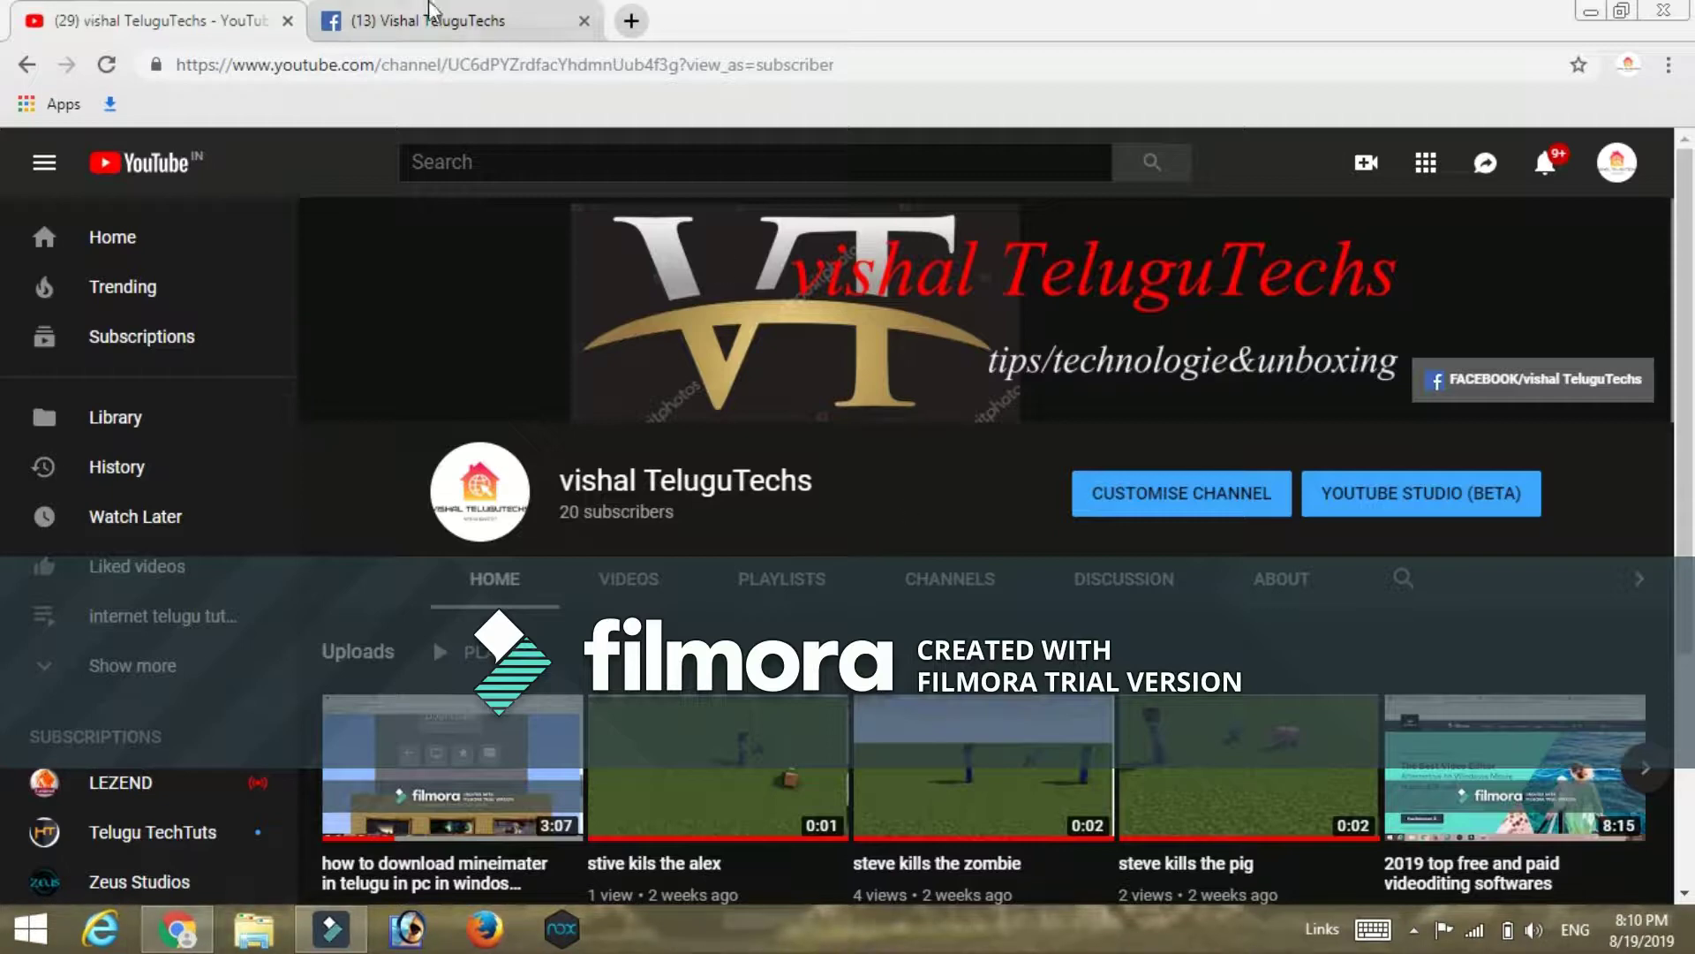
Visit the Facebook tab and its YouTube app section, then return to the YouTube channel tab
left_click(430, 21)
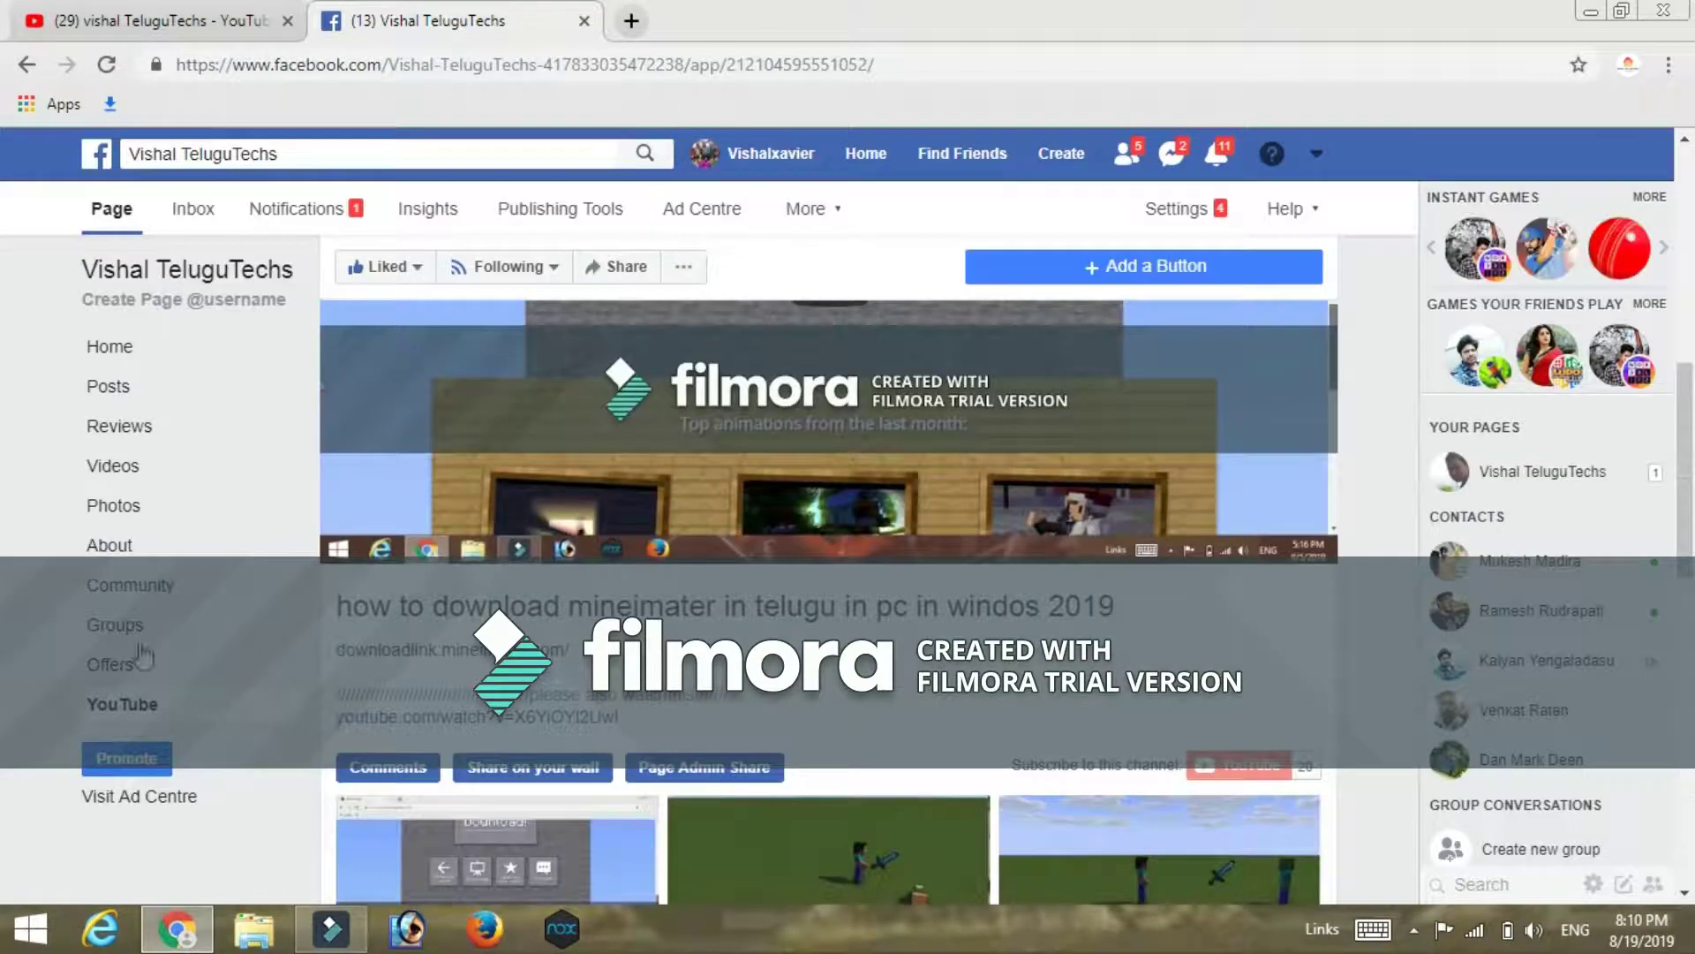
left_click(199, 704)
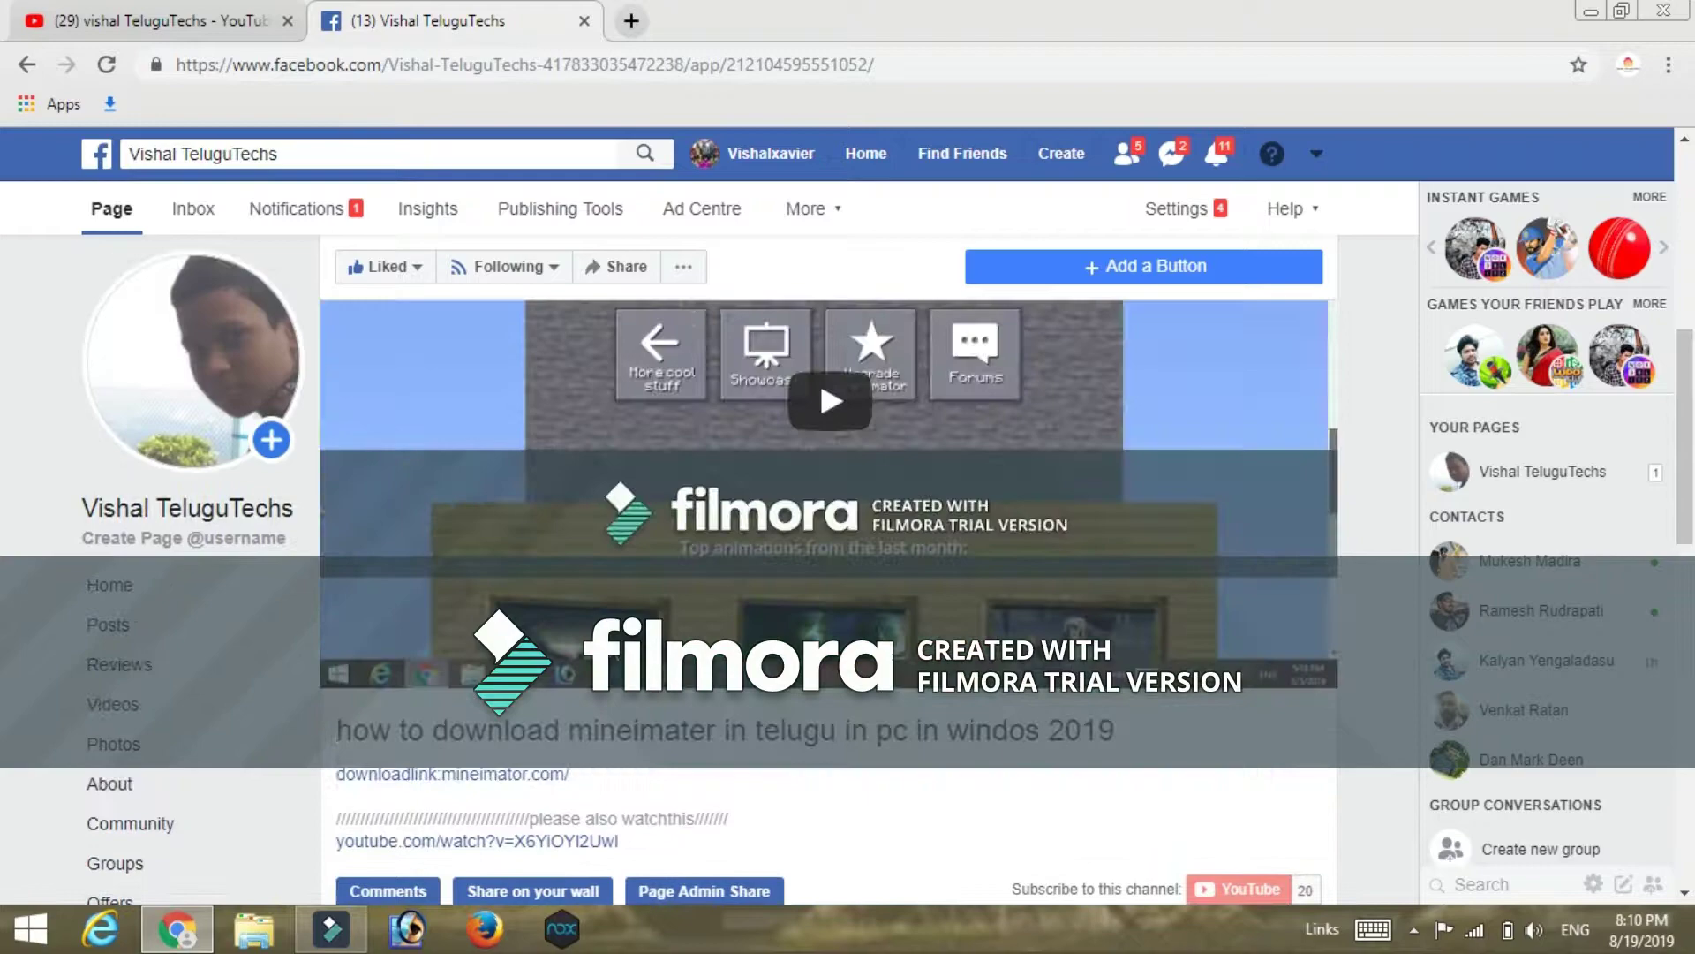
scroll(497, 795, "down", 5)
scroll(497, 796, "up", 5)
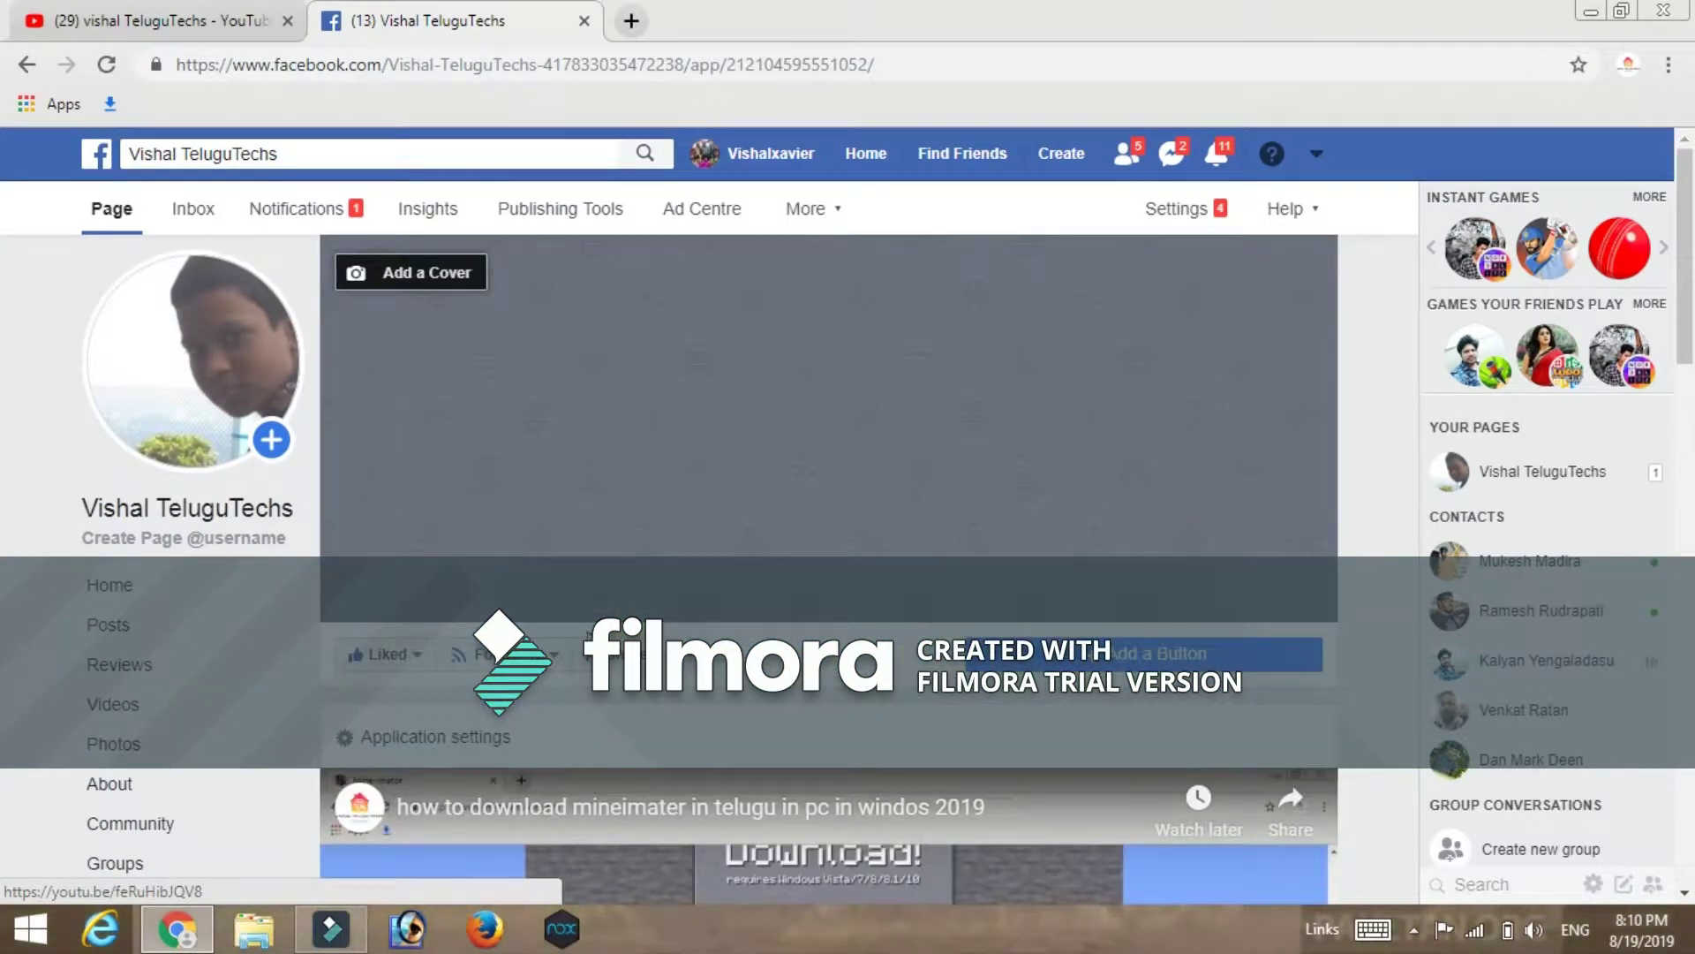
scroll(828, 571, "down", 2)
scroll(828, 570, "down", 3)
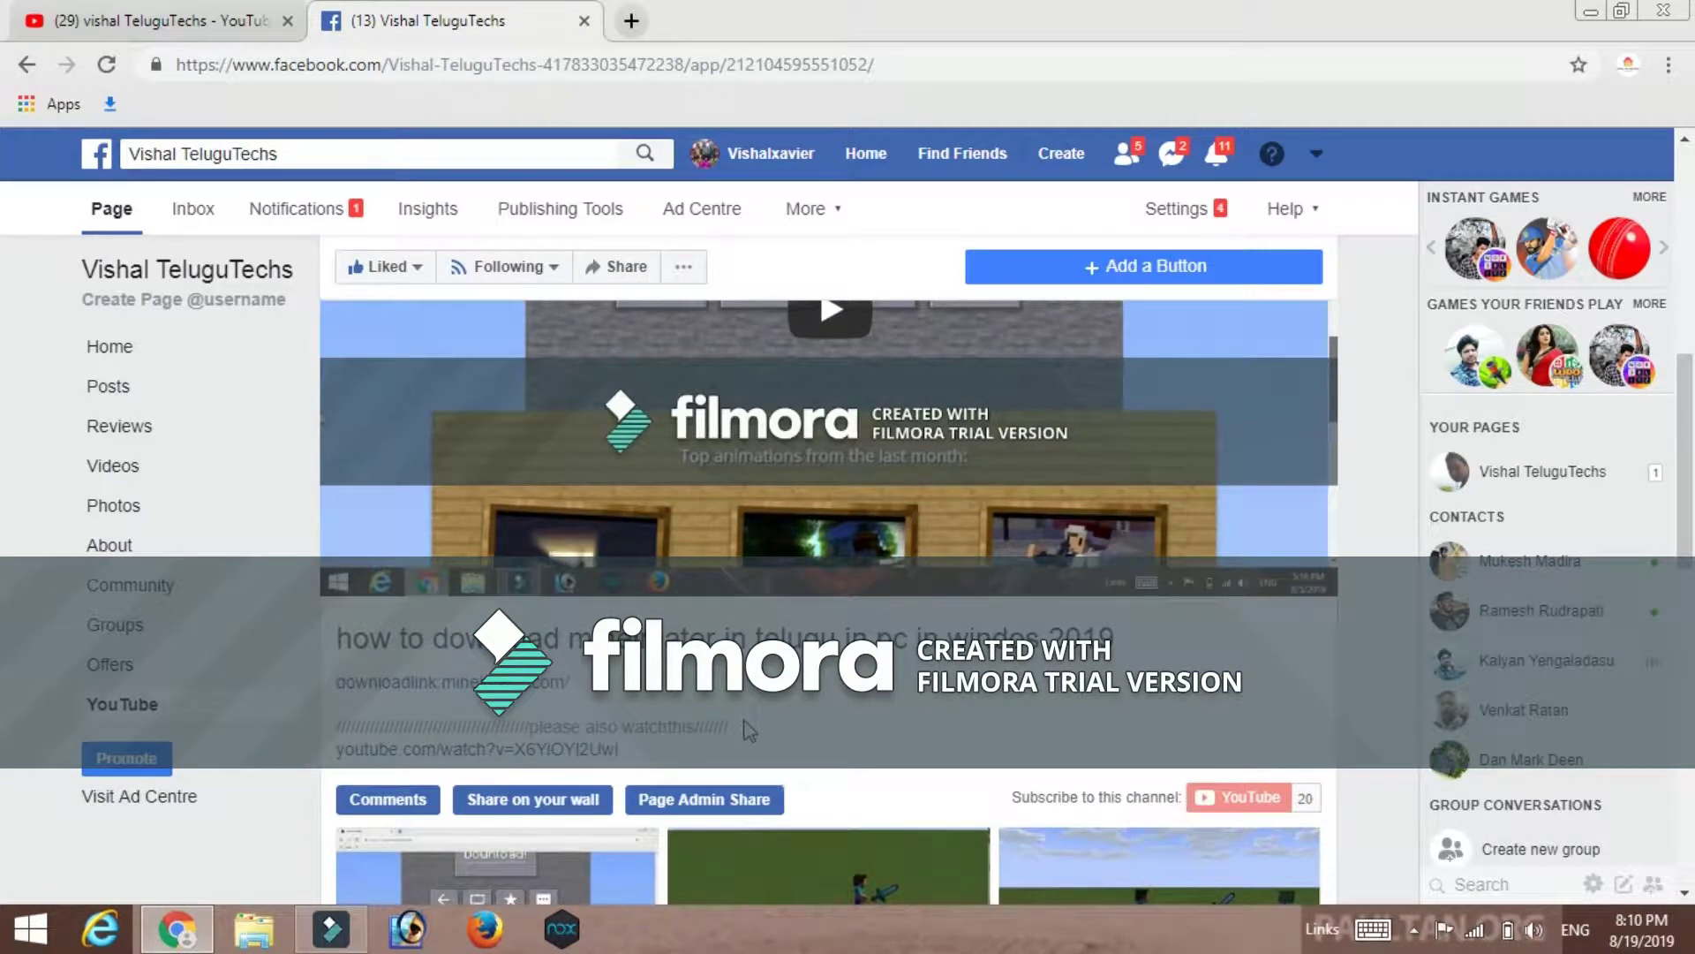
scroll(744, 728, "up", 3)
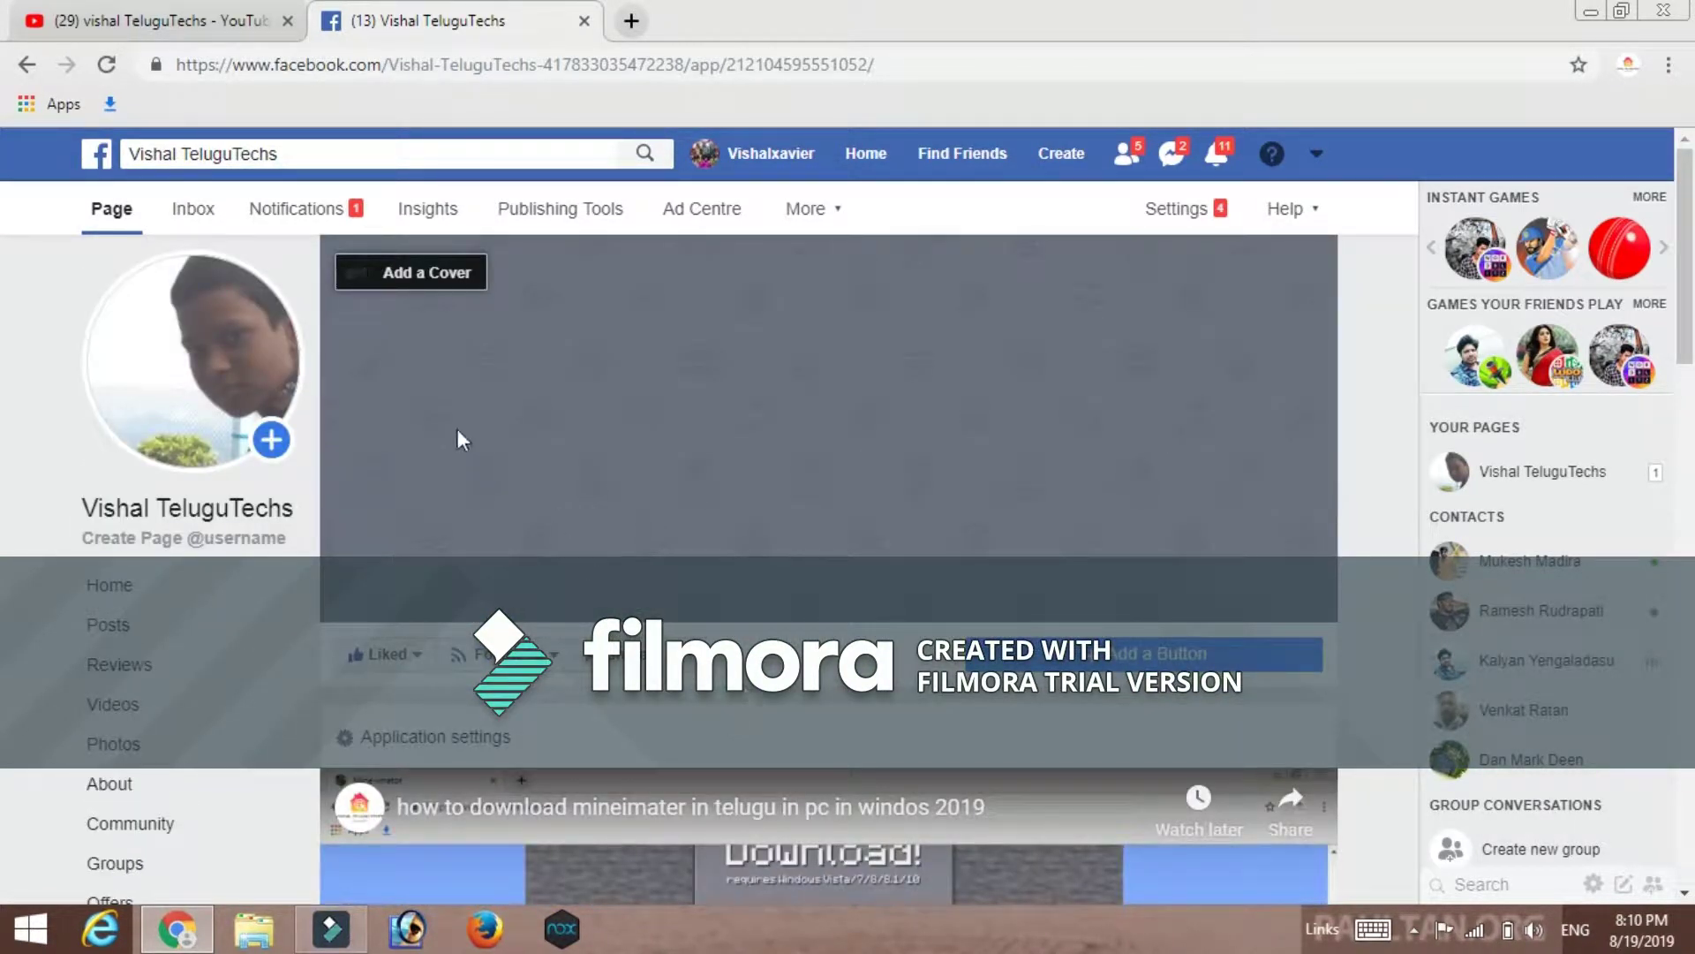
left_click(243, 13)
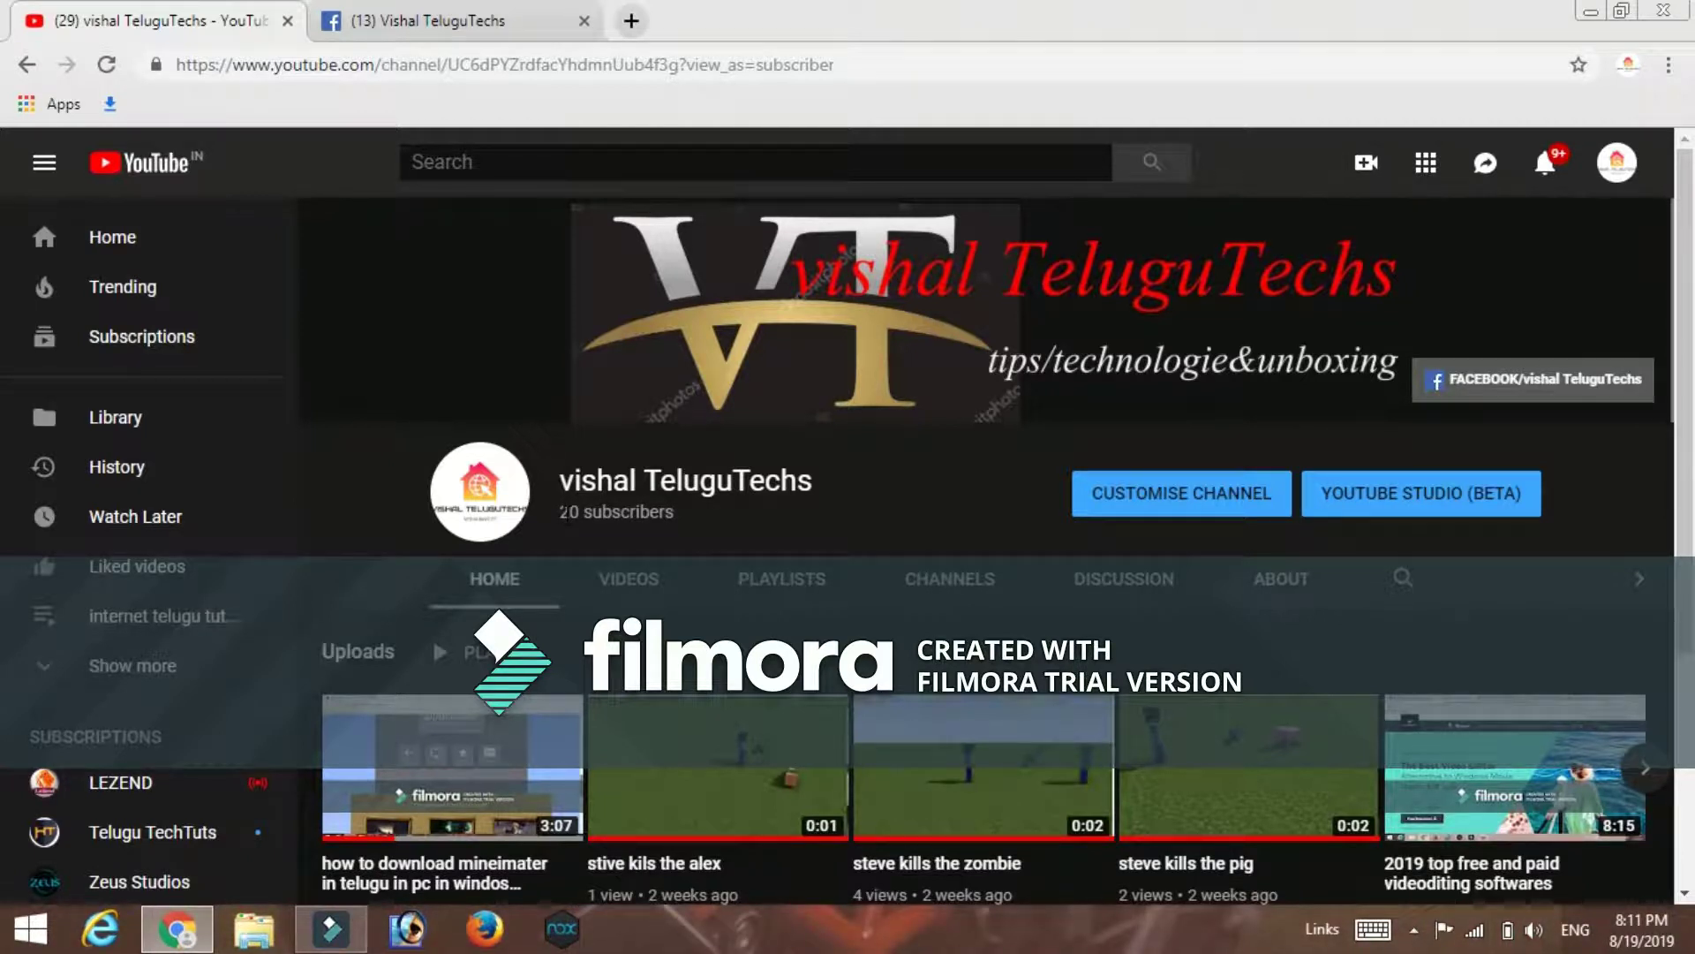
Open a new blank tab, briefly checking the Facebook tab twice in between
left_click(632, 20)
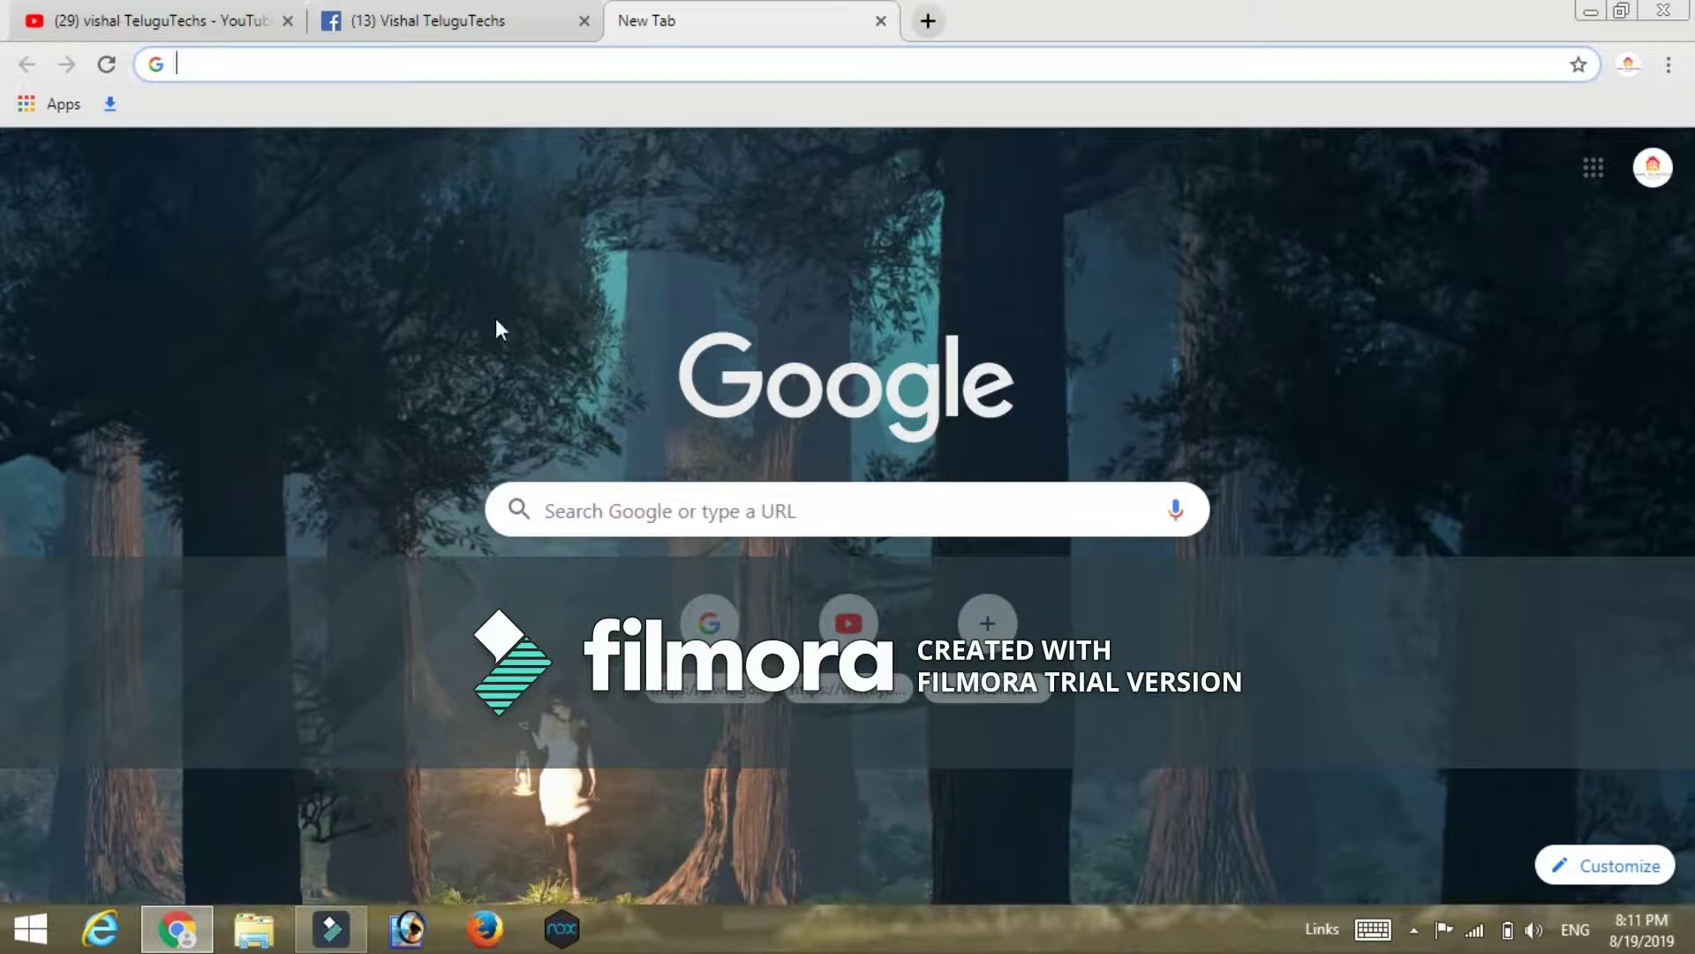
left_click(595, 14)
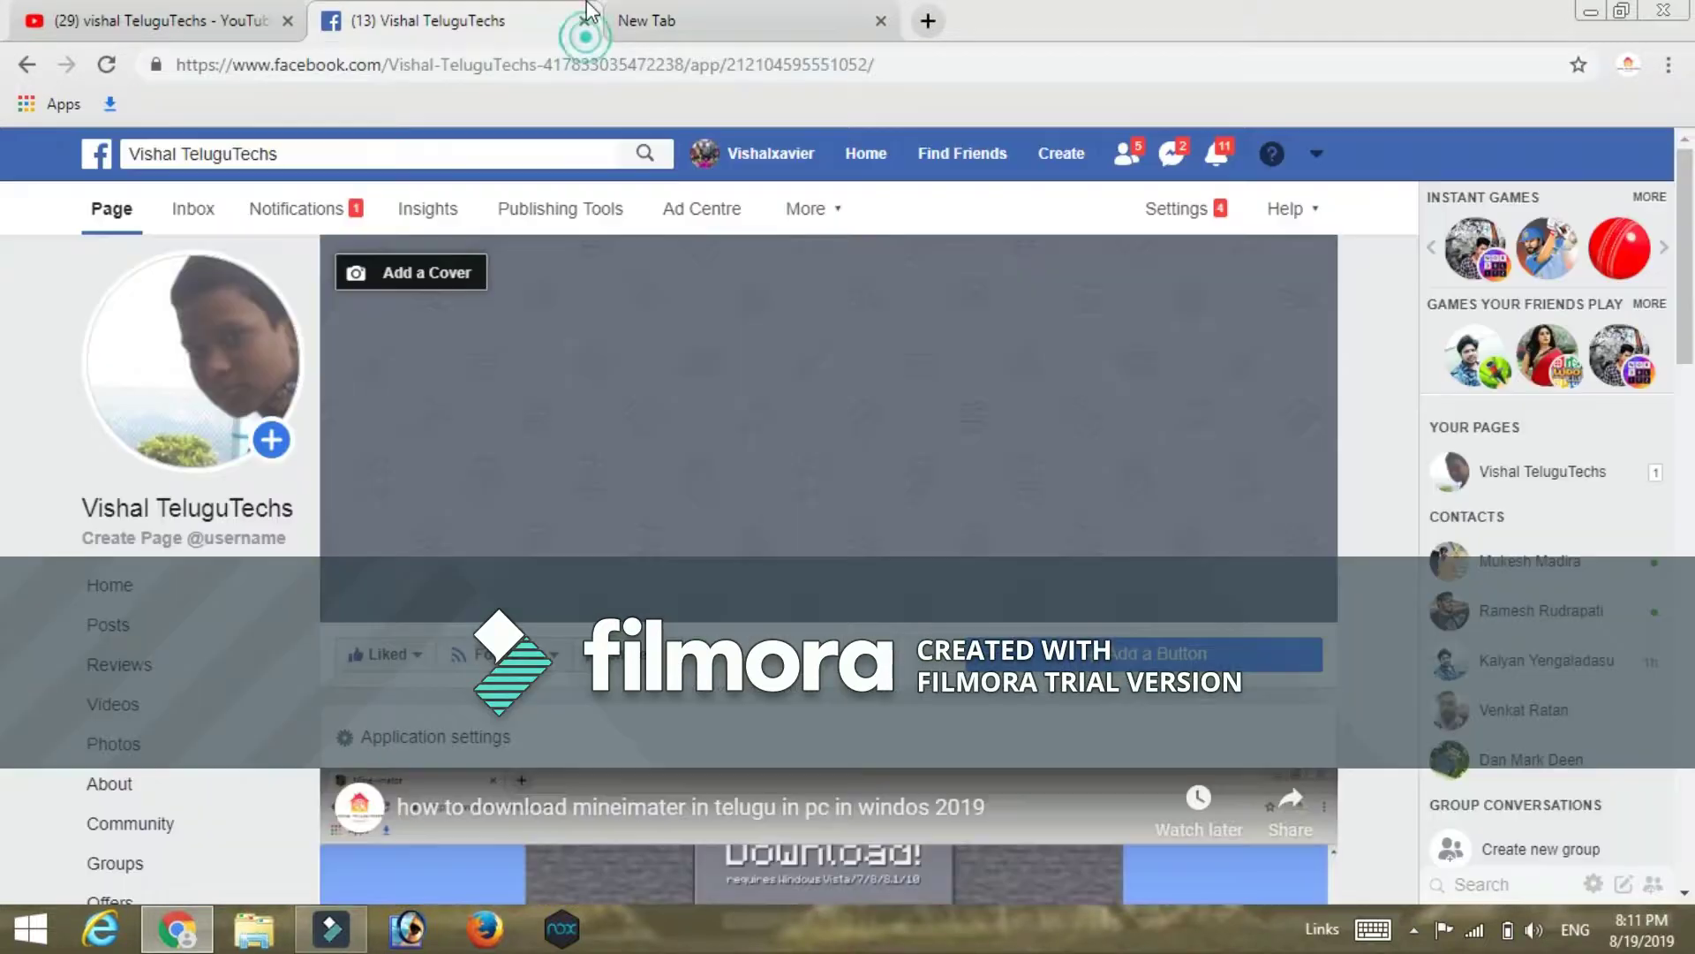
left_click(687, 22)
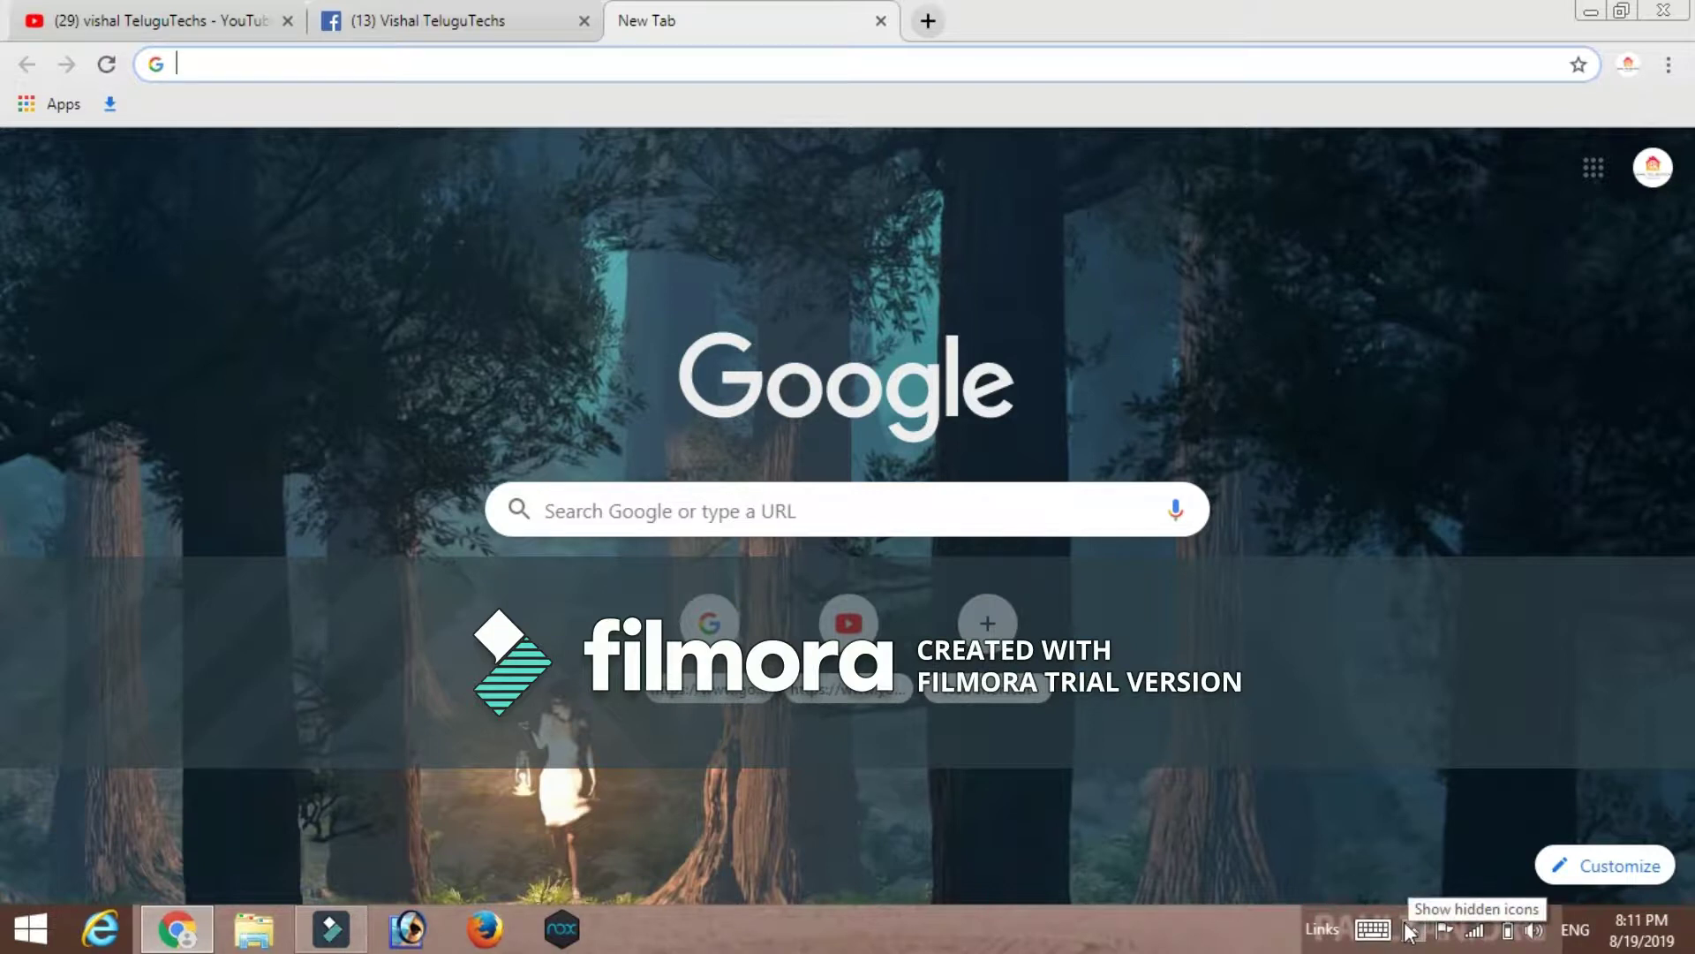
left_click(544, 20)
left_click(654, 24)
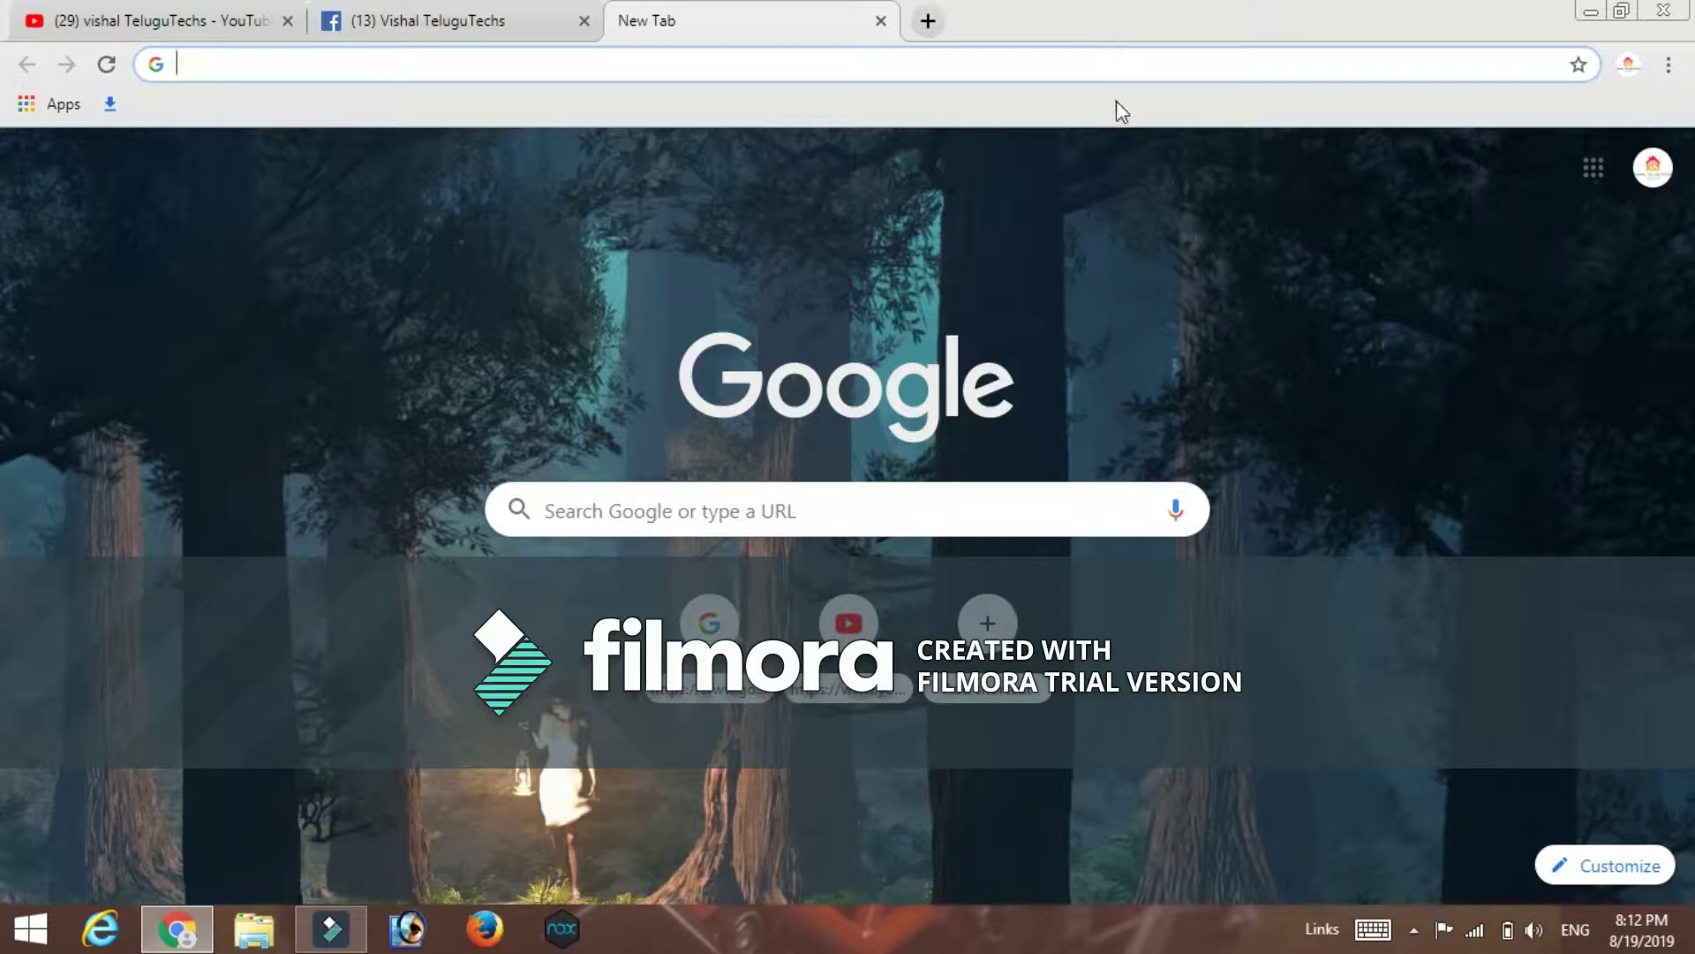
Focus the Google search box to begin searching for pentbox
left_click(1126, 56)
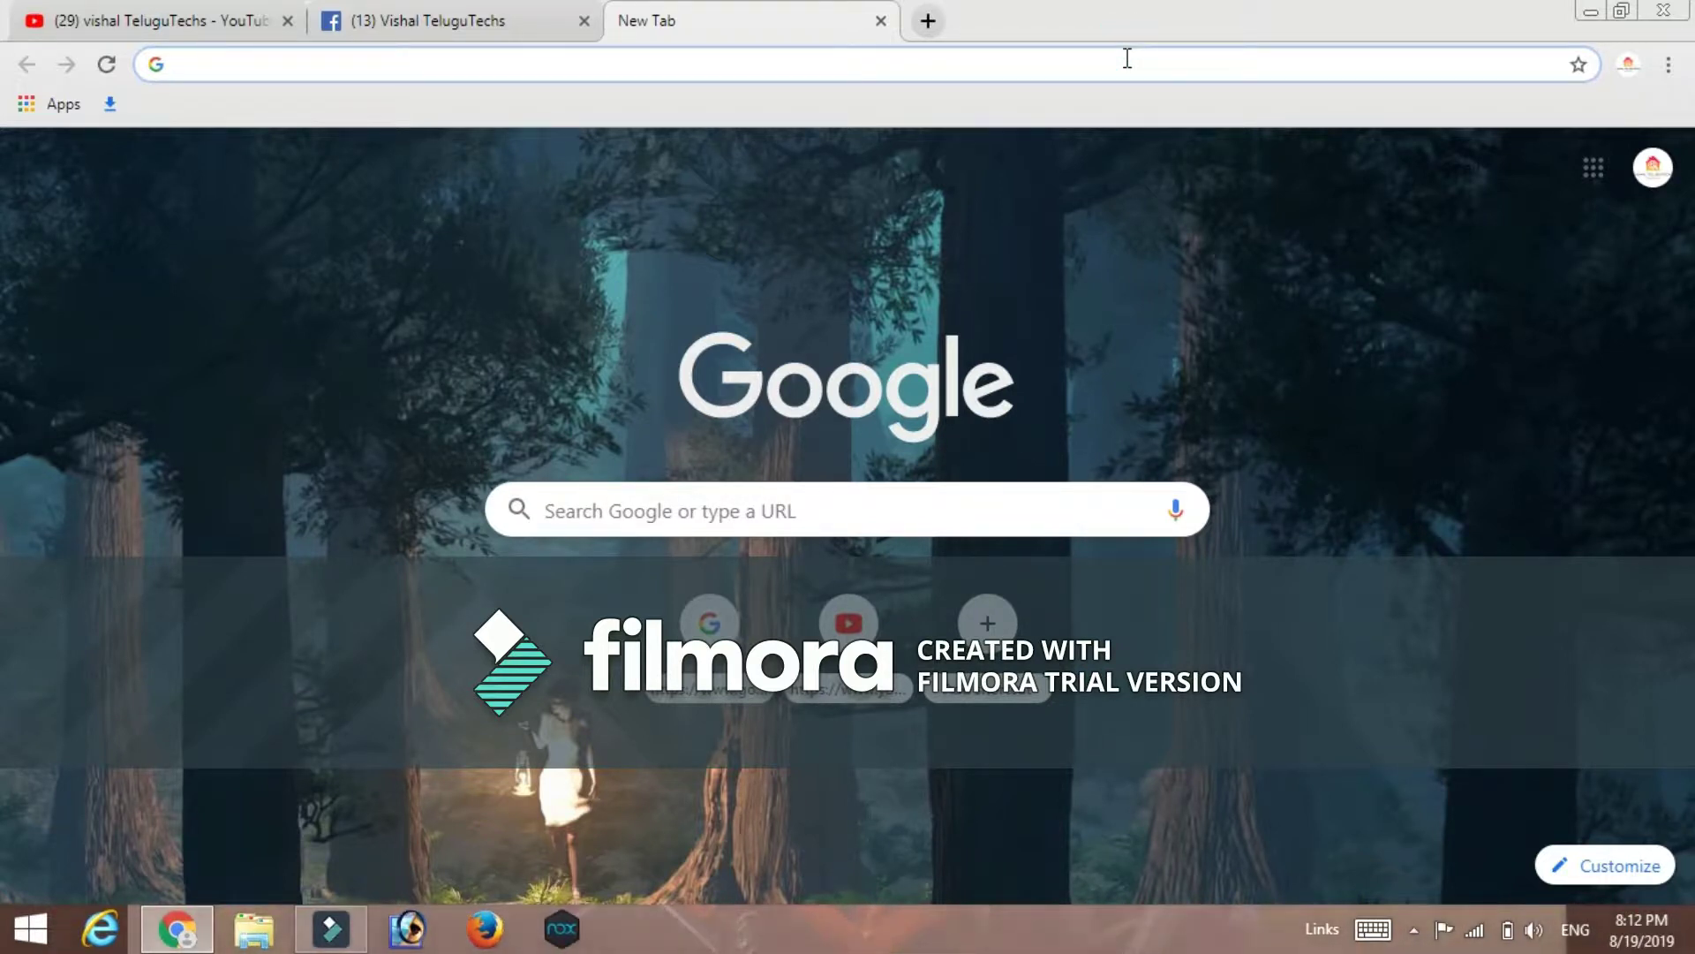
type("pen")
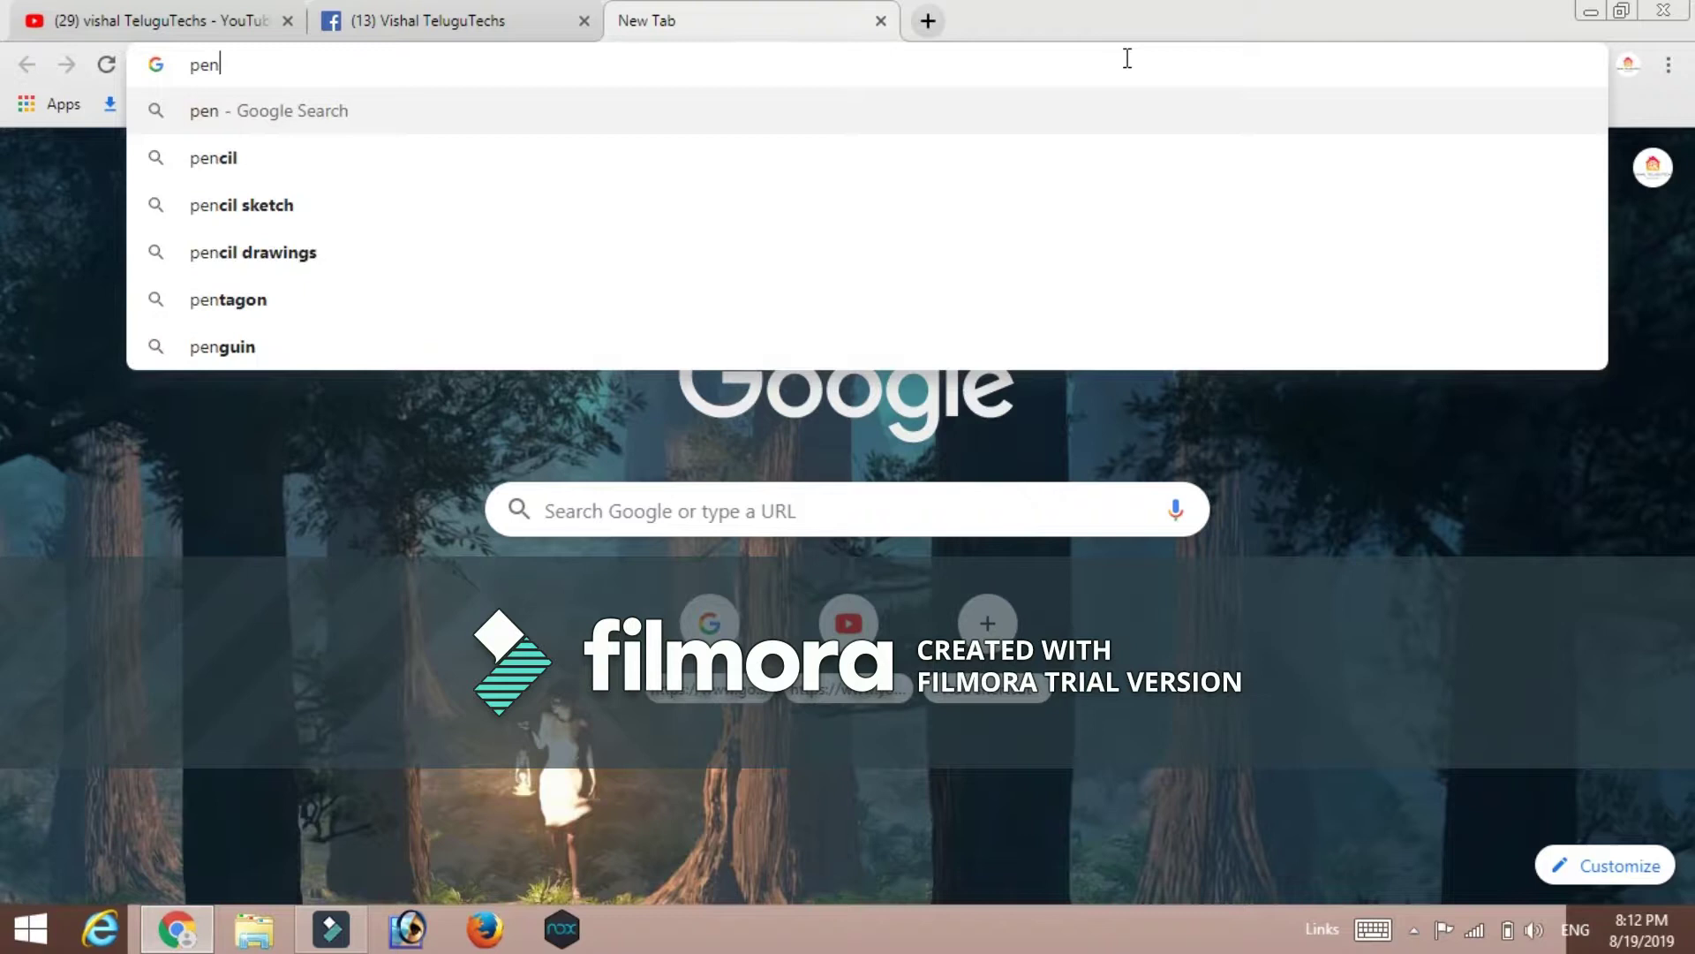
type("t ")
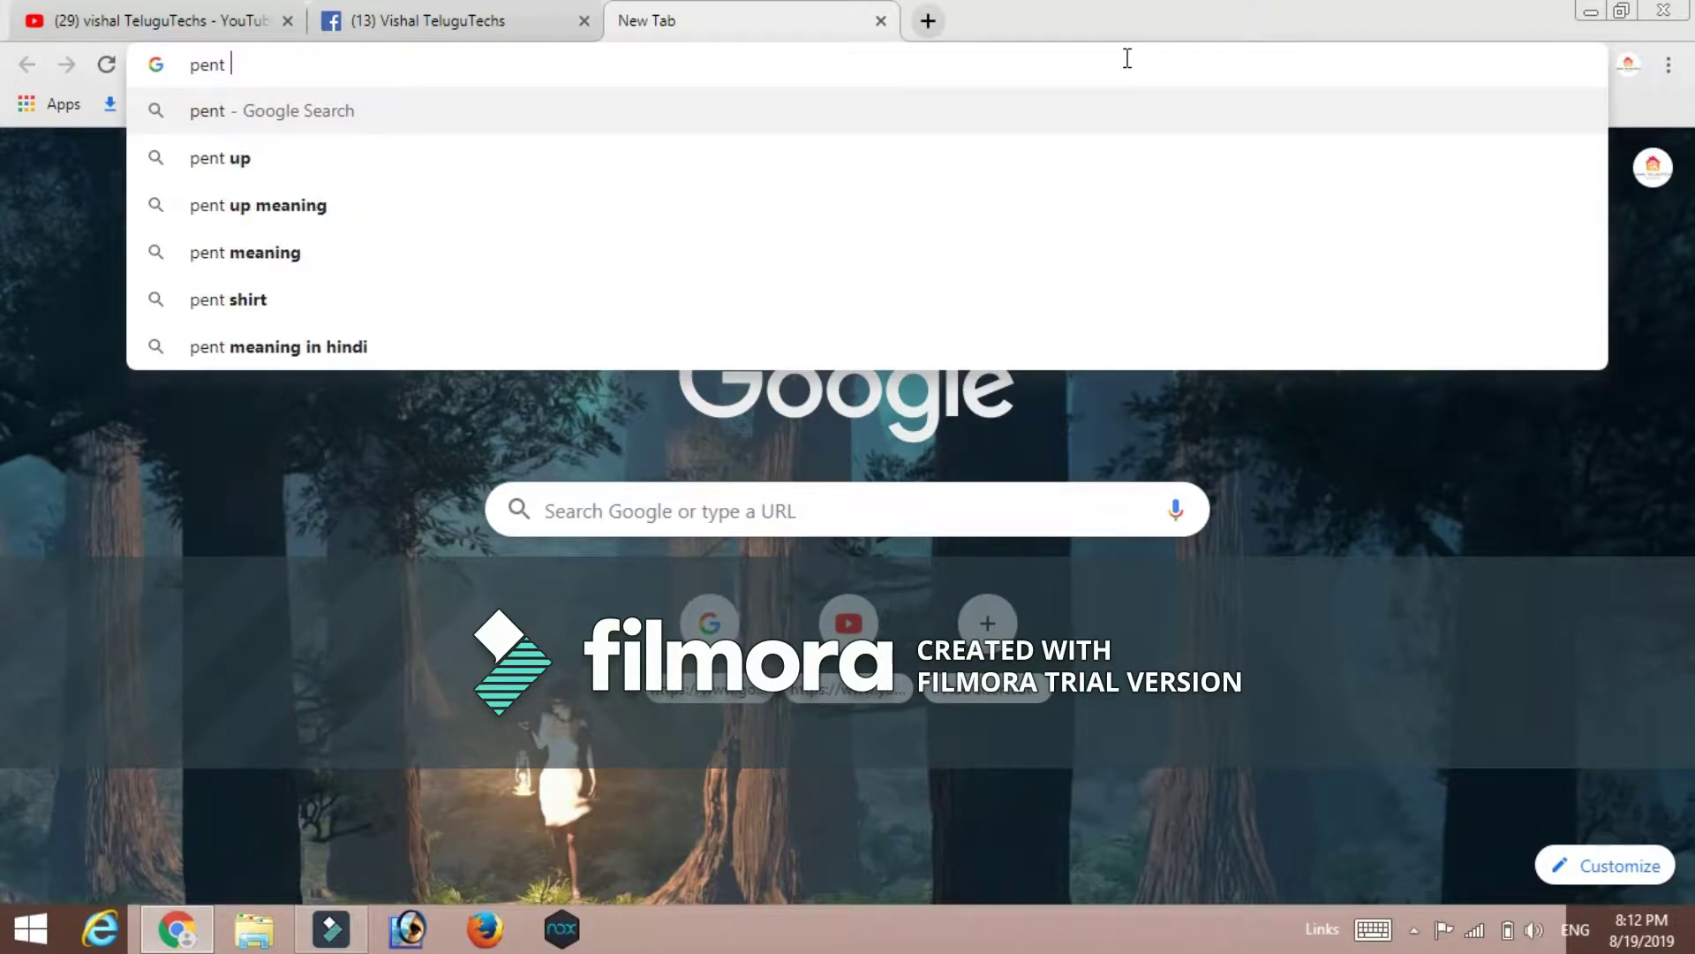
type("b")
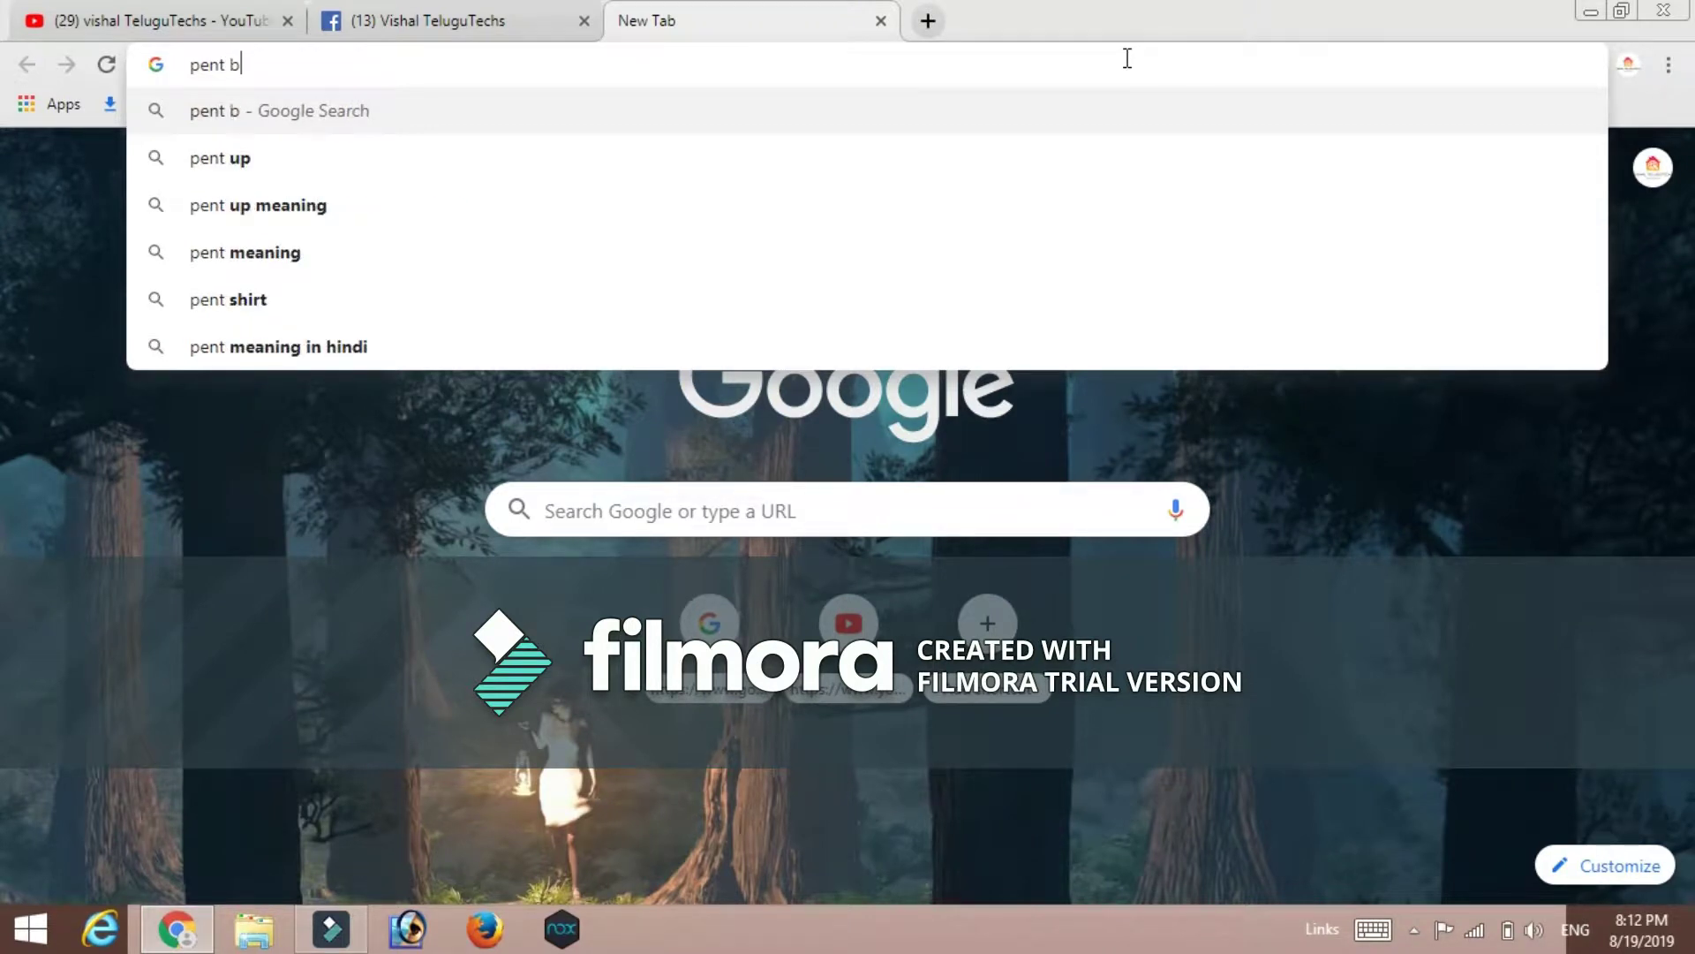
type("o")
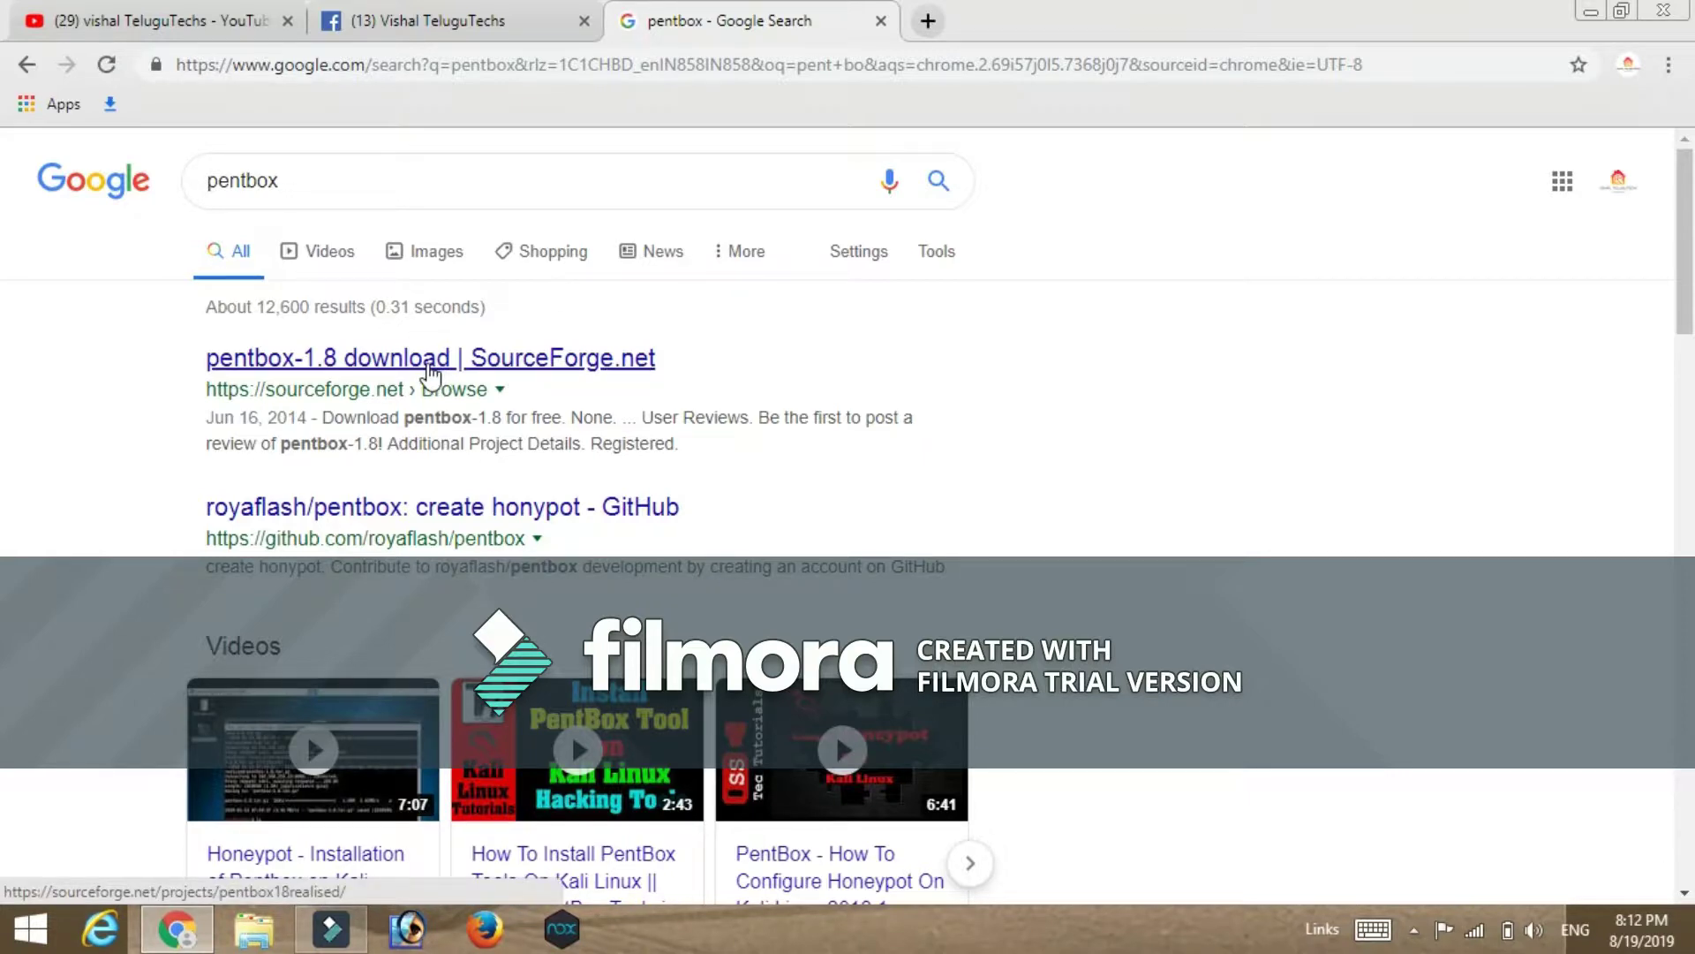
scroll(427, 375, "down", 7)
scroll(427, 375, "down", 2)
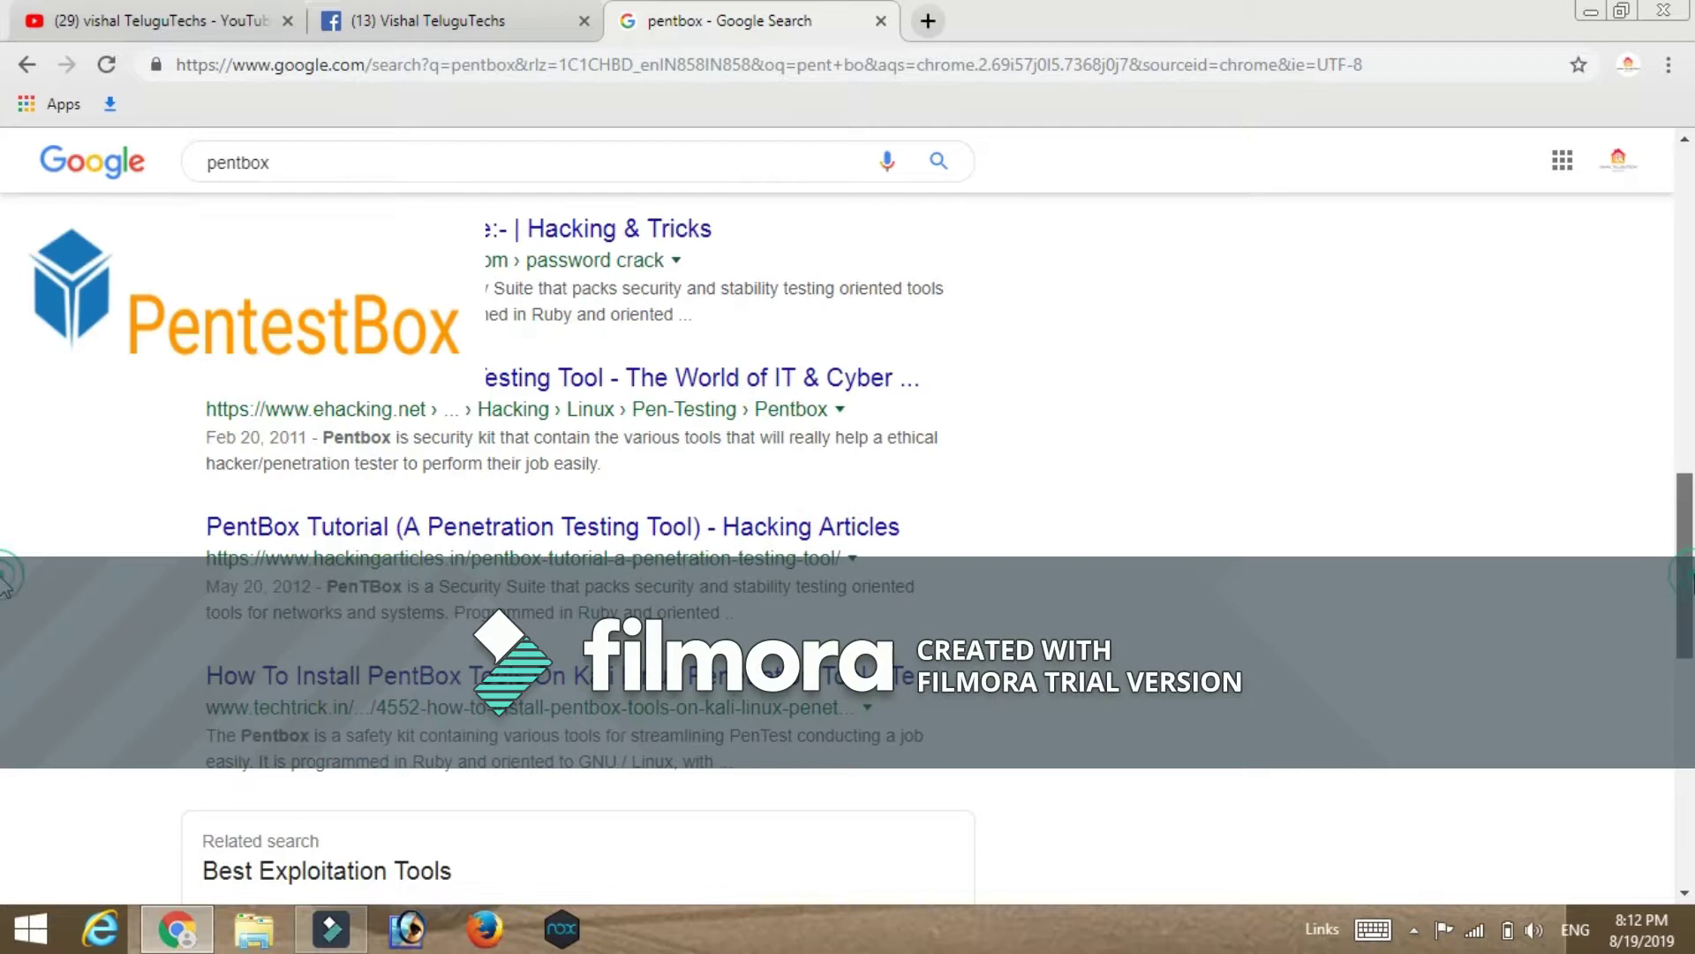
left_click_drag(1686, 575, 1691, 227)
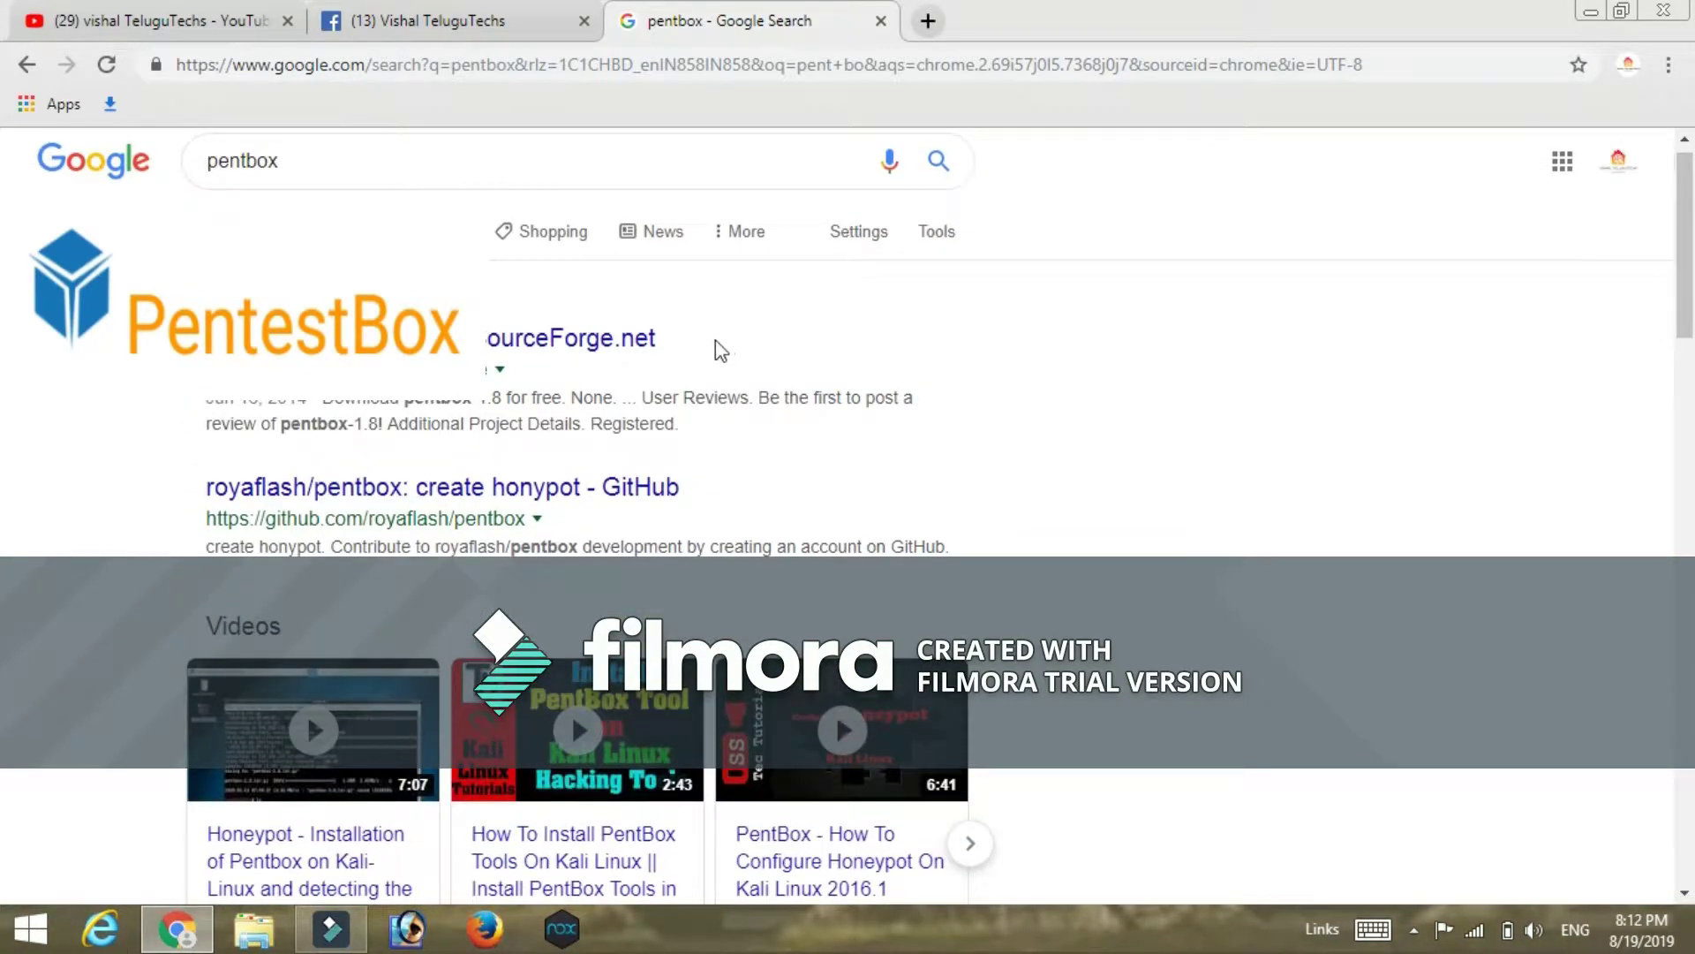
View the pentbox-1.8 SourceForge and royaflash/pentbox GitHub results, returning to the pentbox results afterwards
left_click(646, 342)
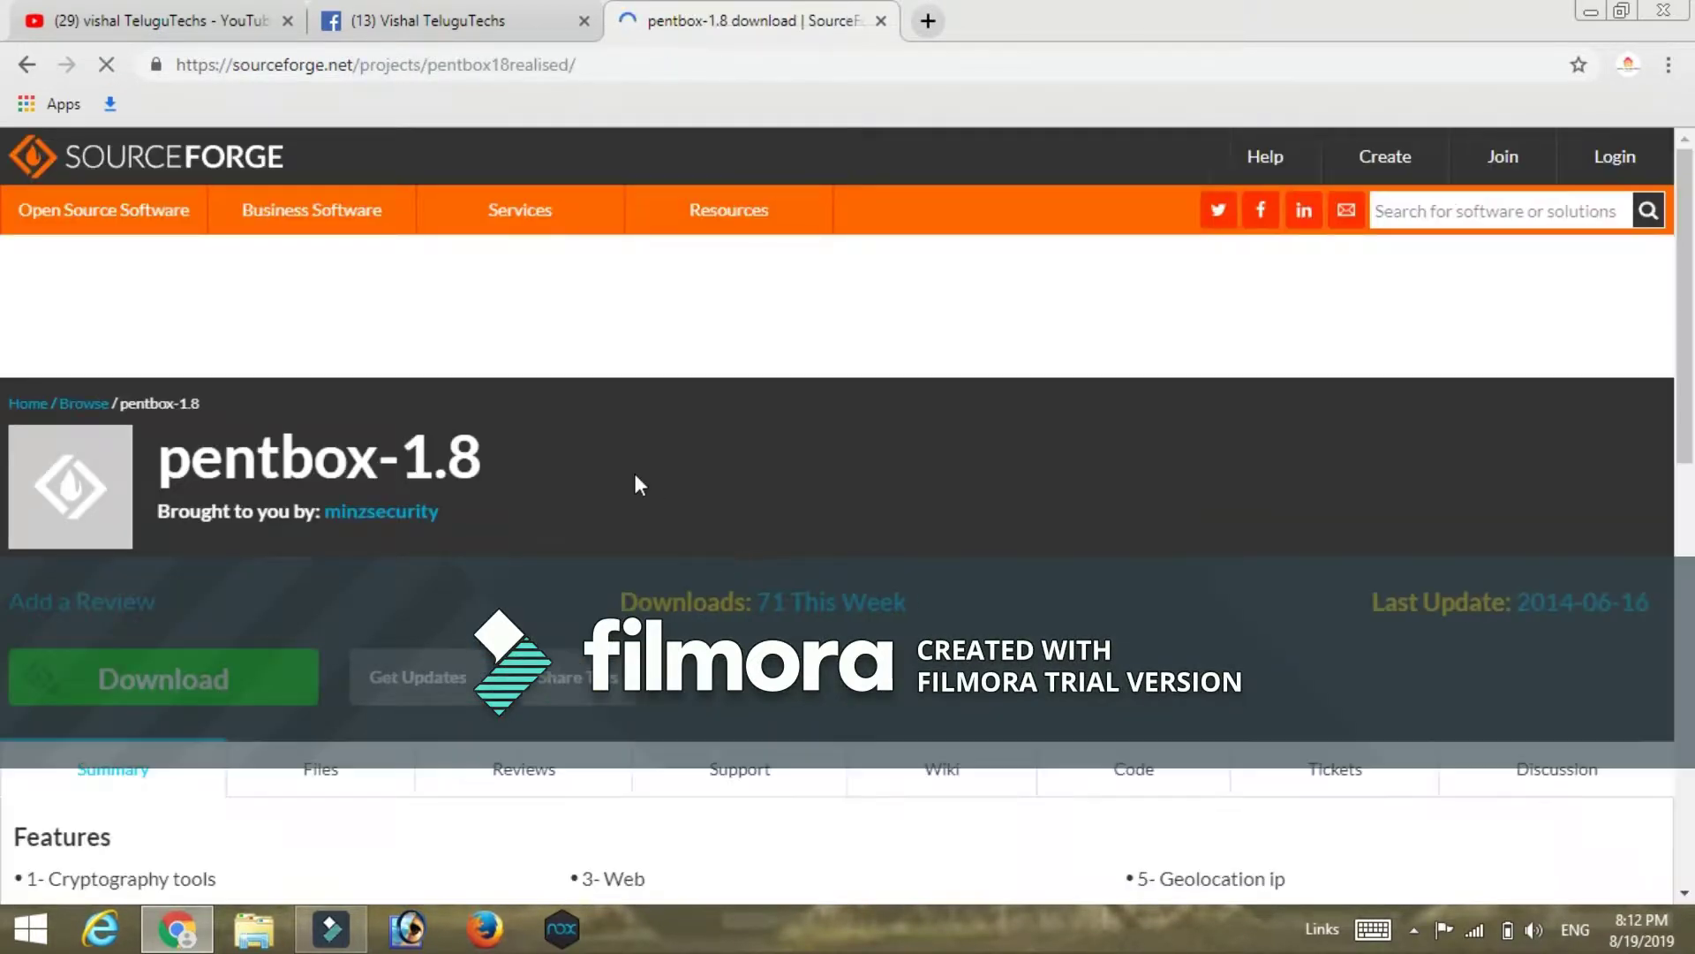
scroll(635, 473, "down", 4)
scroll(624, 481, "up", 5)
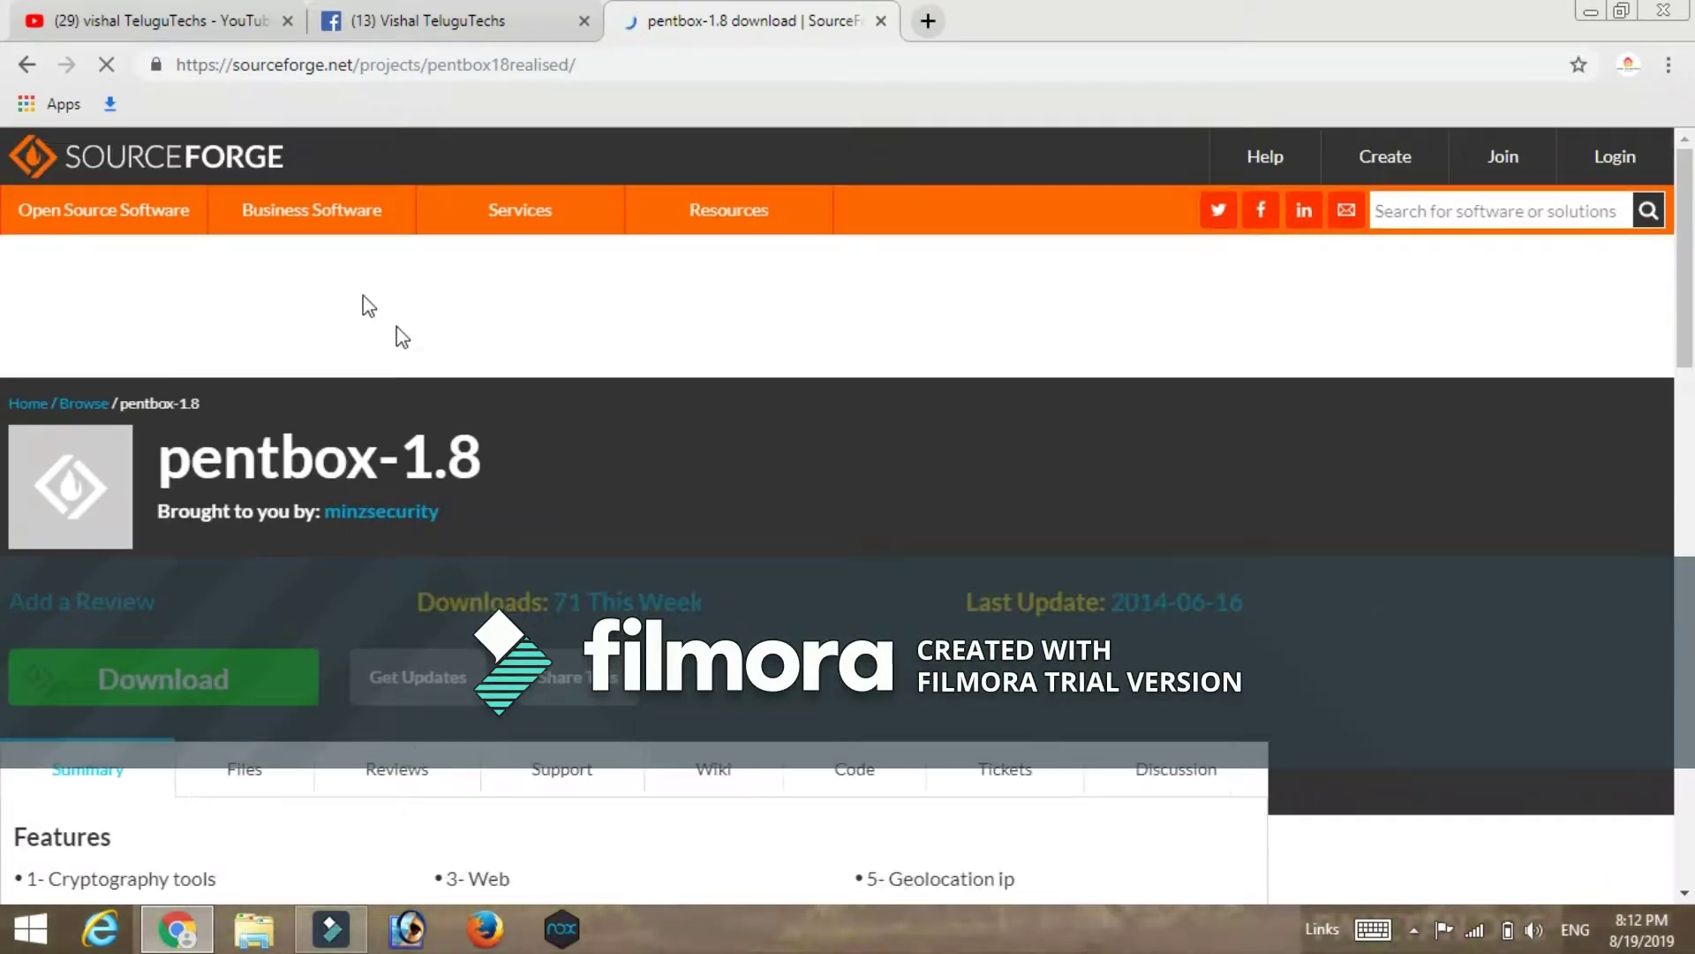
left_click(26, 63)
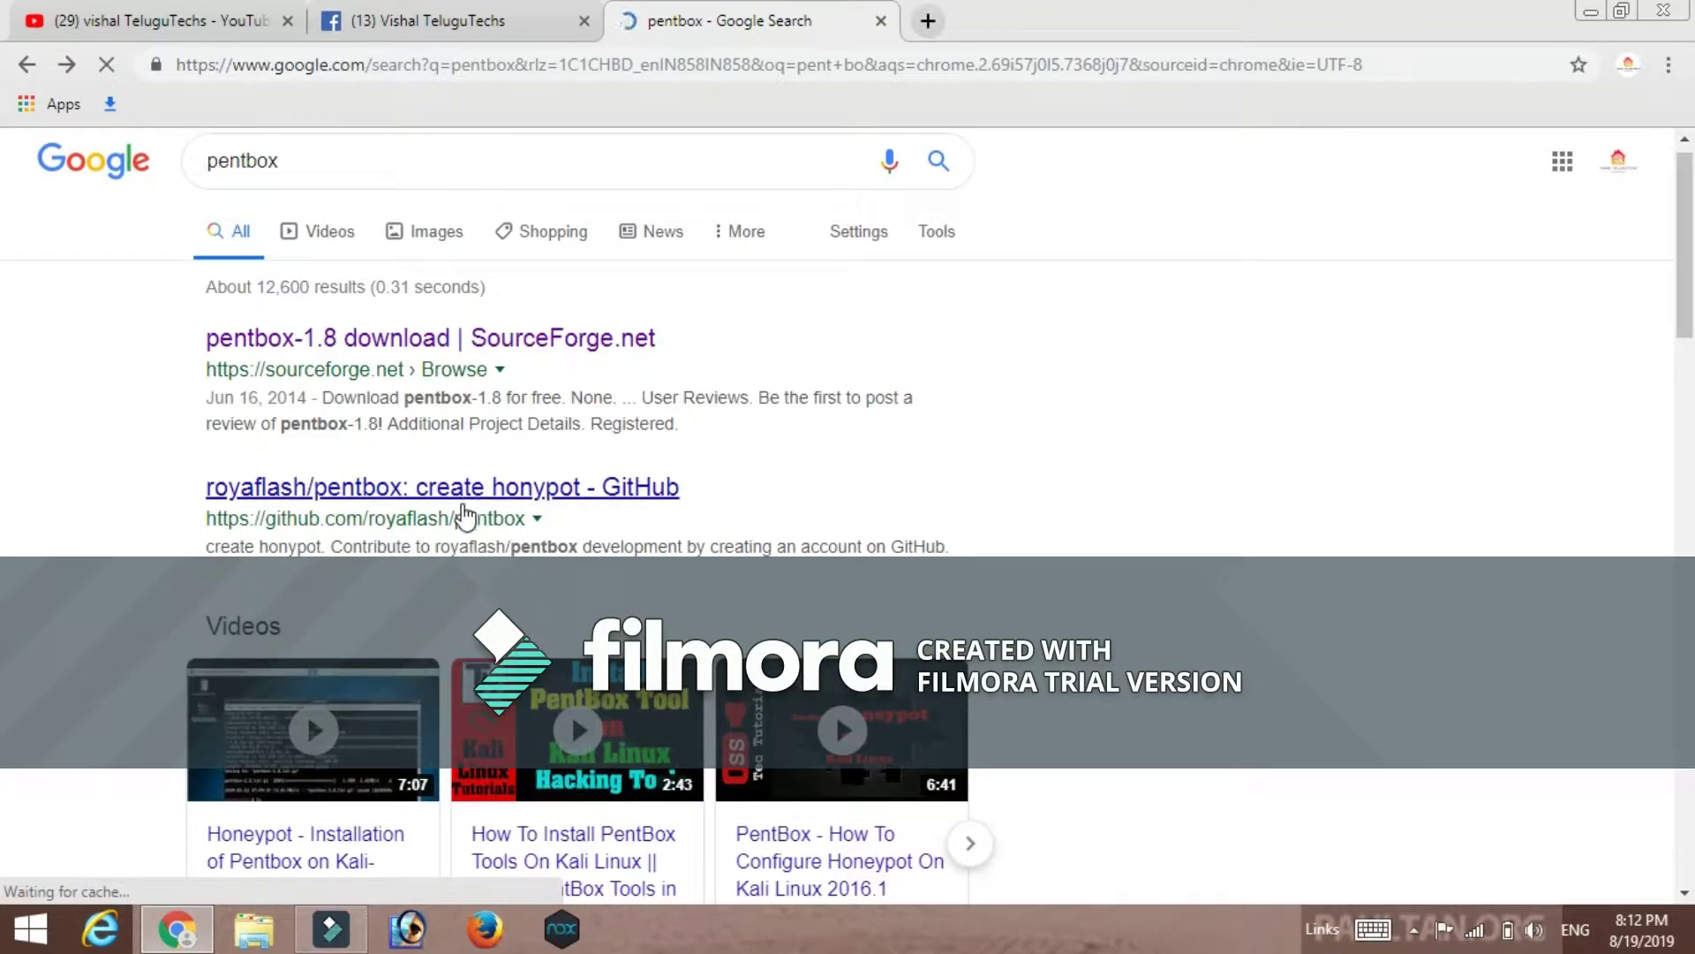
left_click(486, 630)
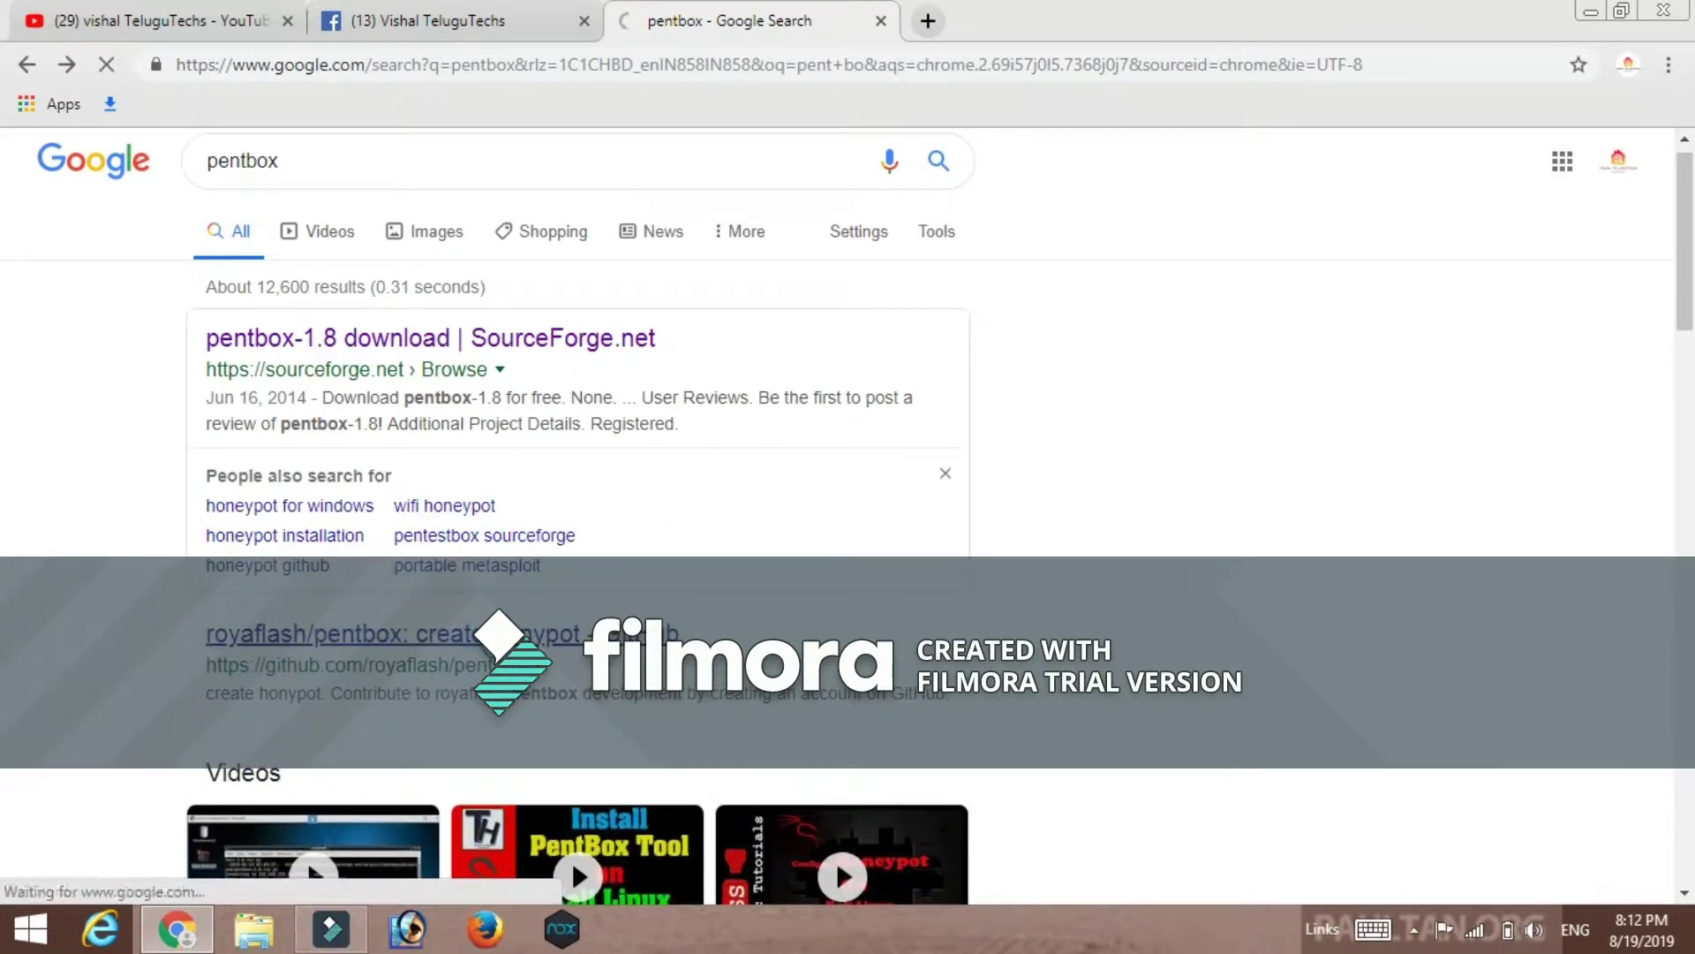
key("alt+Tab")
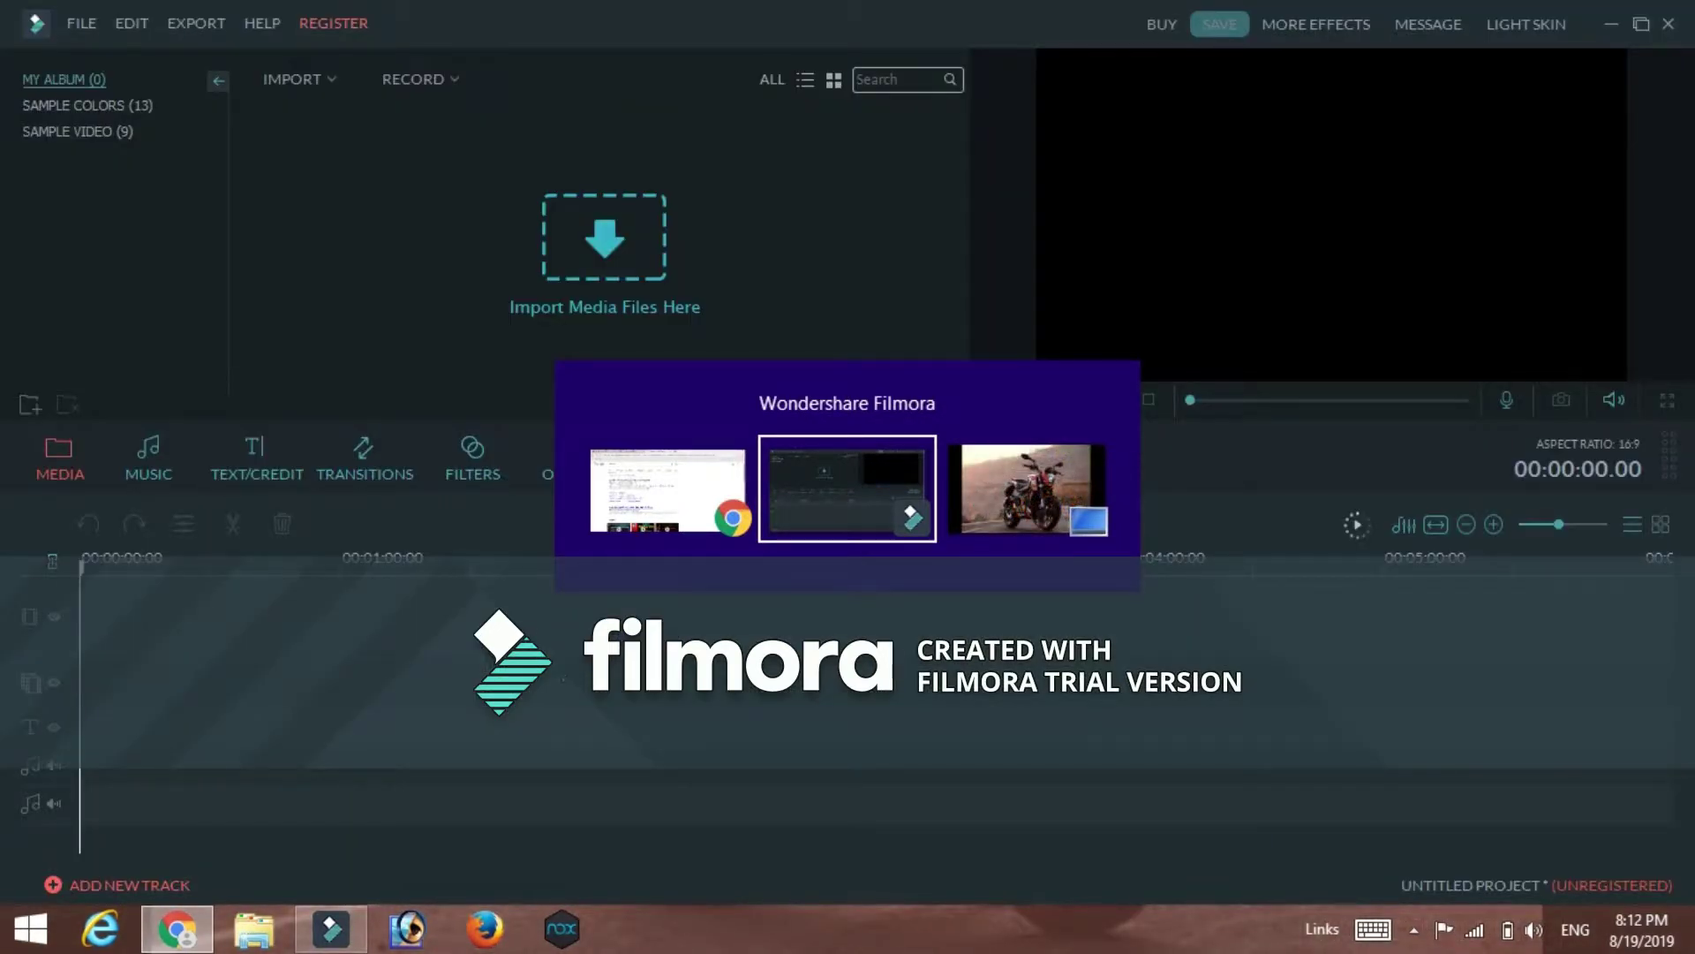
key("alt+Tab")
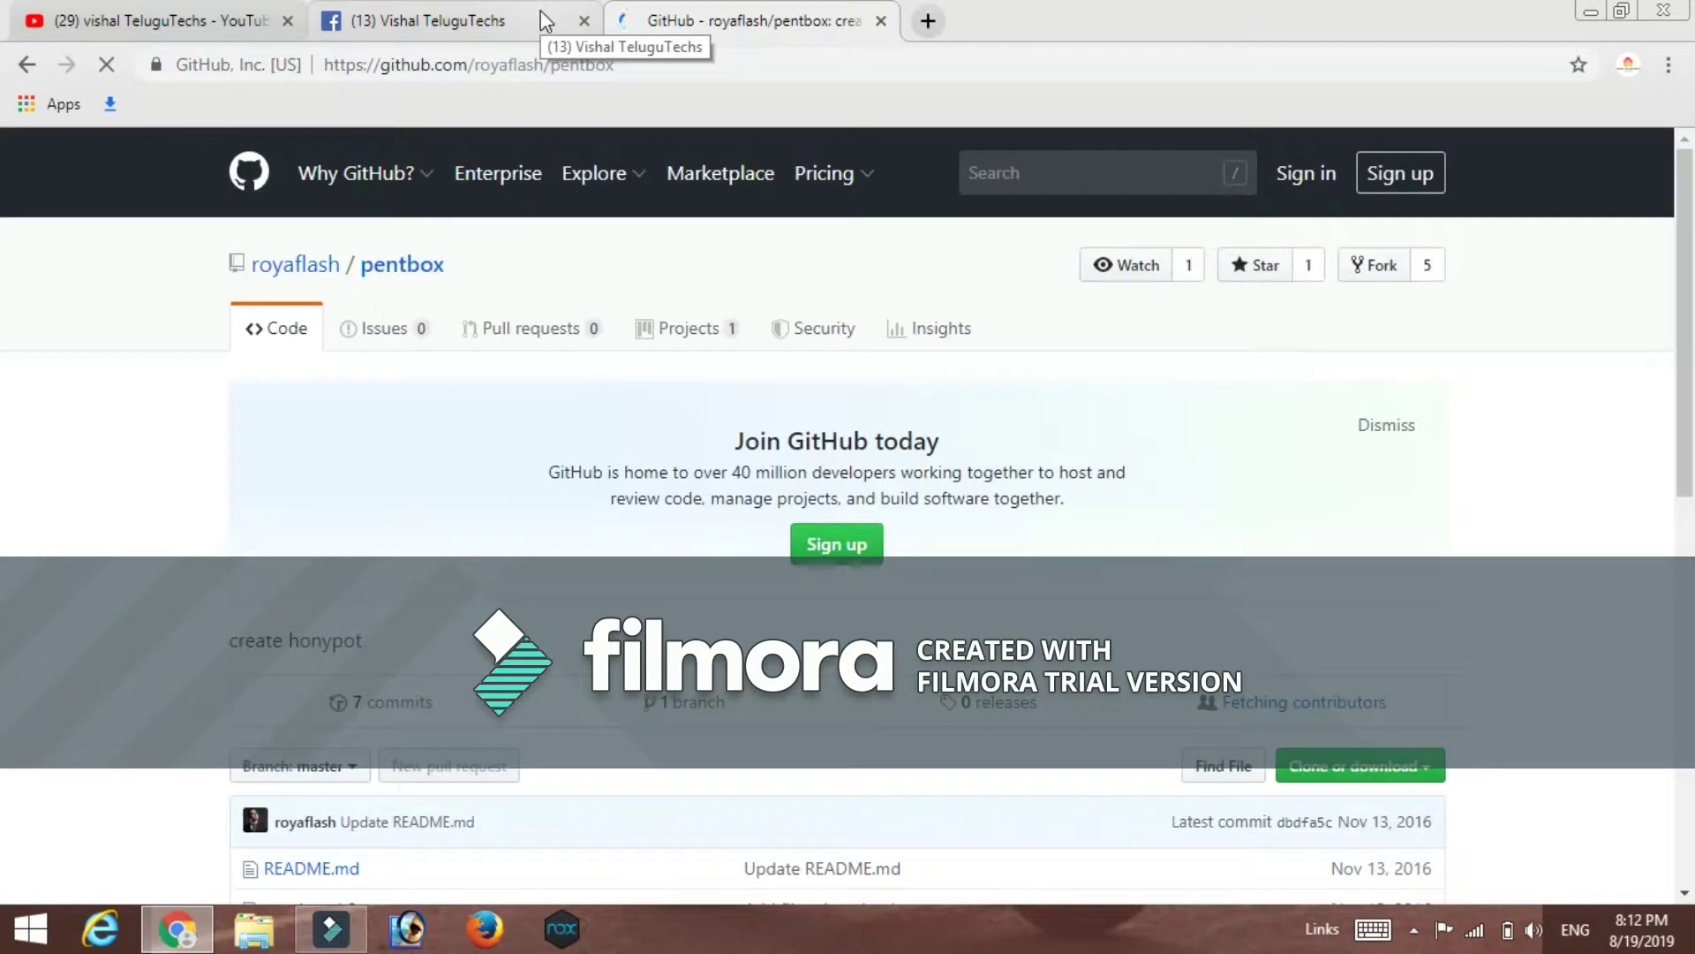
scroll(691, 374, "down", 2)
scroll(650, 454, "down", 4)
scroll(579, 239, "up", 6)
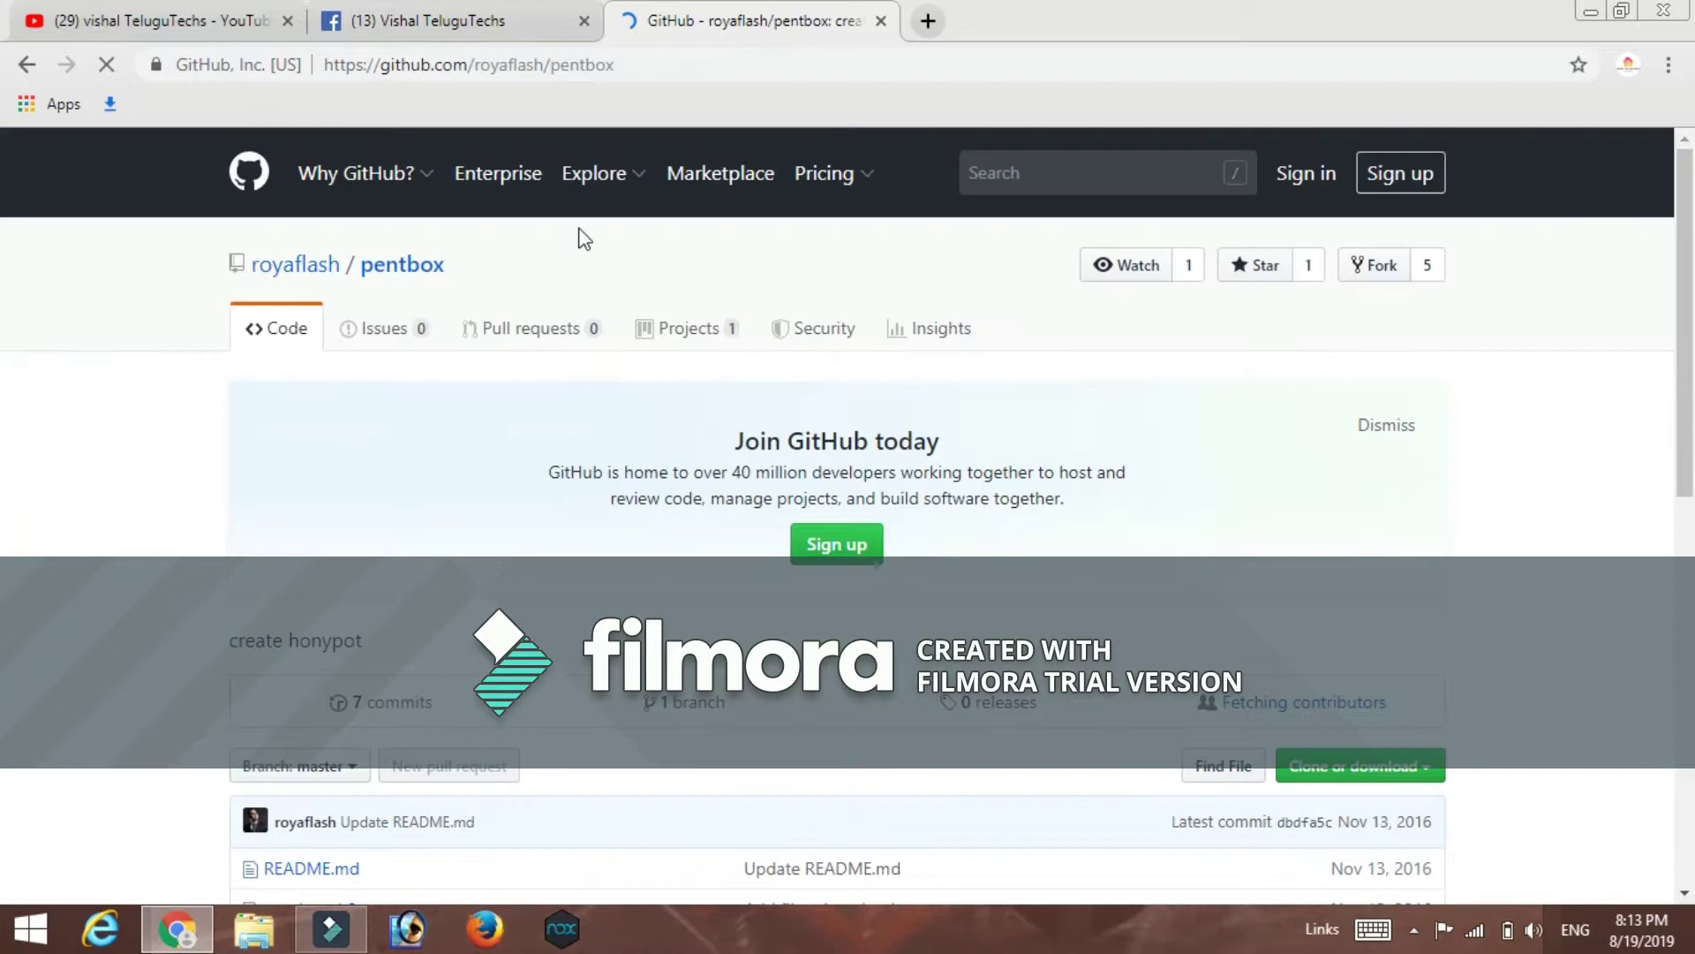
left_click(27, 63)
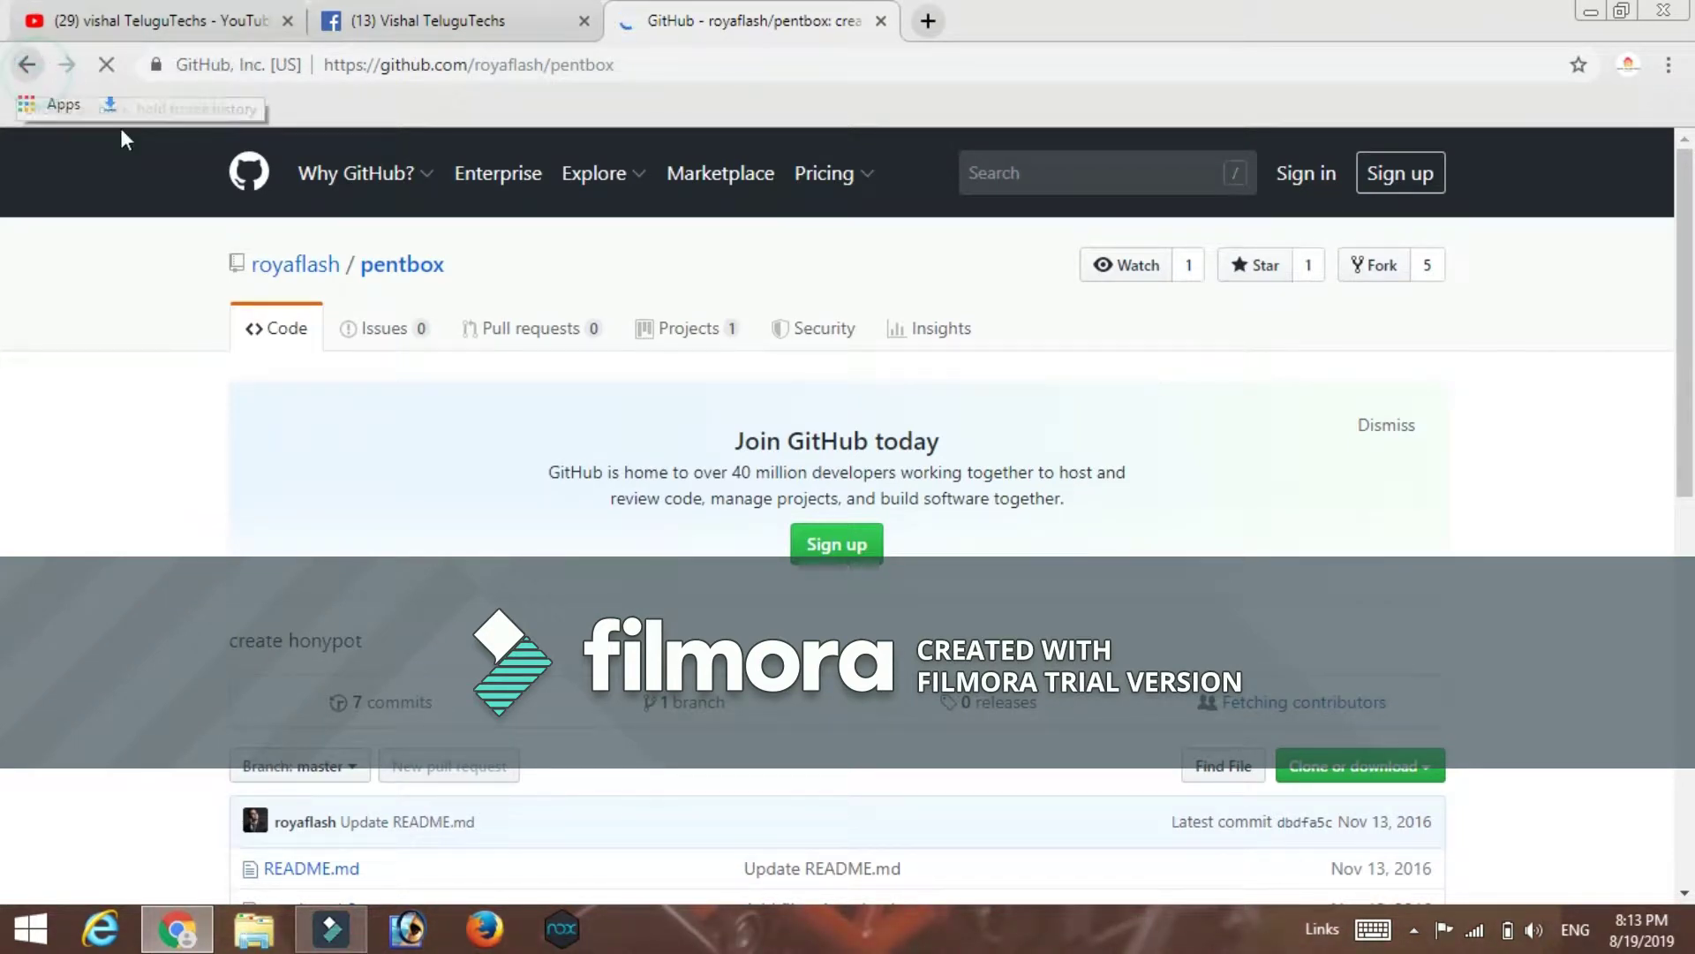
scroll(556, 437, "down", 3)
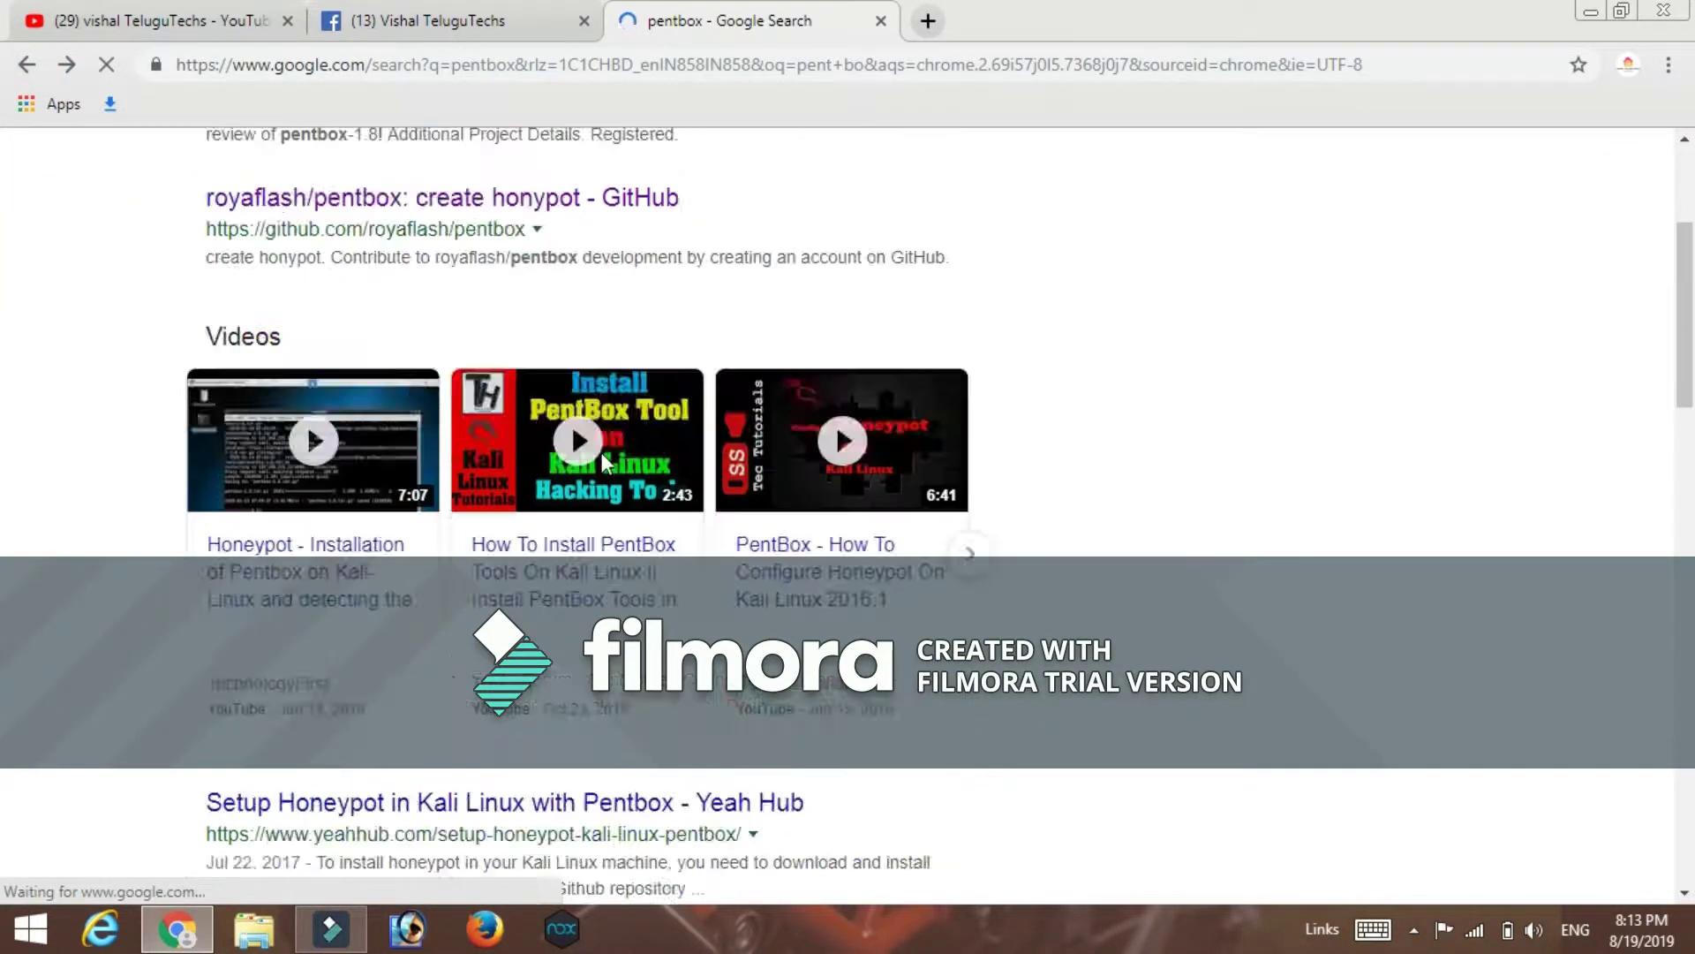
scroll(603, 458, "down", 2)
scroll(604, 465, "down", 2)
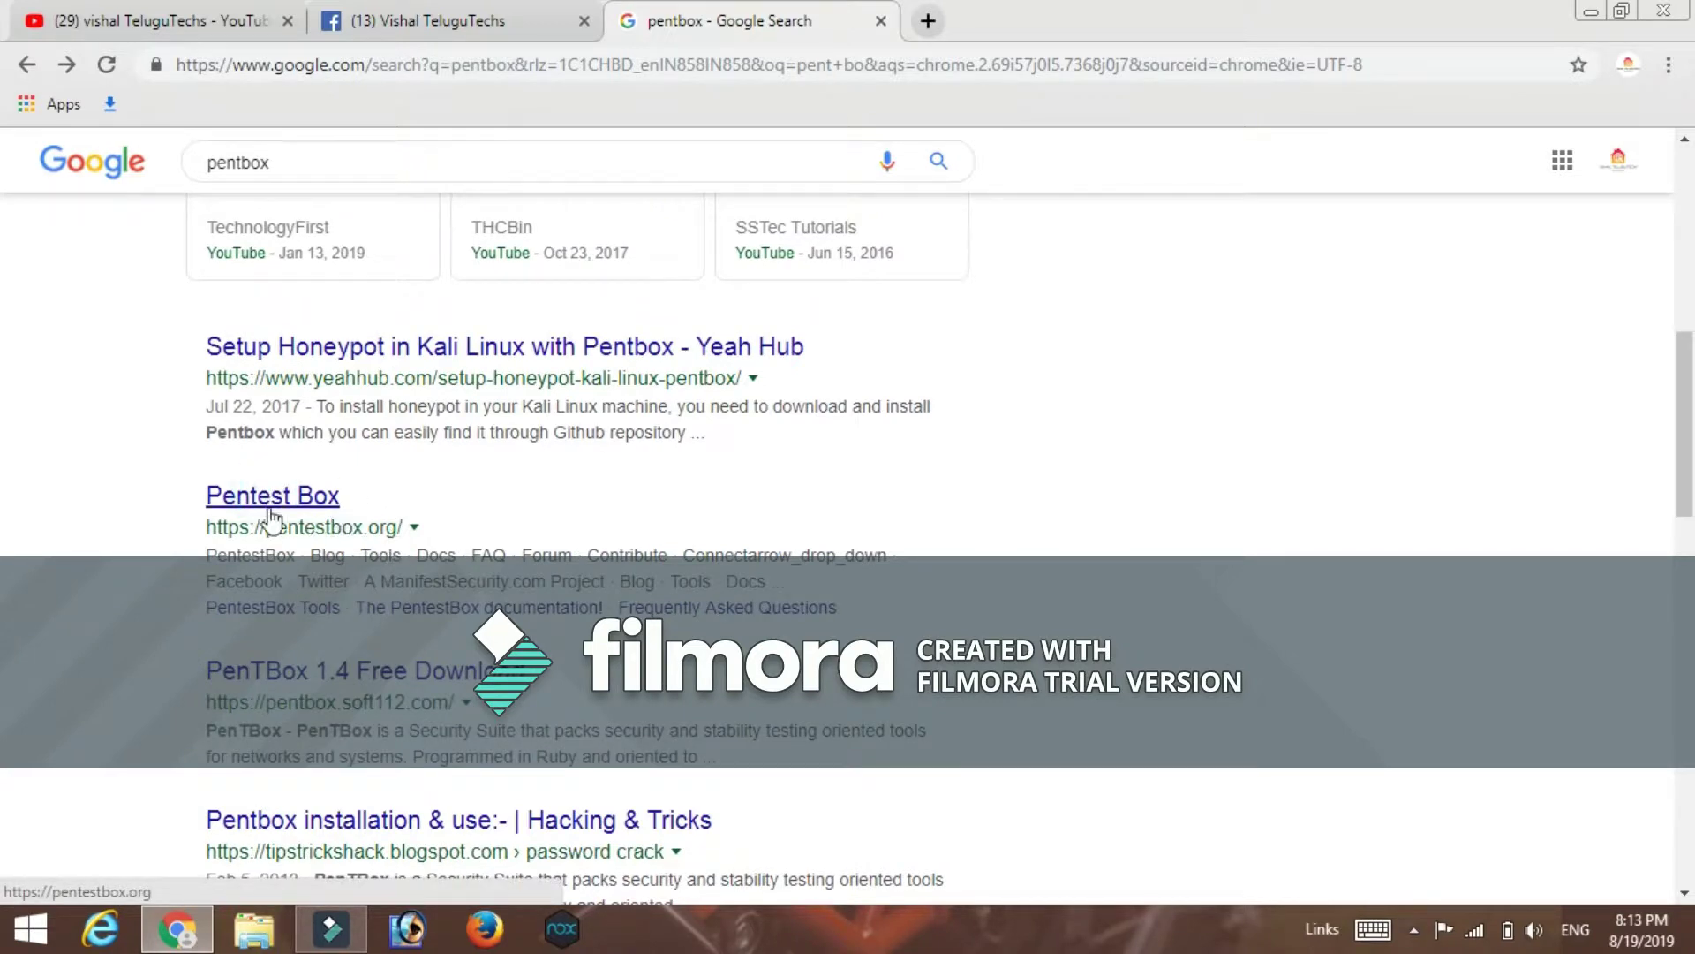
Open the Pentest Box search result to load pentestbox.org
left_click(323, 501)
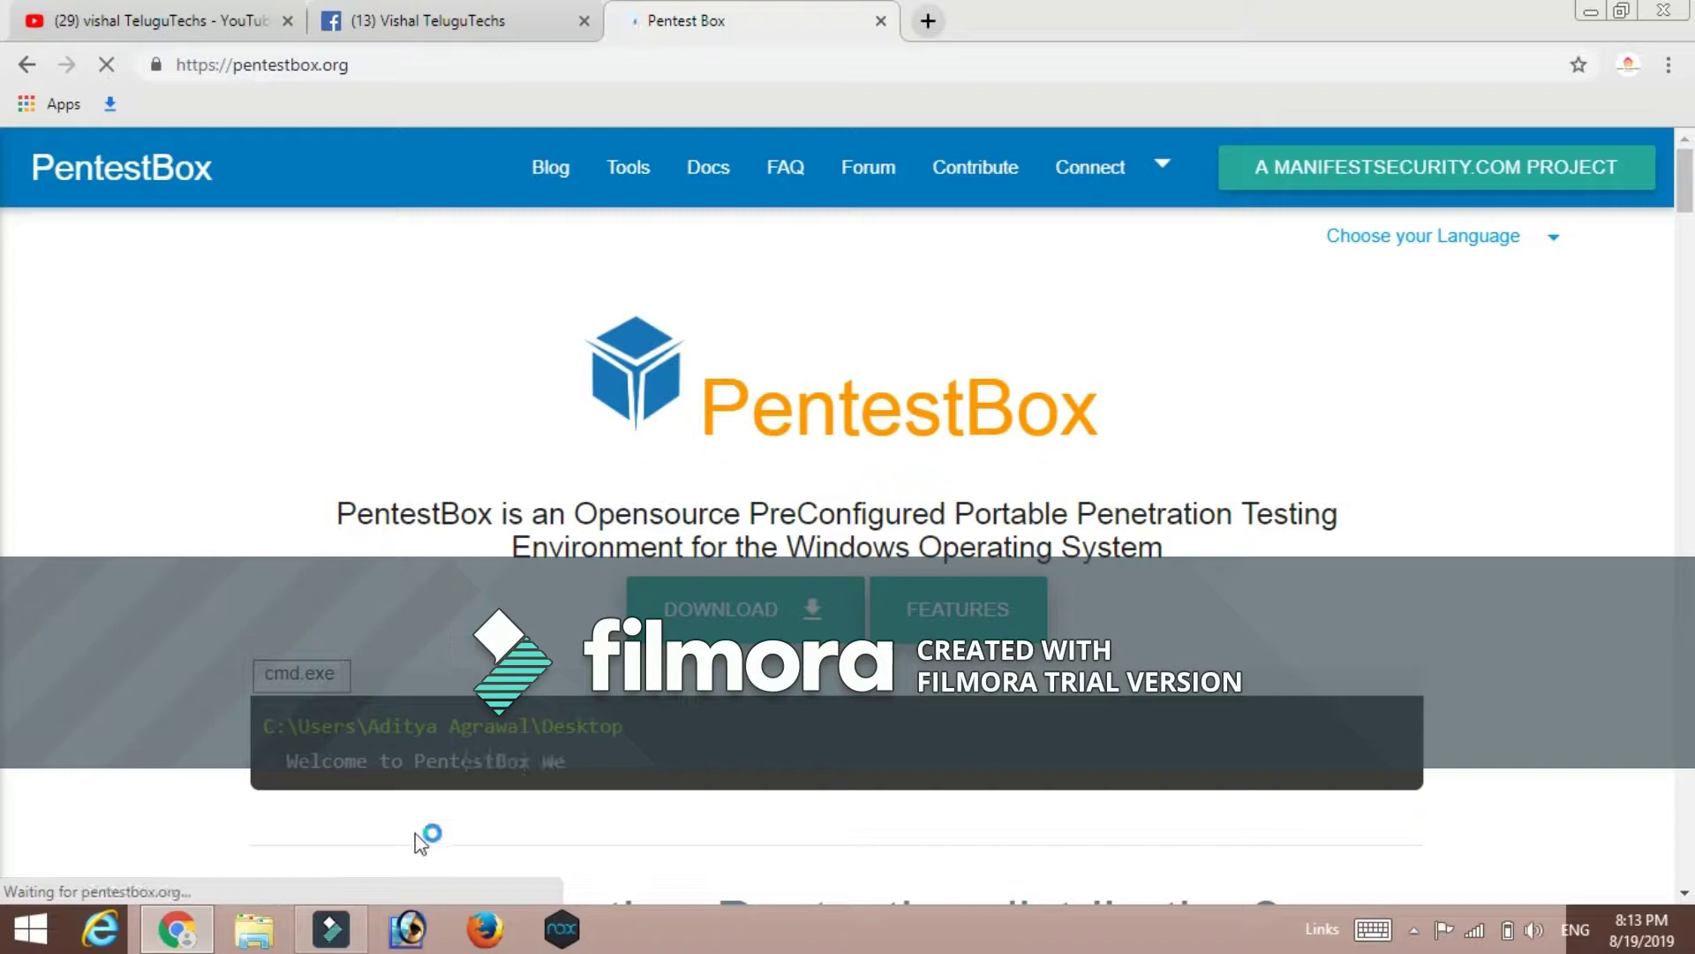
scroll(1158, 296, "down", 6)
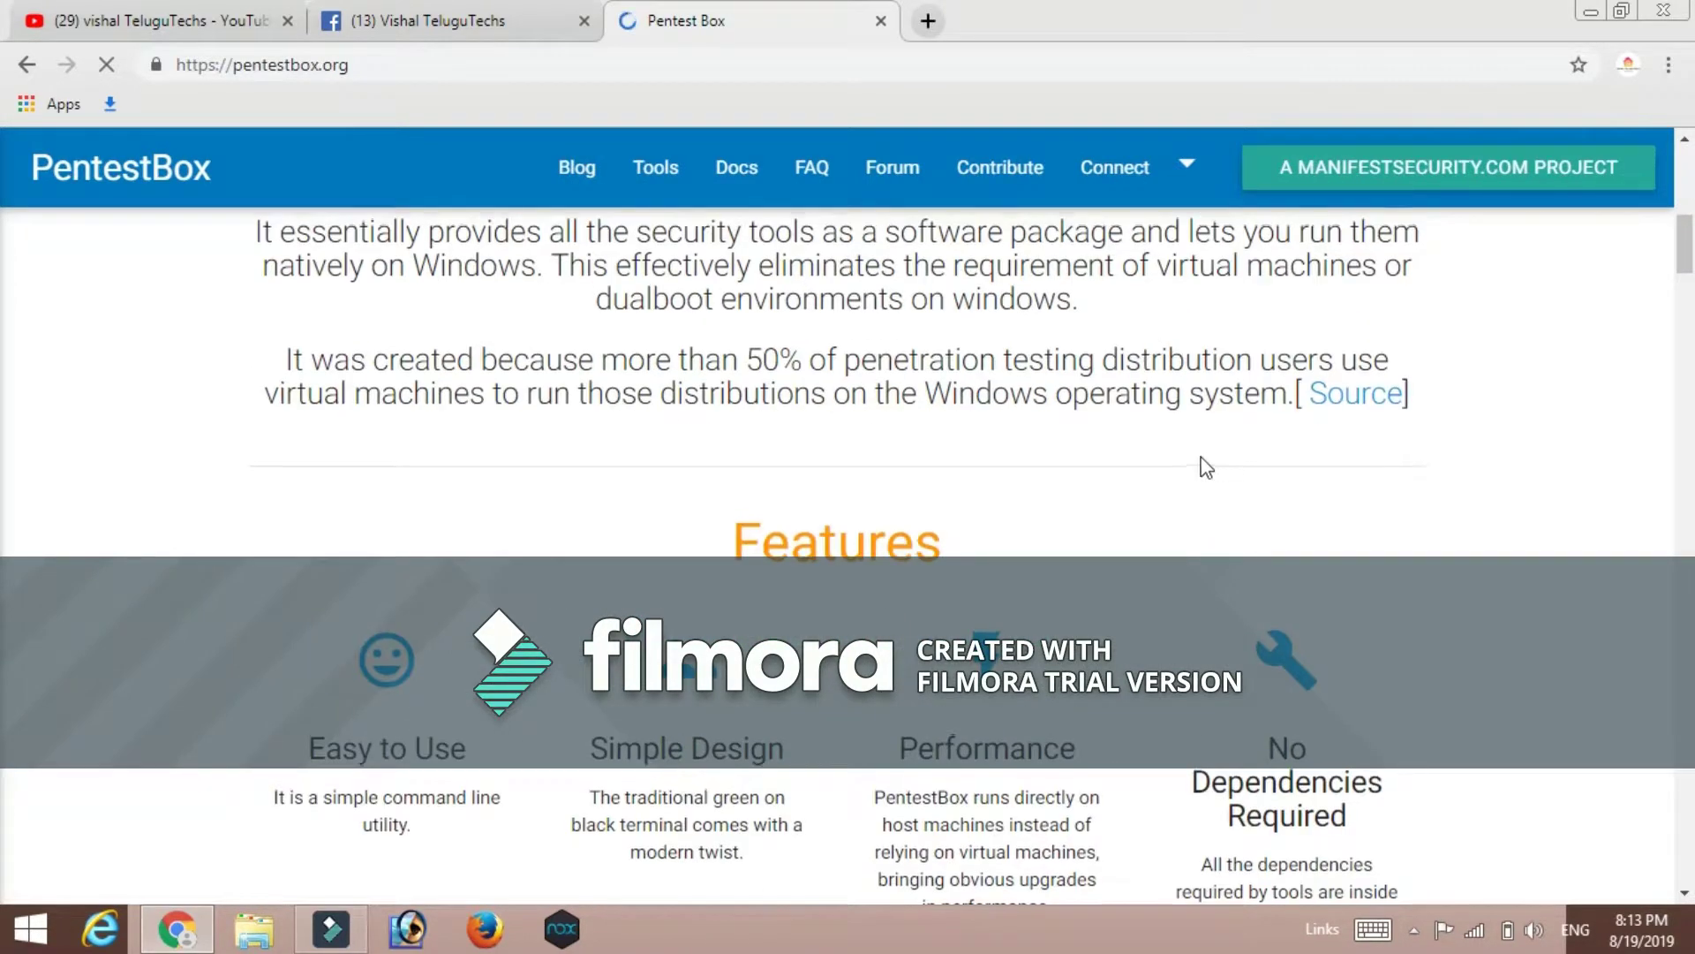
scroll(1202, 474, "down", 2)
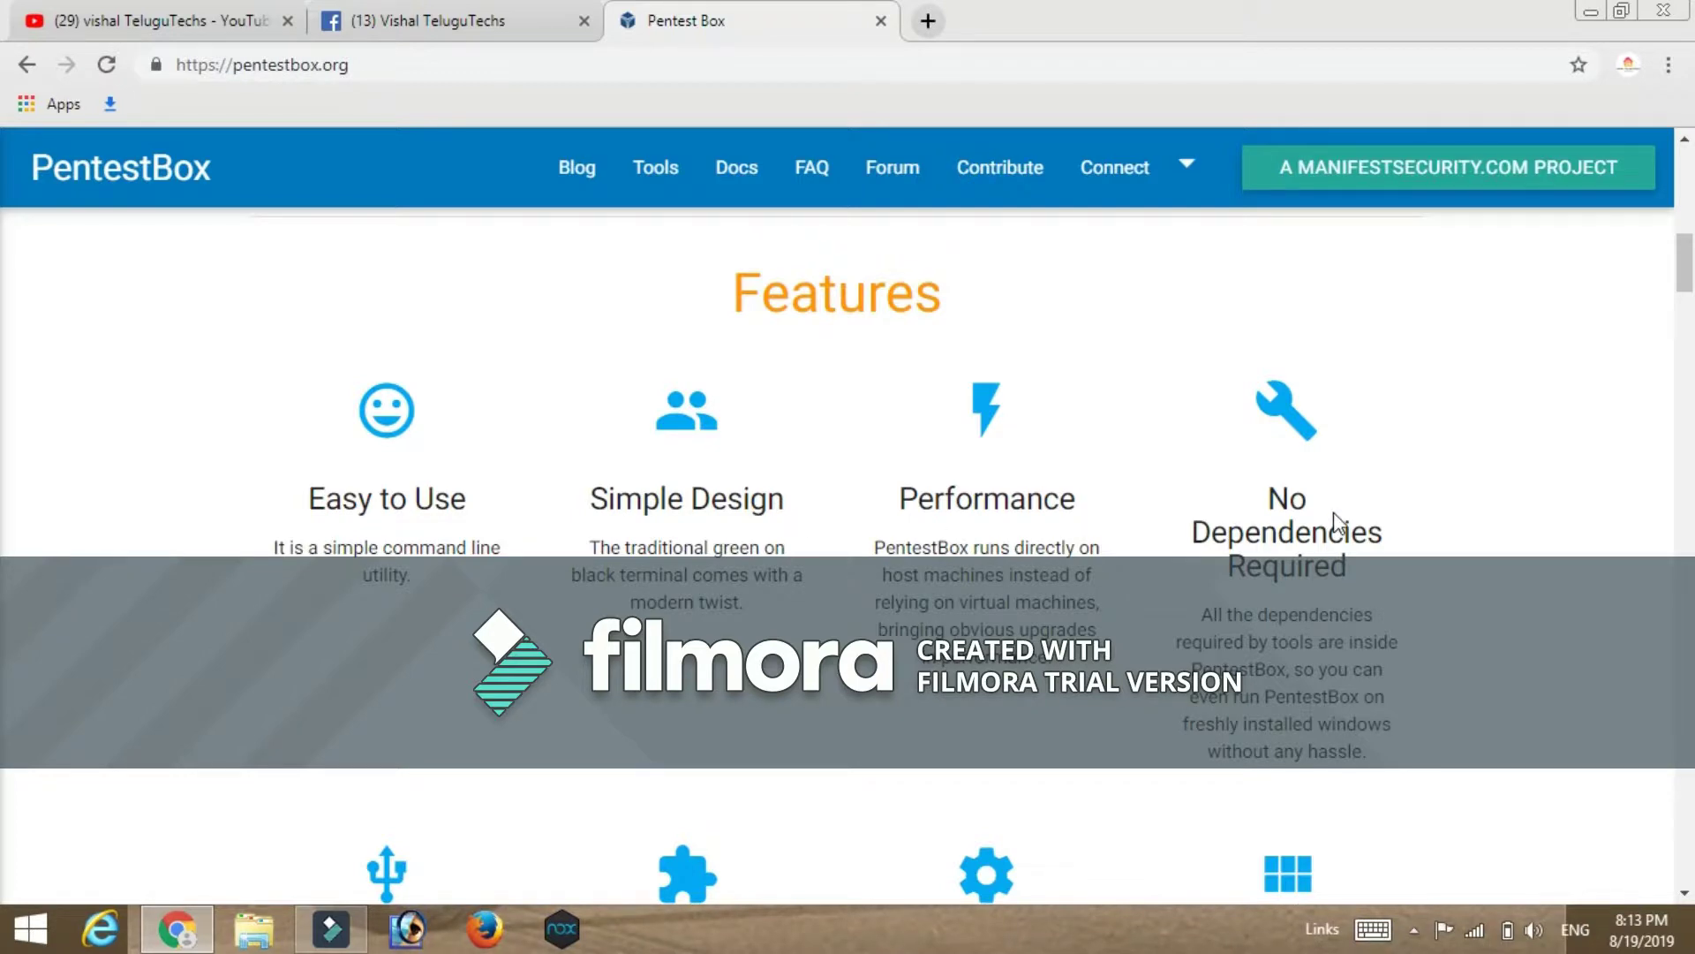
scroll(1405, 583, "down", 3)
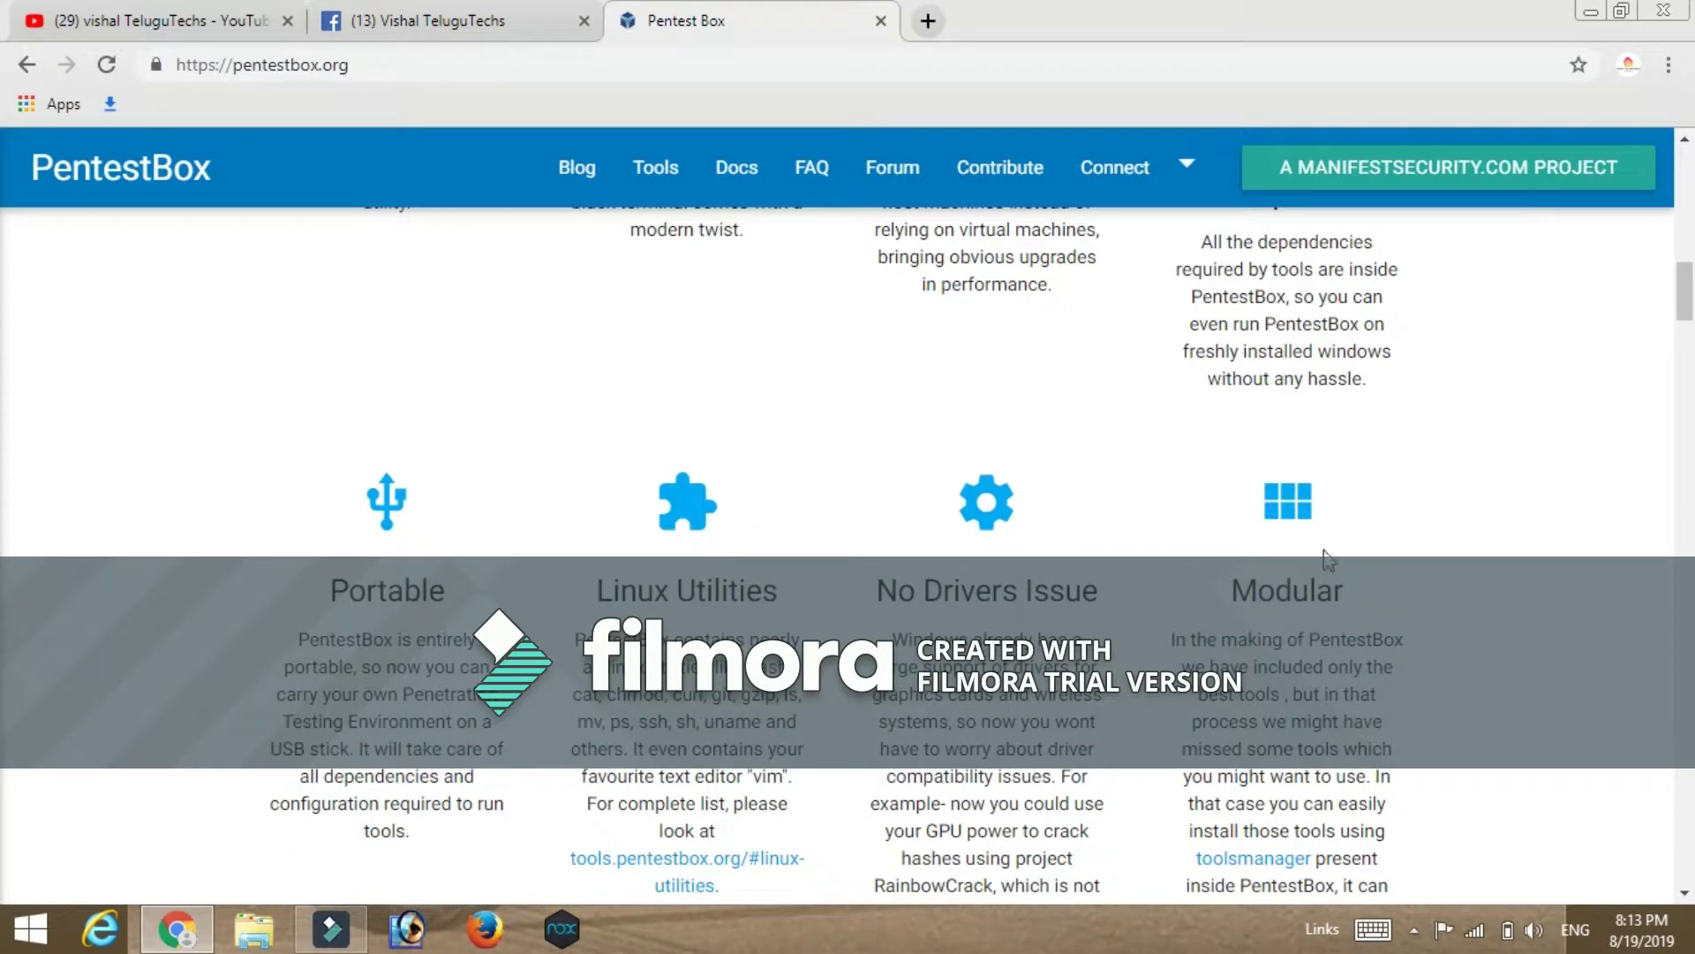
scroll(476, 421, "down", 2)
scroll(1372, 398, "down", 2)
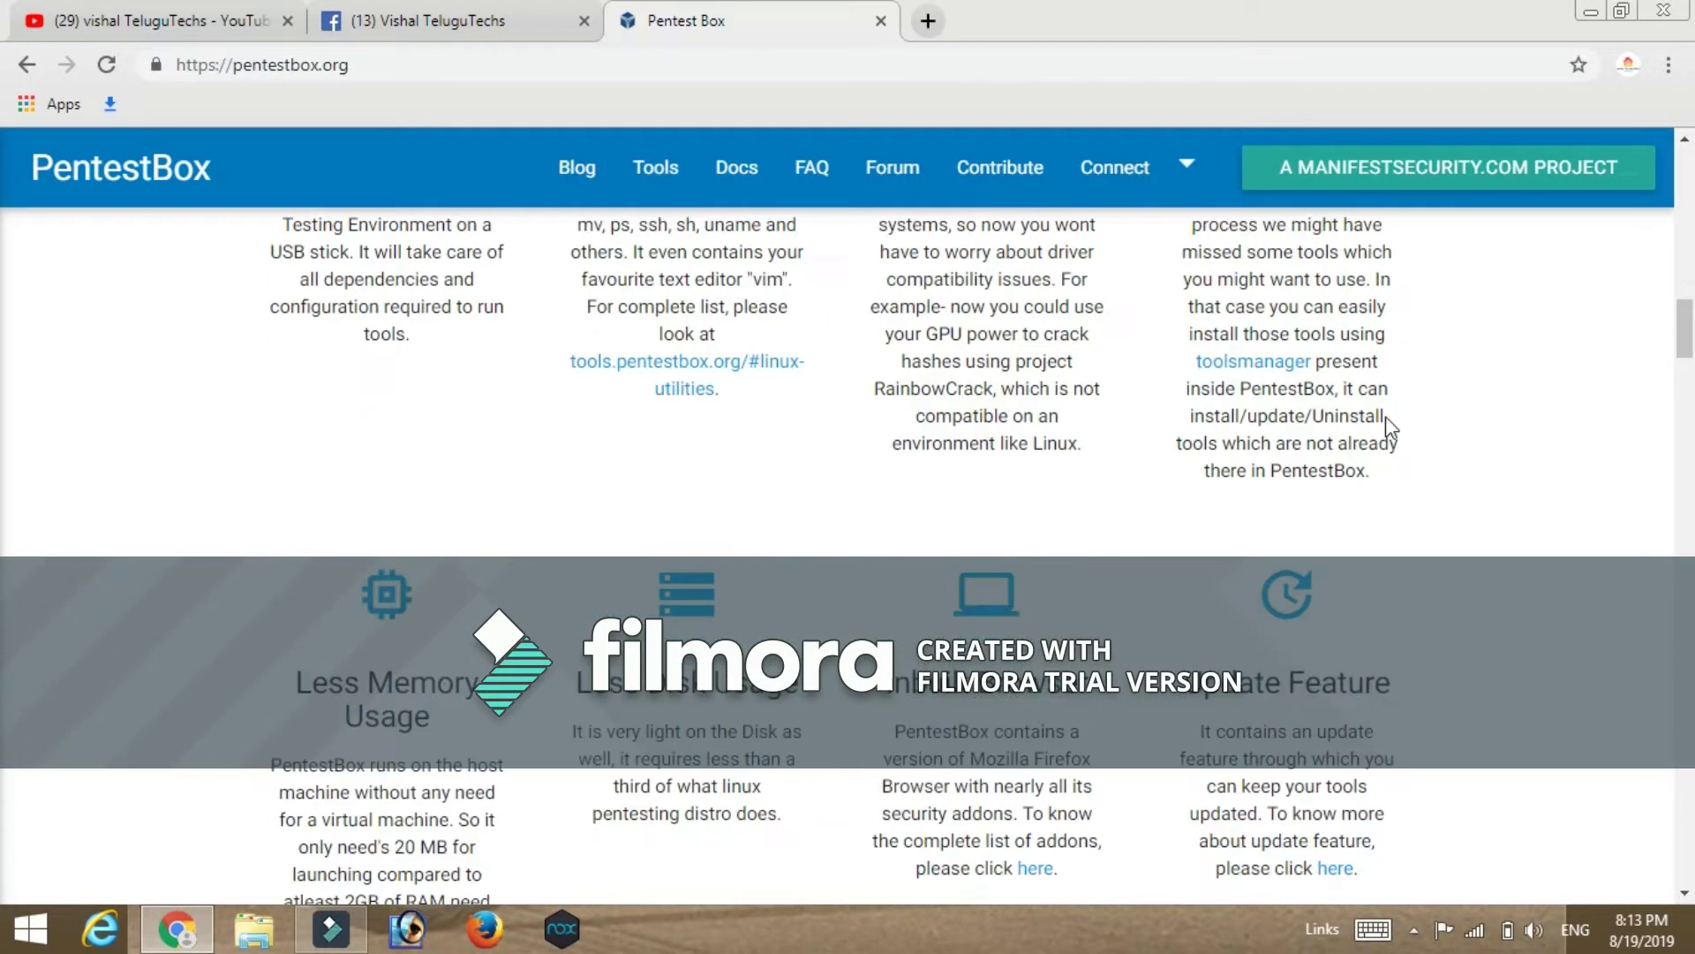
scroll(916, 632, "down", 2)
scroll(994, 617, "down", 2)
scroll(1087, 603, "down", 3)
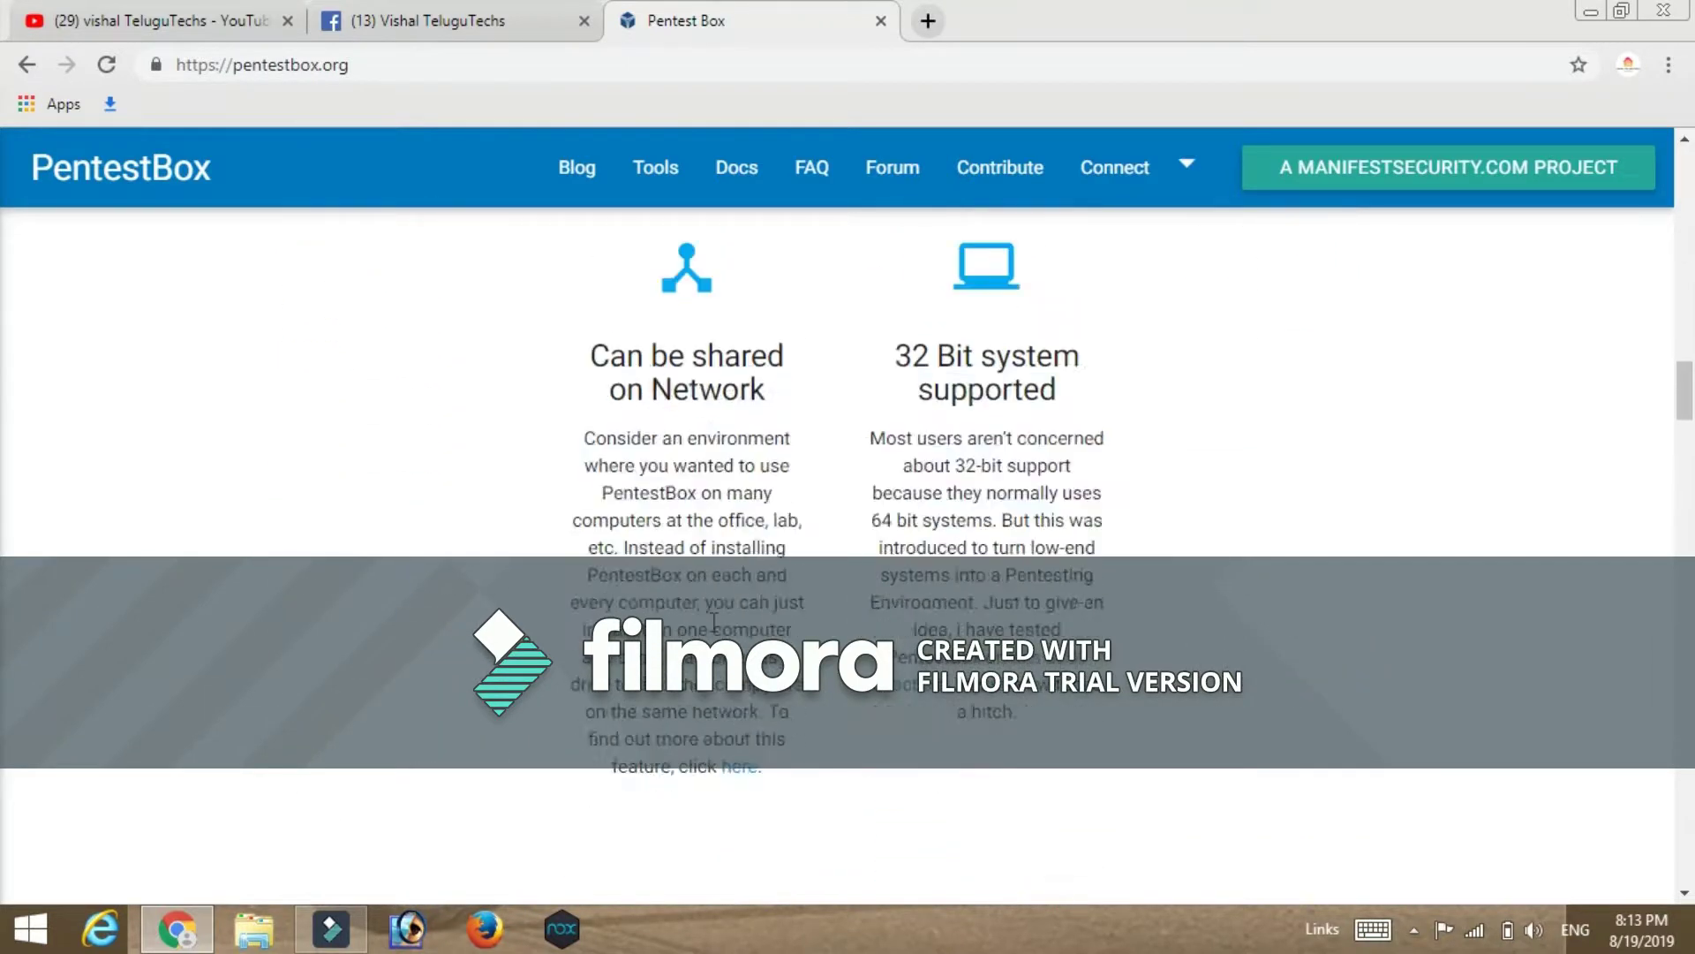
scroll(1202, 592, "down", 2)
scroll(1202, 592, "down", 3)
scroll(1204, 595, "down", 4)
scroll(1167, 570, "up", 2)
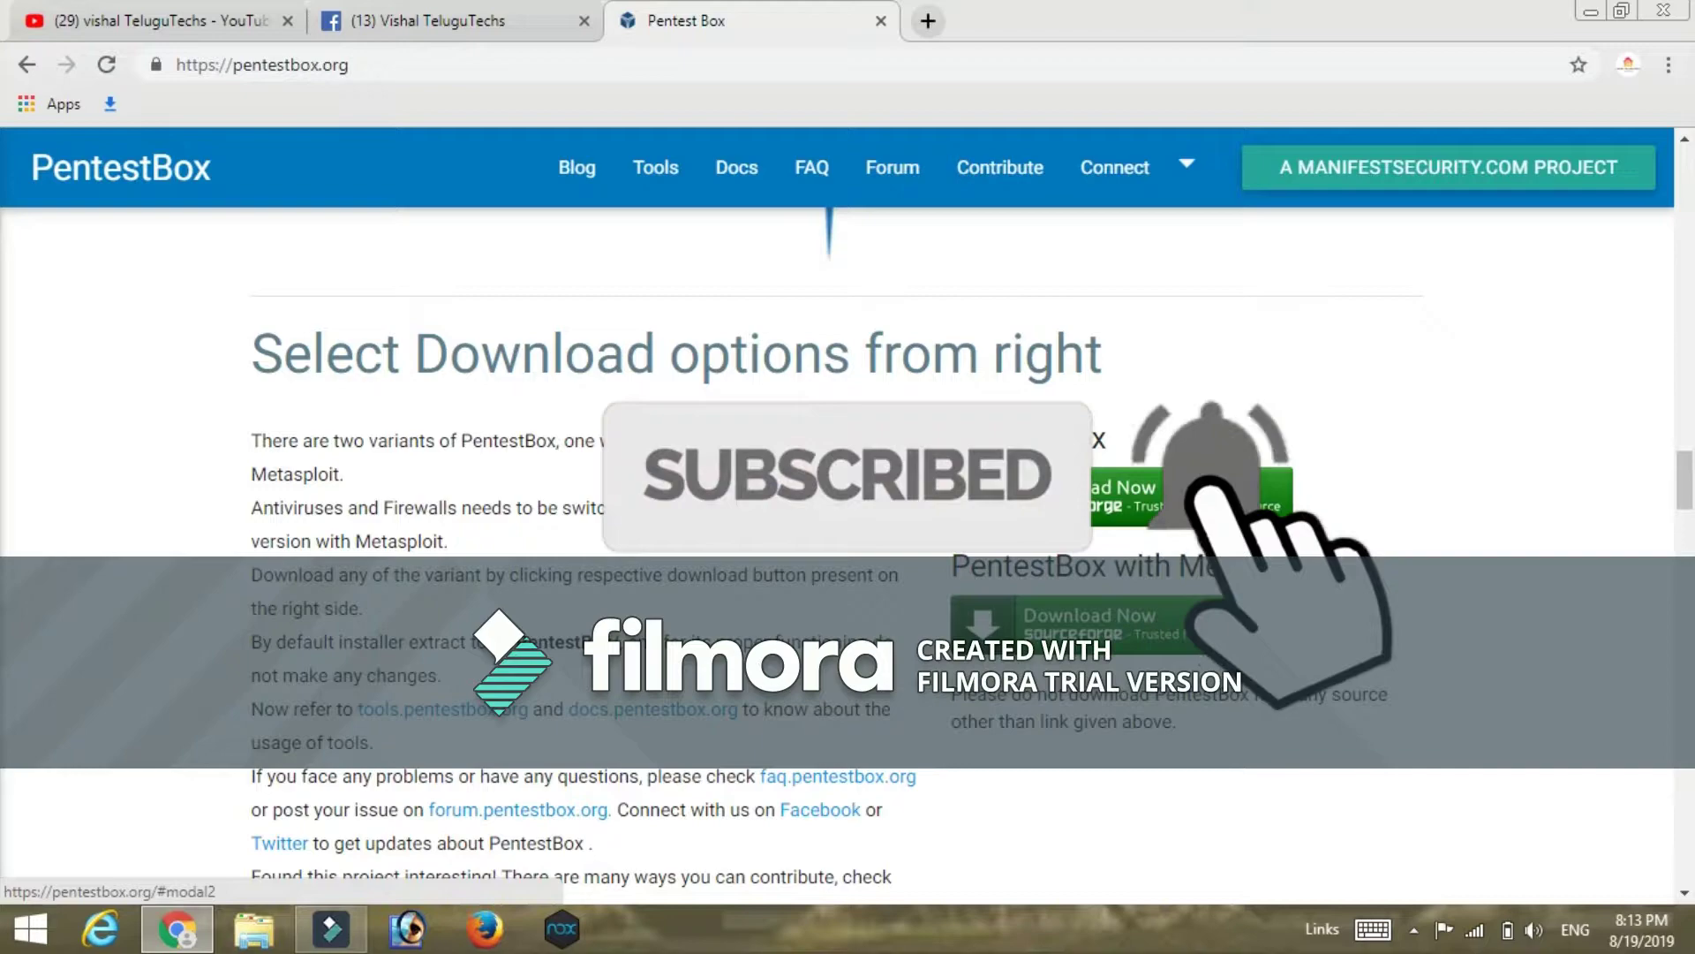
scroll(1367, 572, "up", 5)
scroll(1369, 573, "up", 5)
scroll(1392, 549, "up", 4)
scroll(1392, 549, "up", 4)
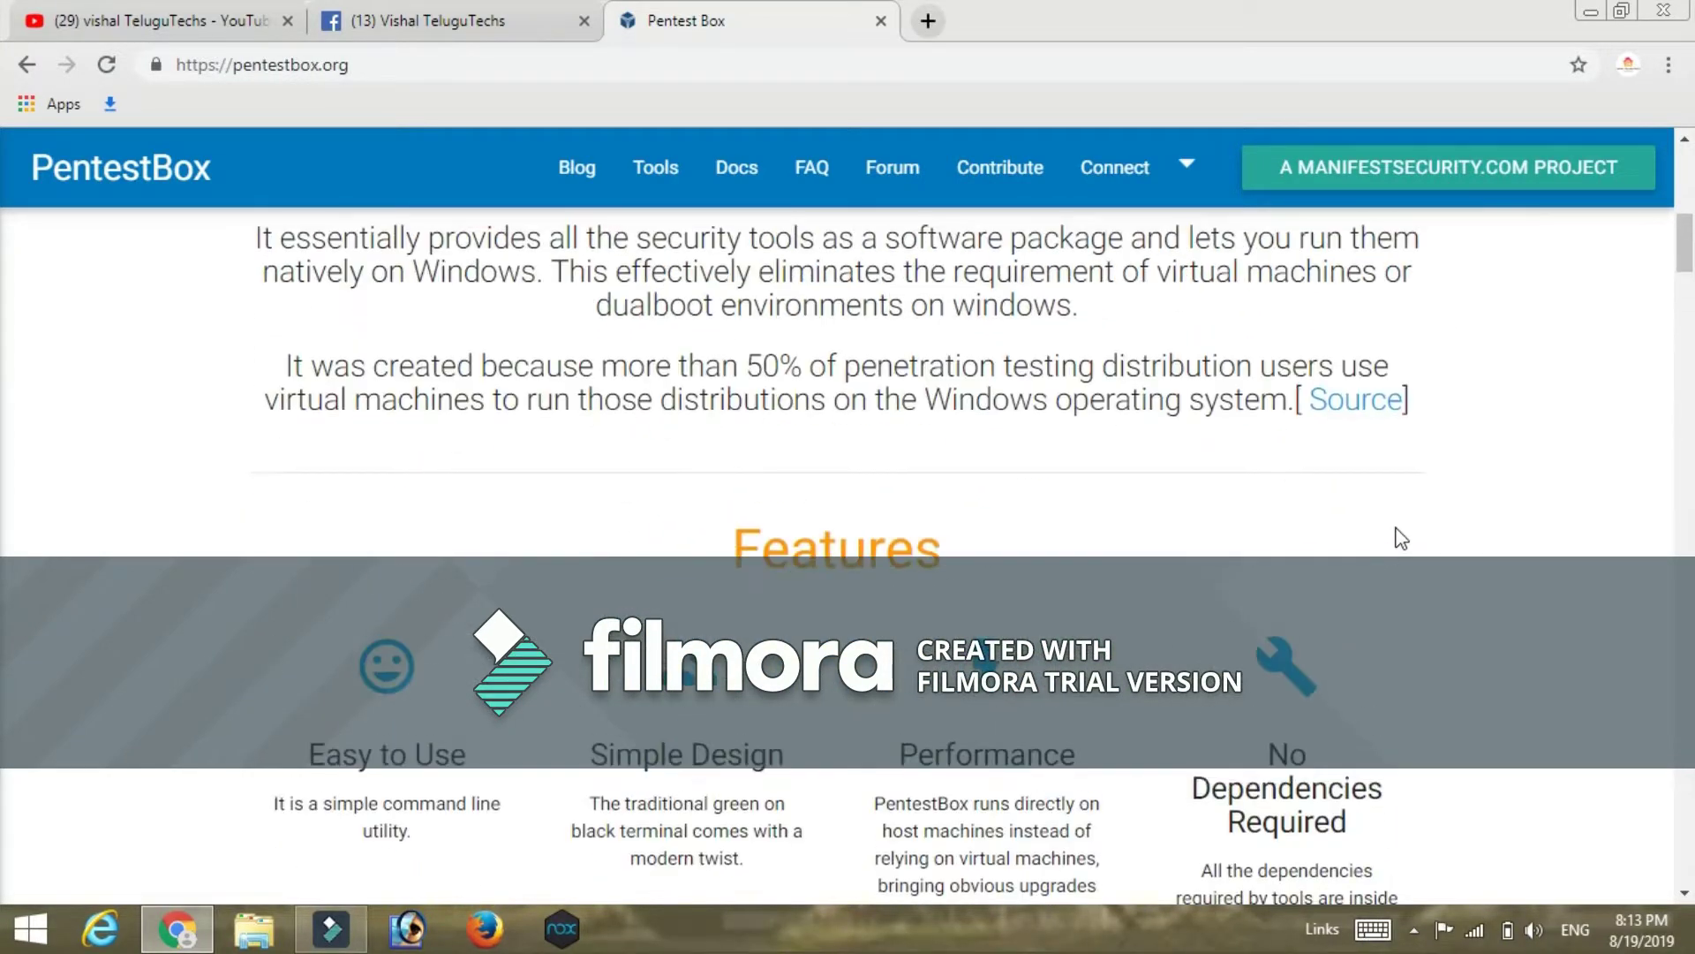
scroll(1398, 541, "up", 5)
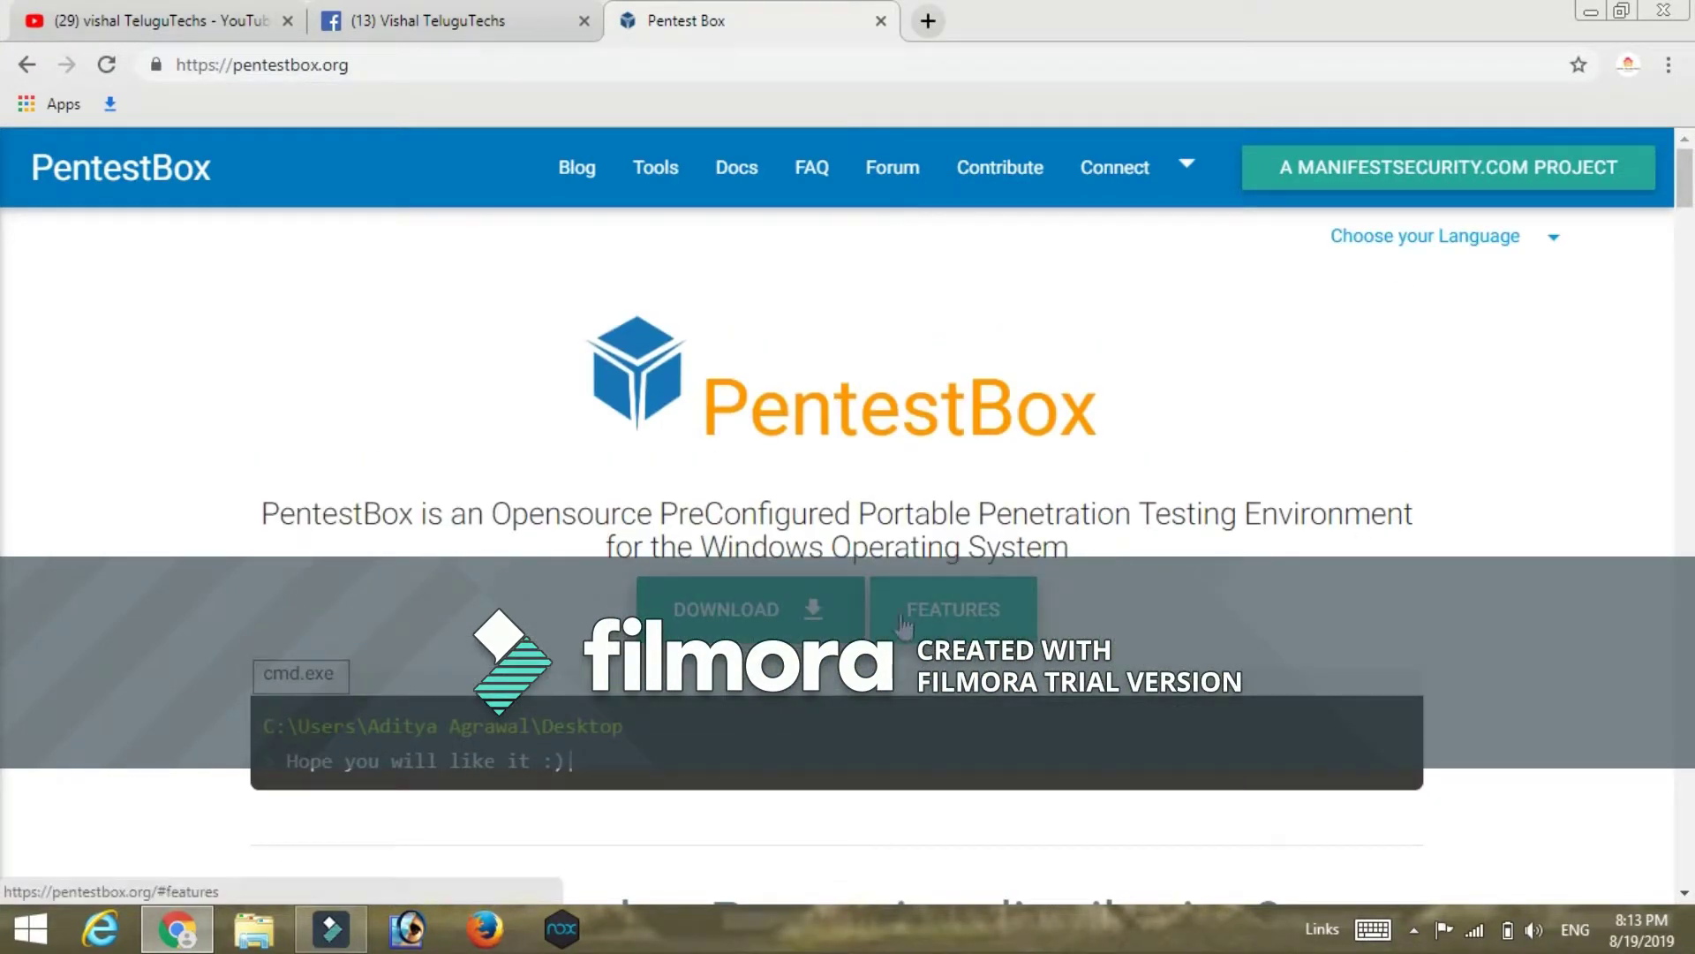
Jump to the Features section, select the word 'Modular', then clear the selection
left_click(958, 612)
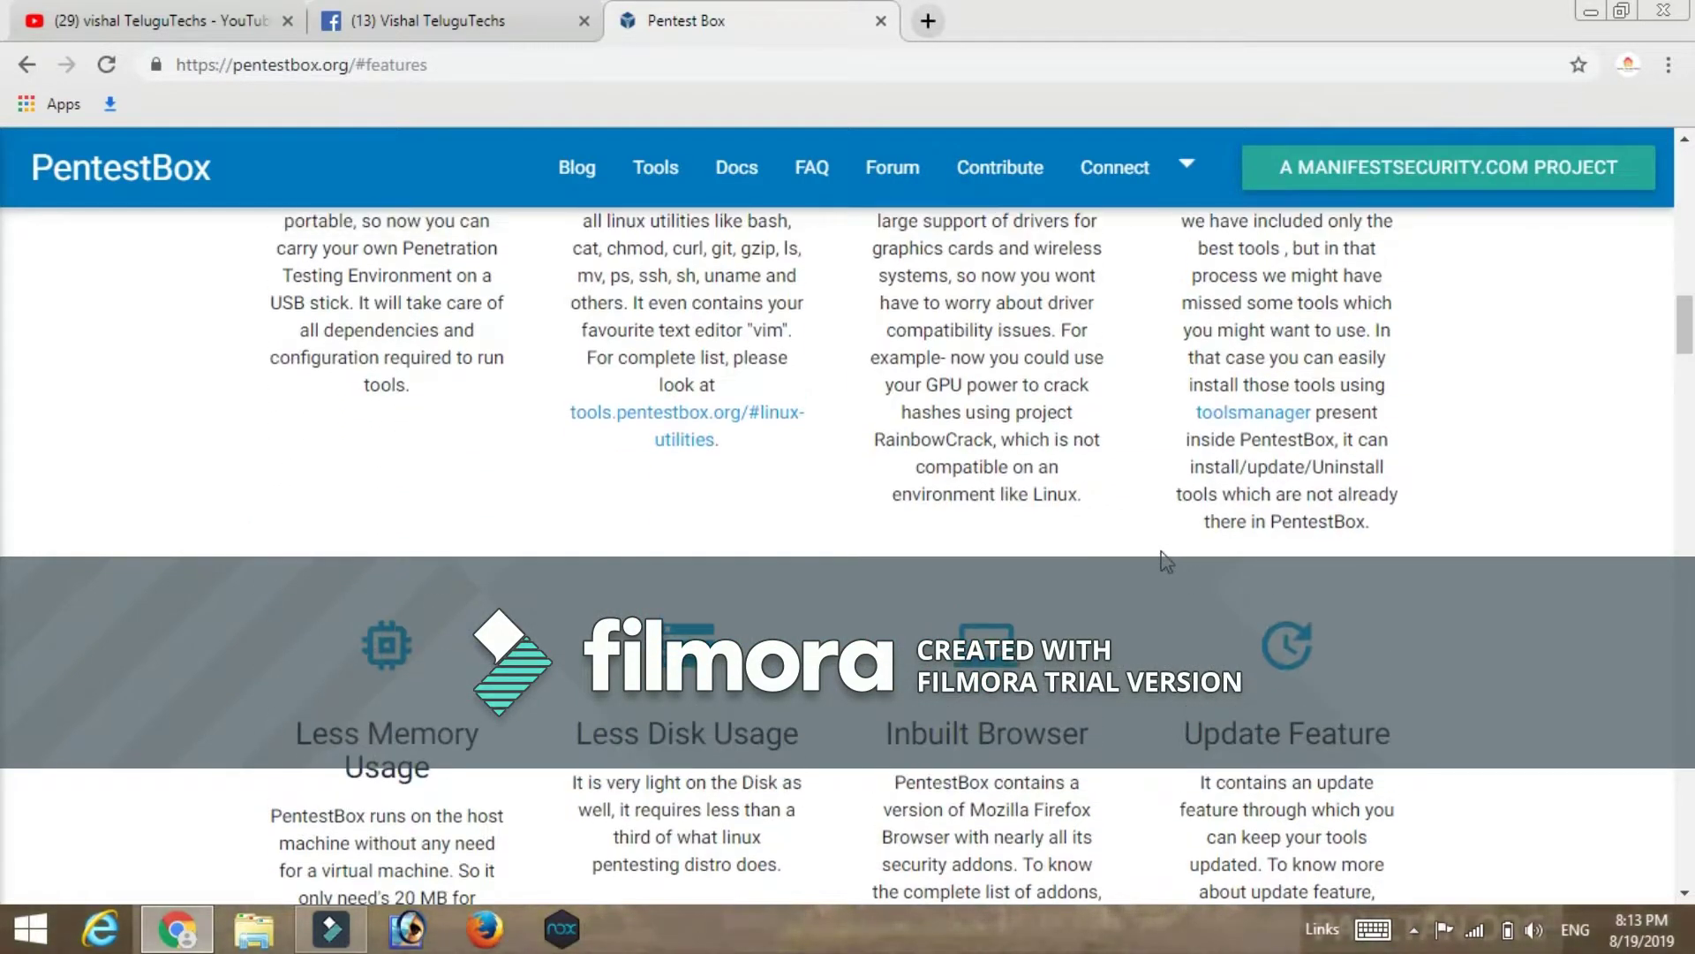
scroll(1163, 560, "up", 3)
scroll(1125, 569, "down", 5)
scroll(1167, 544, "down", 5)
scroll(1178, 538, "down", 5)
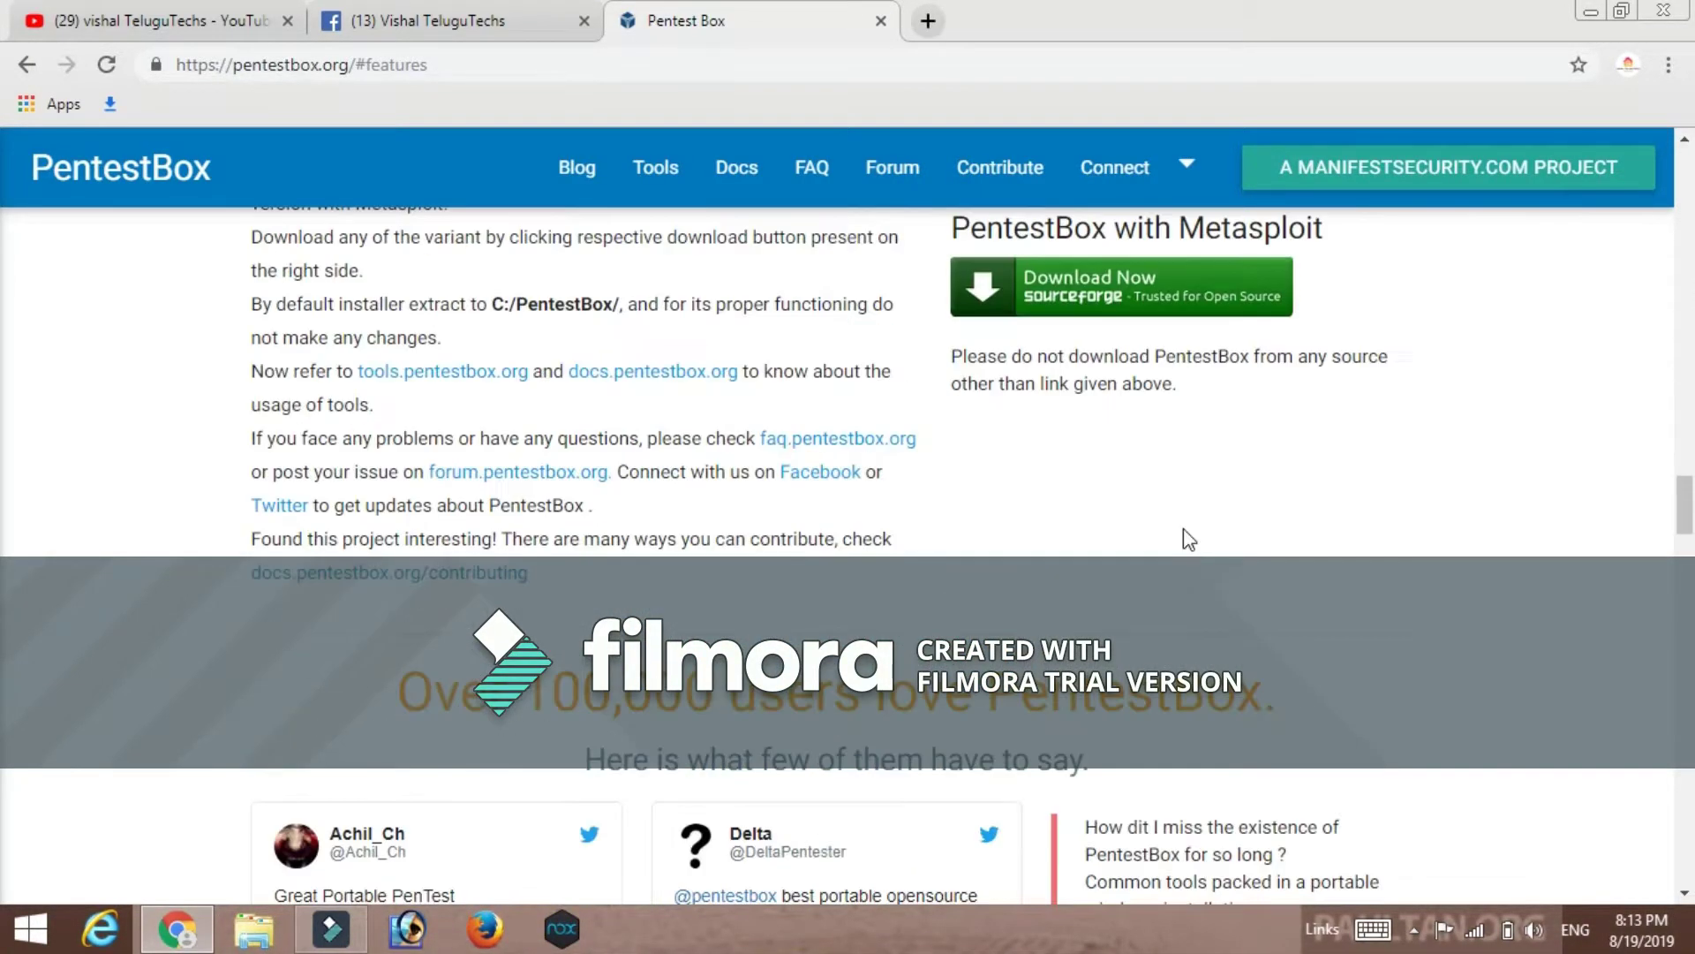
scroll(1184, 534, "down", 5)
scroll(1087, 518, "down", 2)
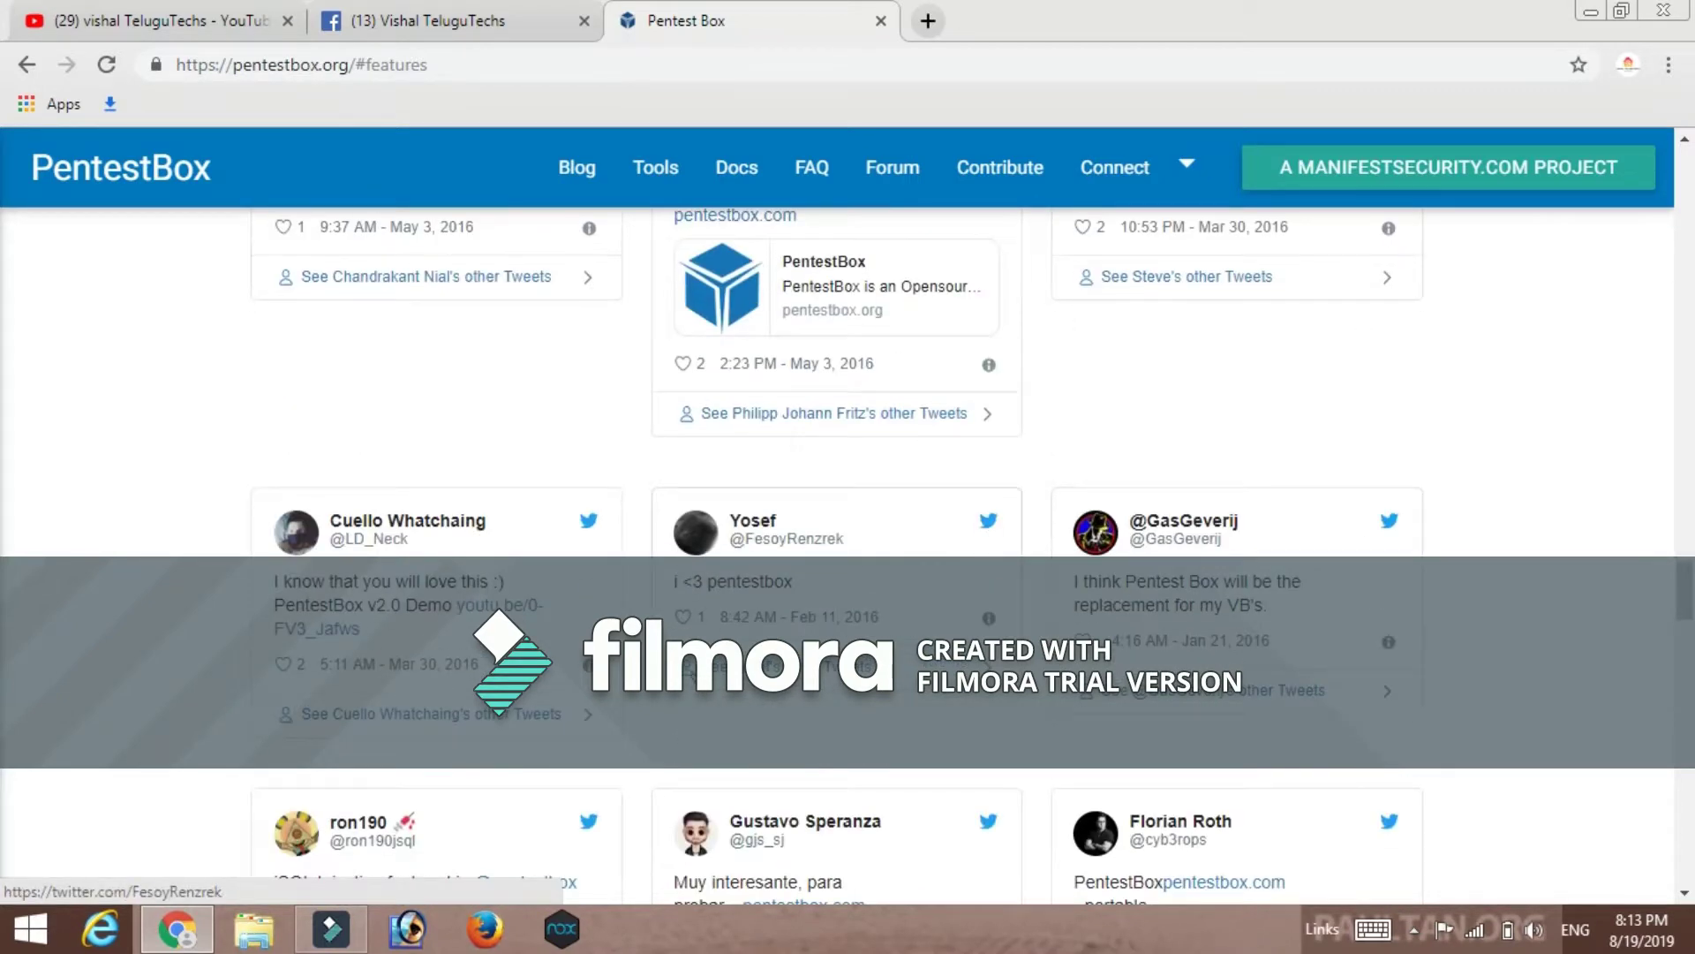
scroll(1357, 576, "down", 2)
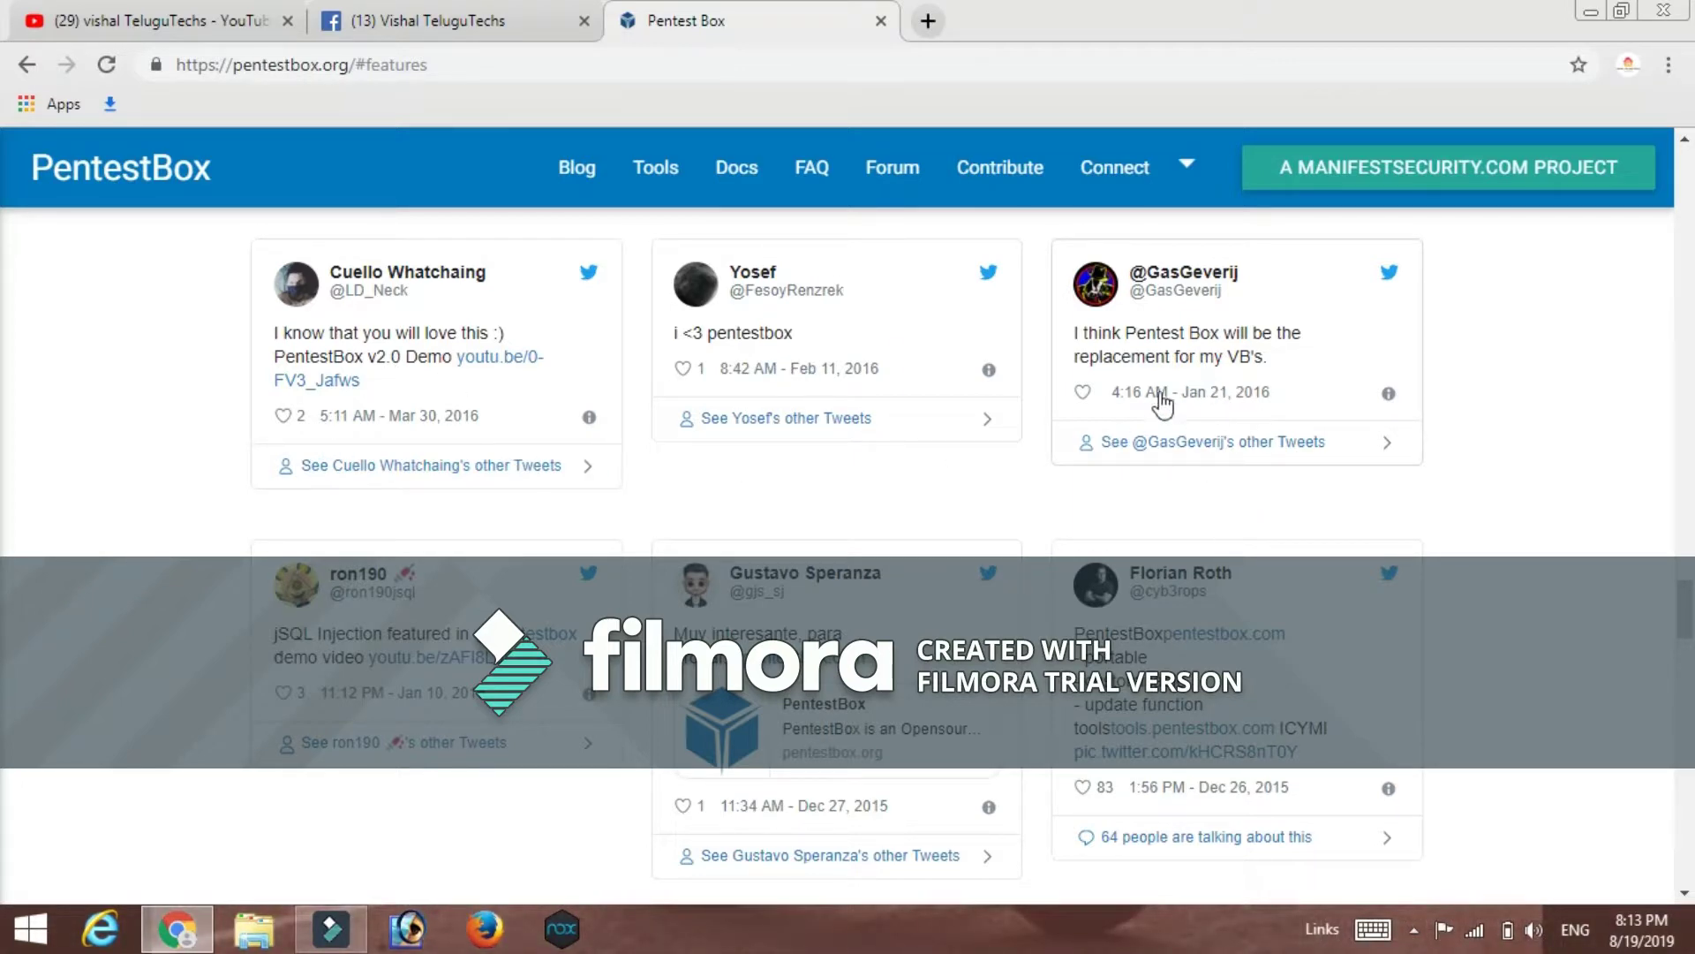
scroll(1394, 411, "up", 1)
scroll(1056, 515, "up", 2)
scroll(413, 420, "up", 1)
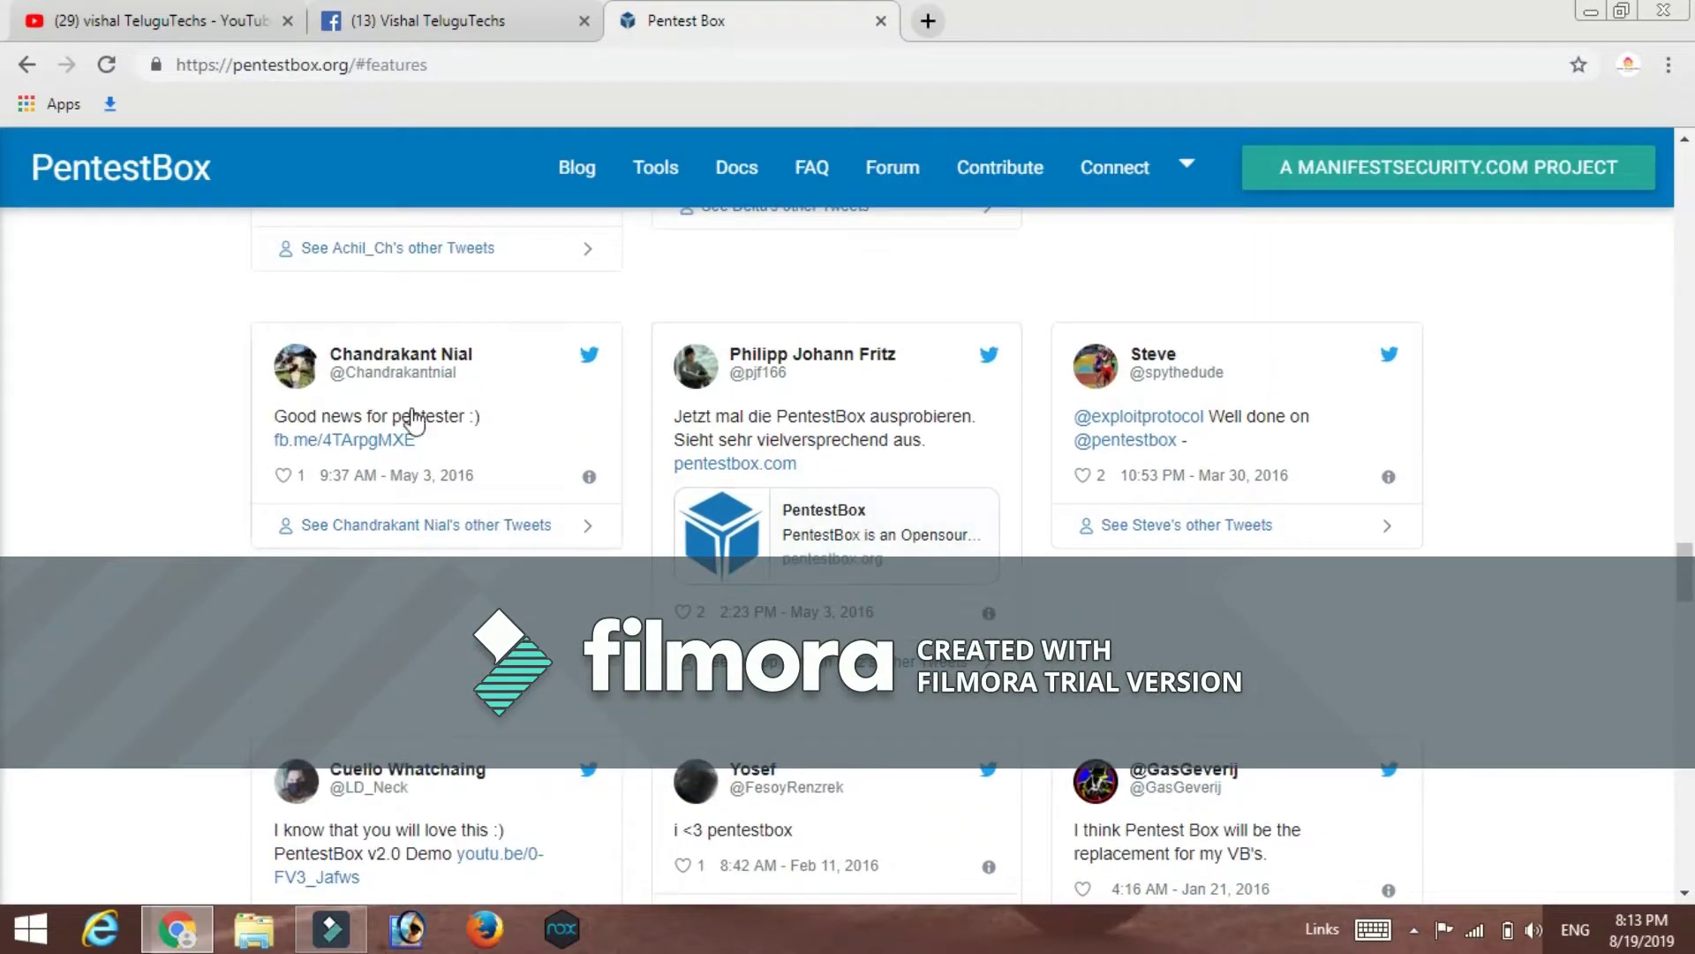
scroll(1453, 429, "up", 1)
scroll(1430, 456, "up", 2)
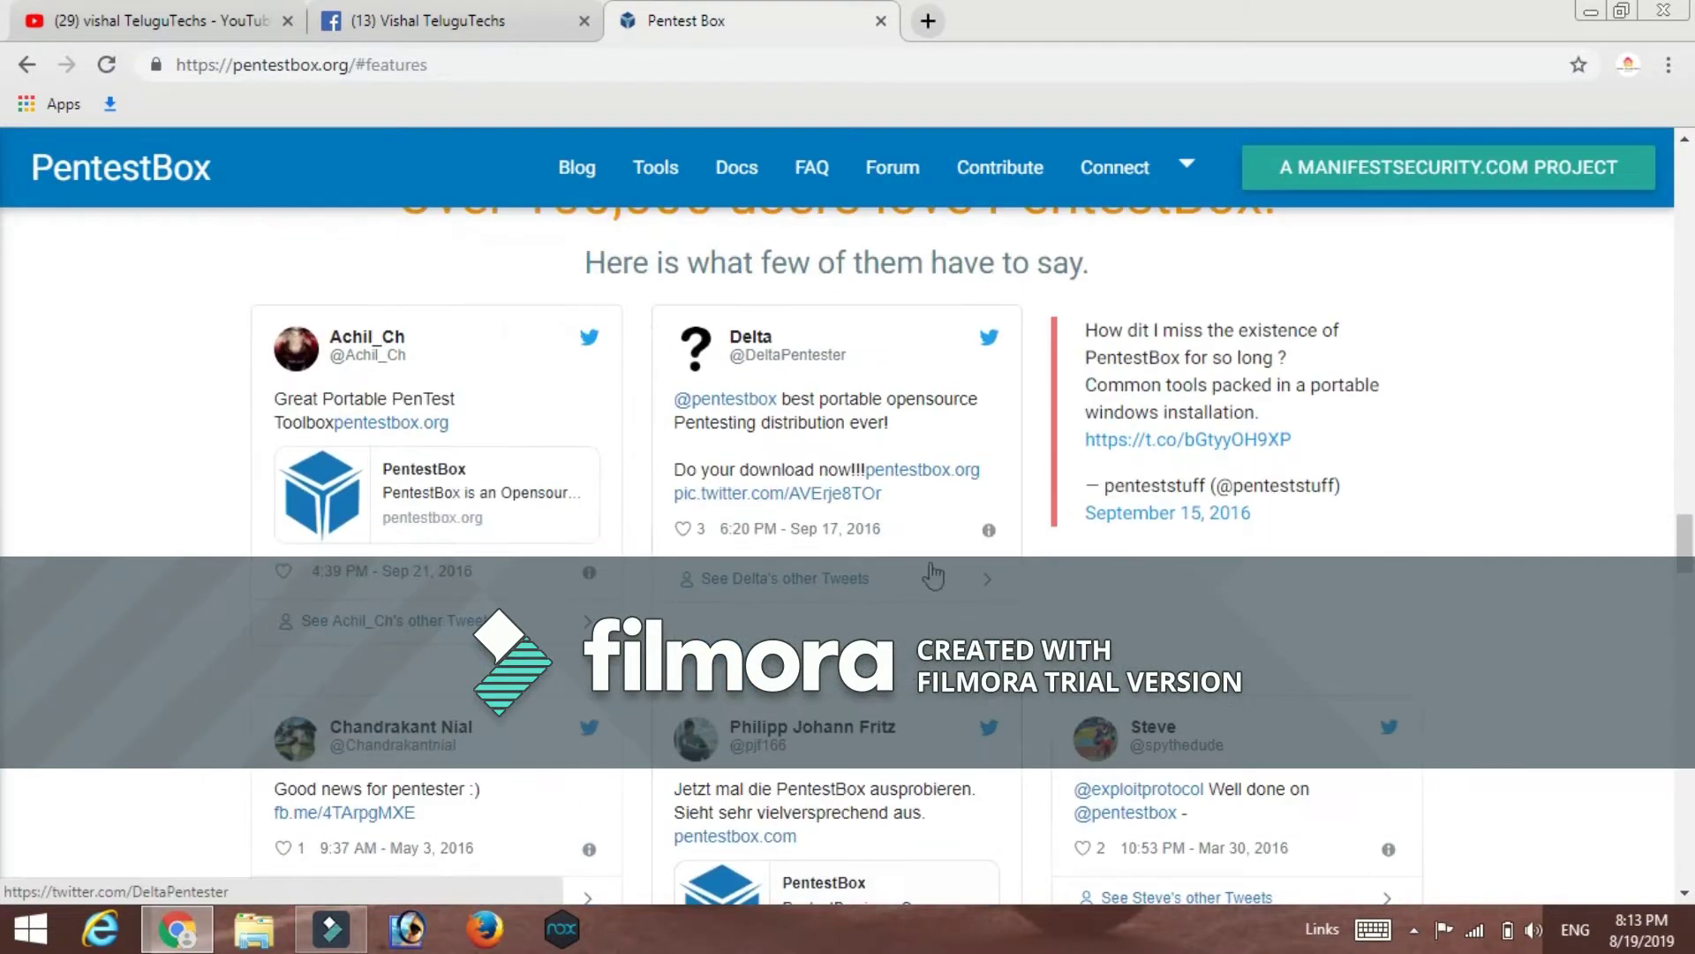
scroll(772, 768, "up", 1)
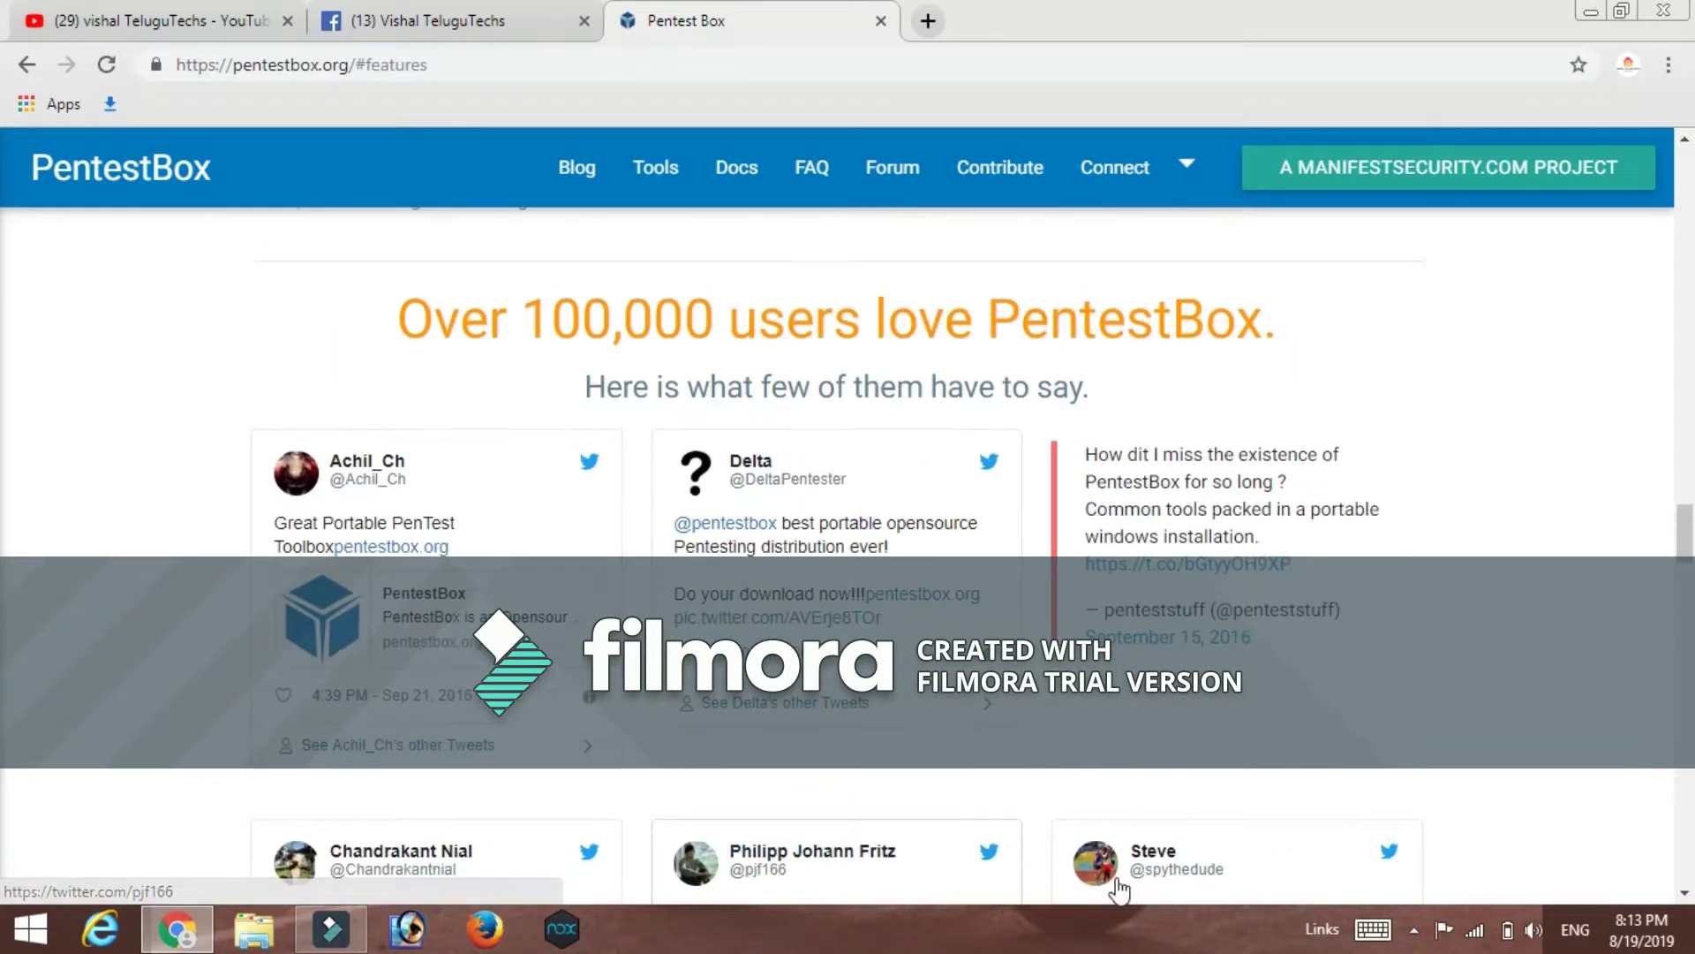
scroll(1200, 809, "up", 2)
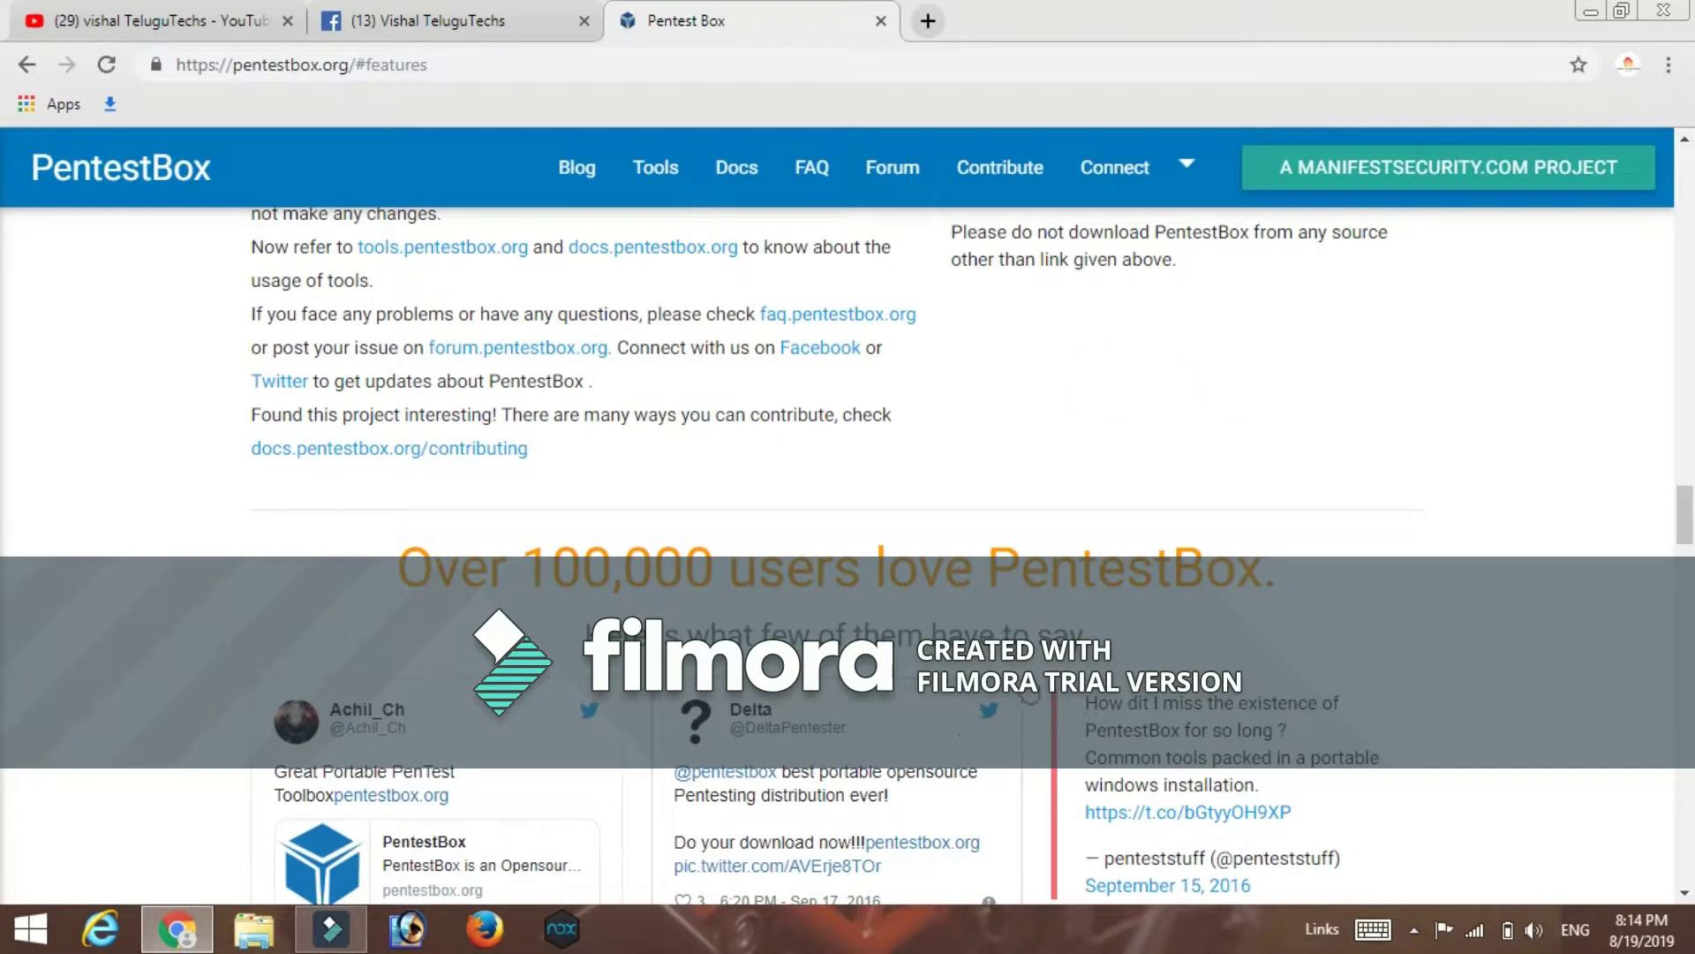
scroll(1142, 694, "up", 2)
scroll(1141, 694, "up", 1)
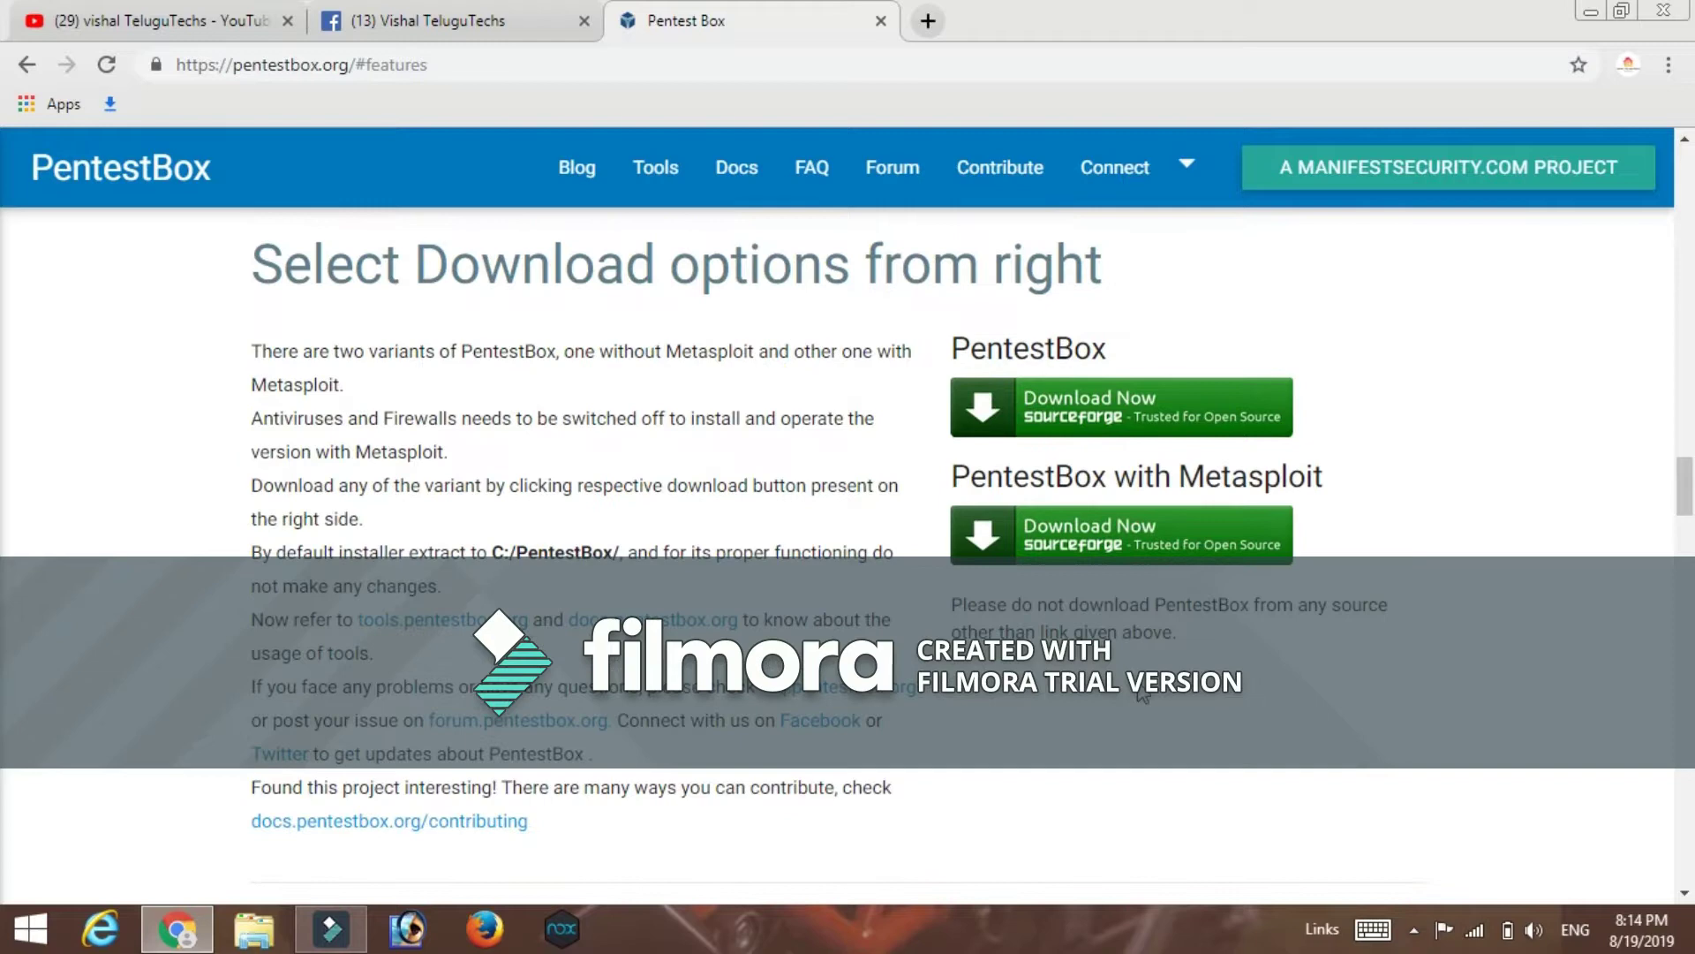
scroll(663, 446, "up", 2)
scroll(664, 445, "up", 1)
scroll(664, 445, "up", 1)
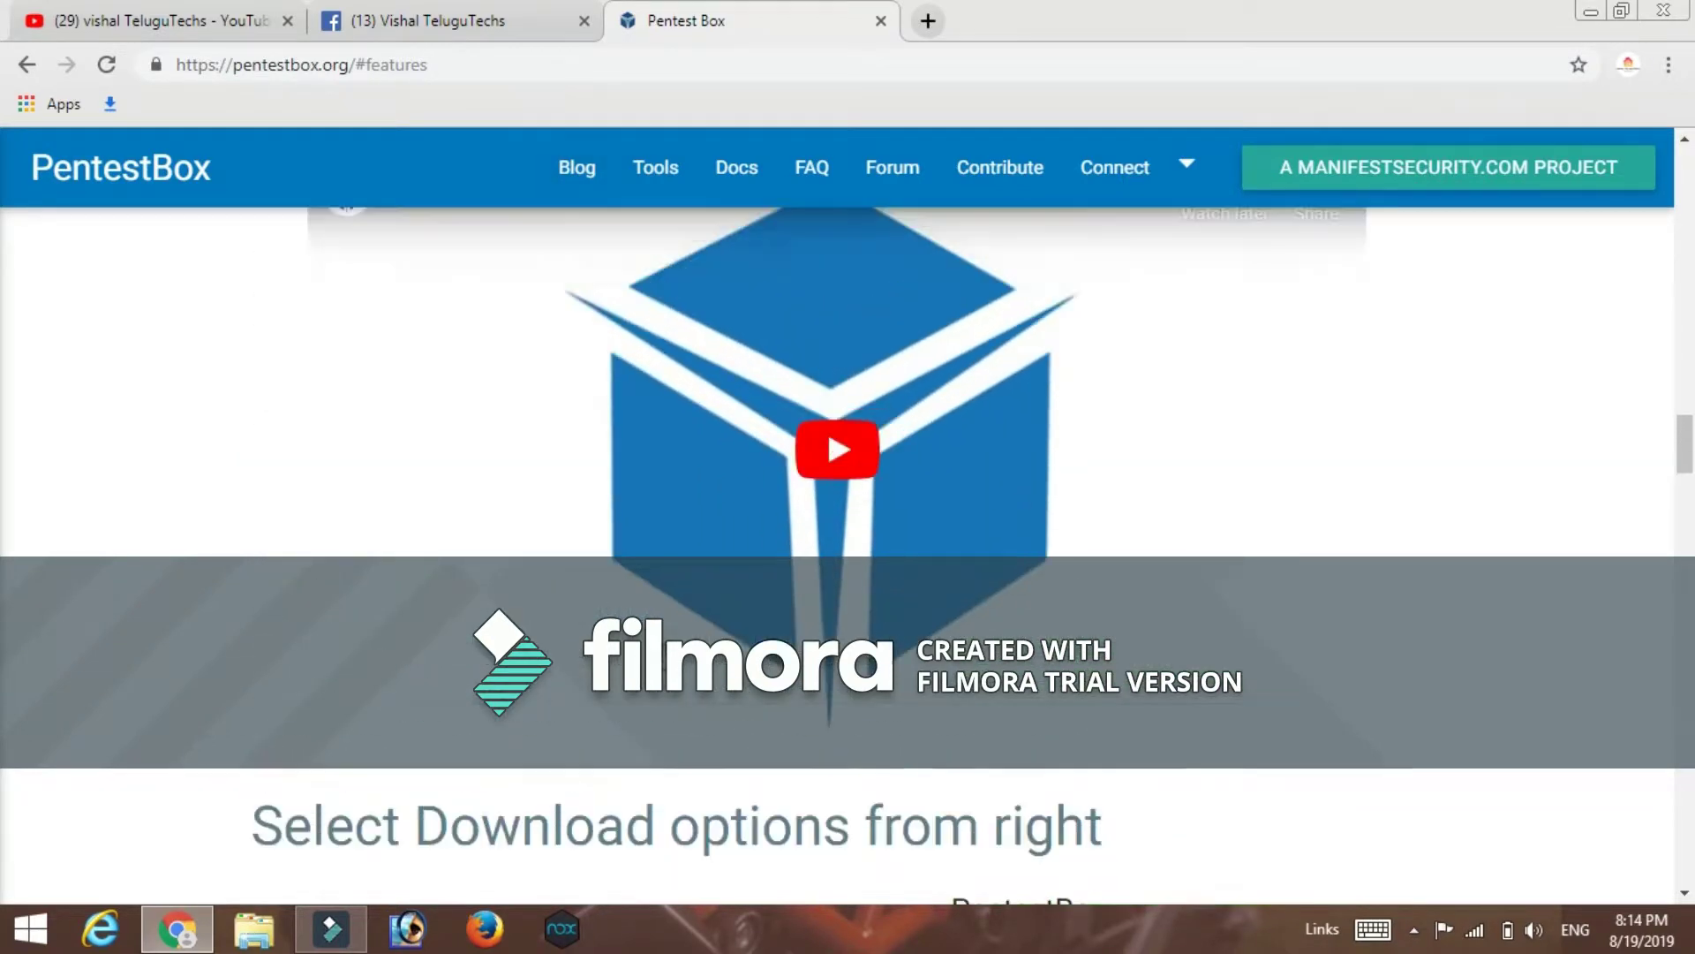
scroll(663, 446, "down", 2)
scroll(848, 397, "down", 2)
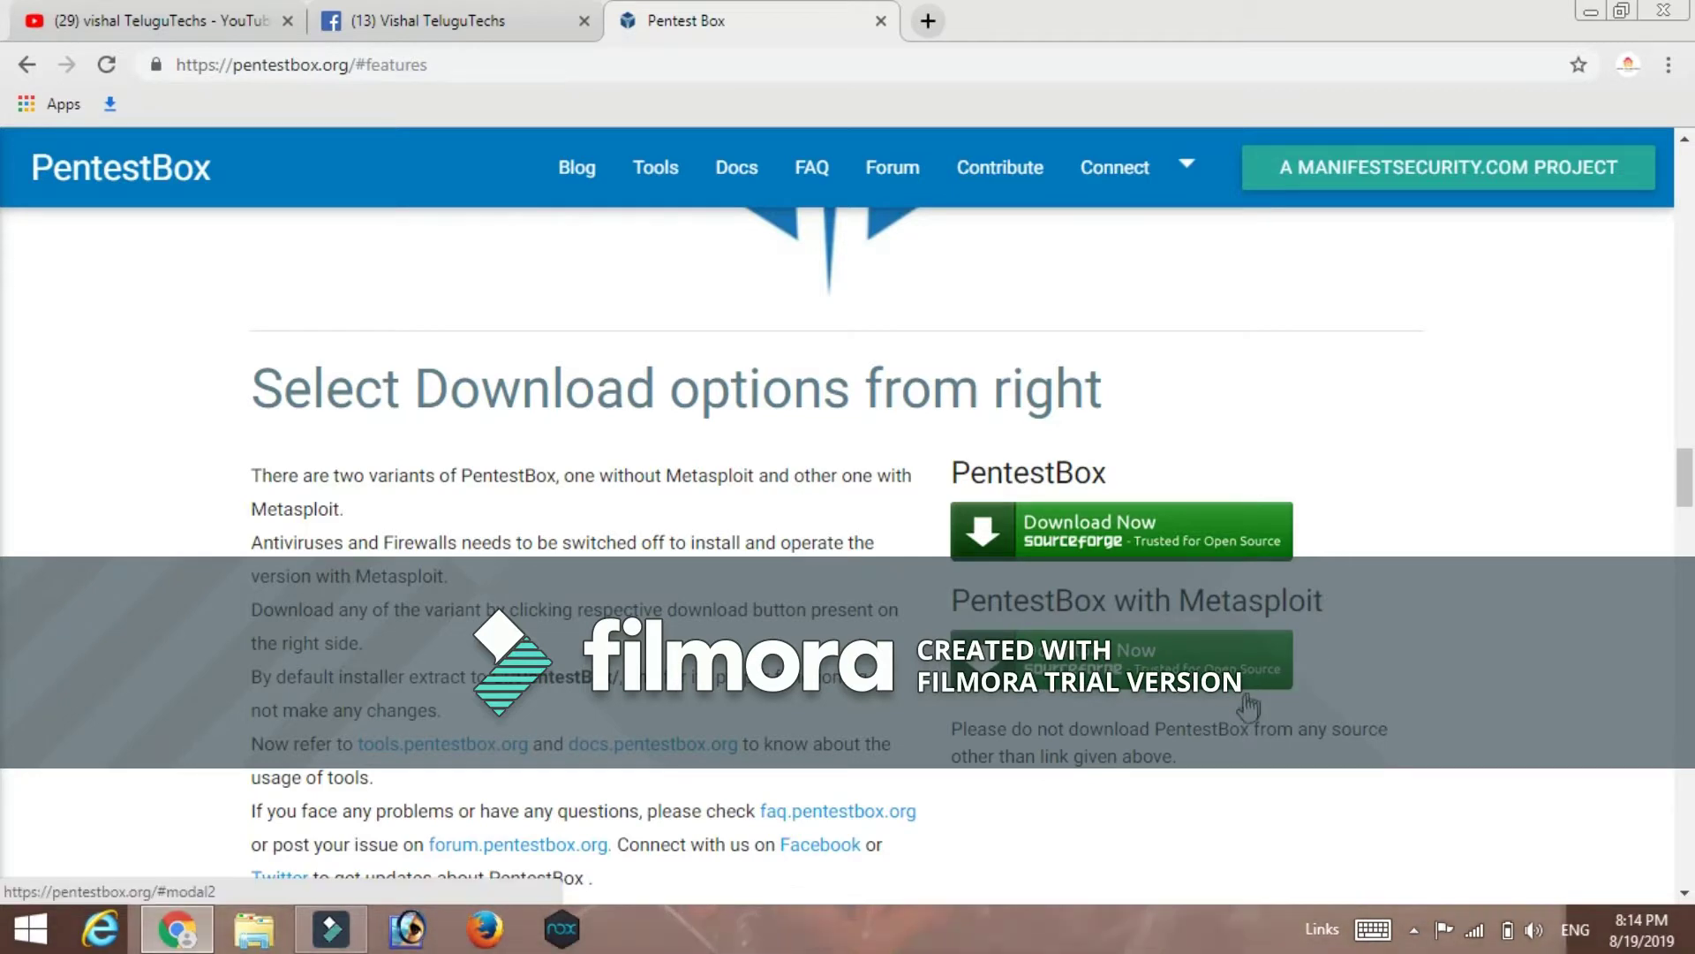
scroll(1357, 675, "up", 3)
scroll(1386, 643, "up", 2)
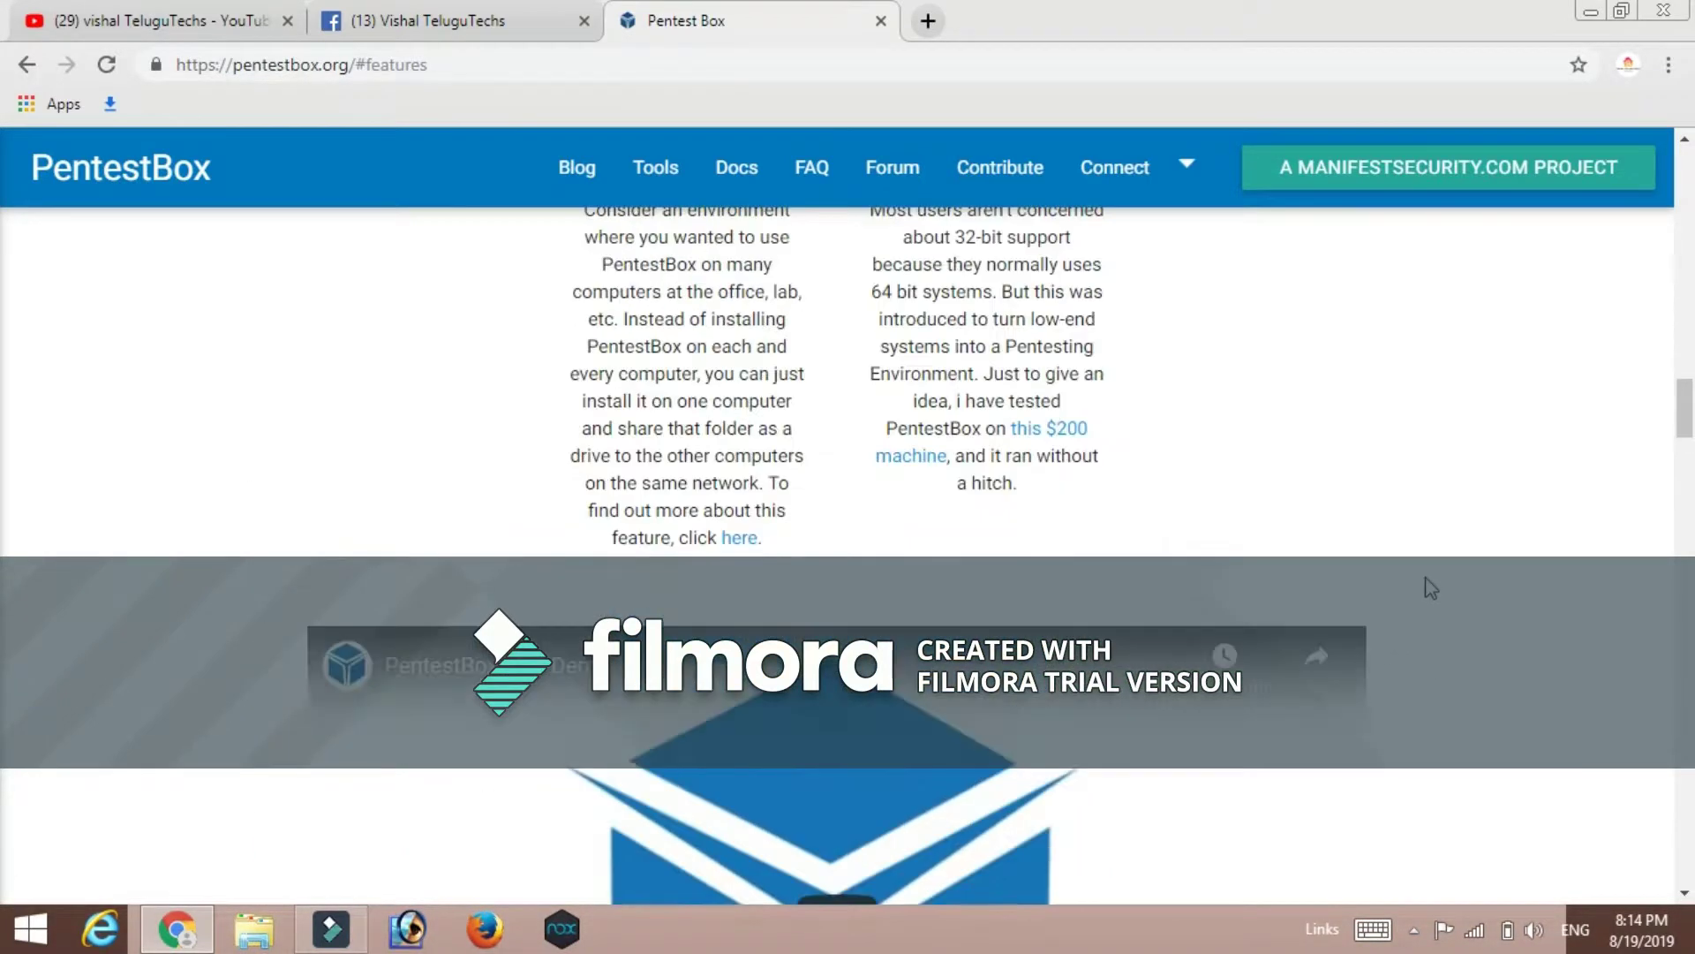
scroll(1425, 587, "up", 3)
scroll(1419, 579, "up", 5)
scroll(1422, 585, "up", 5)
scroll(1423, 587, "up", 1)
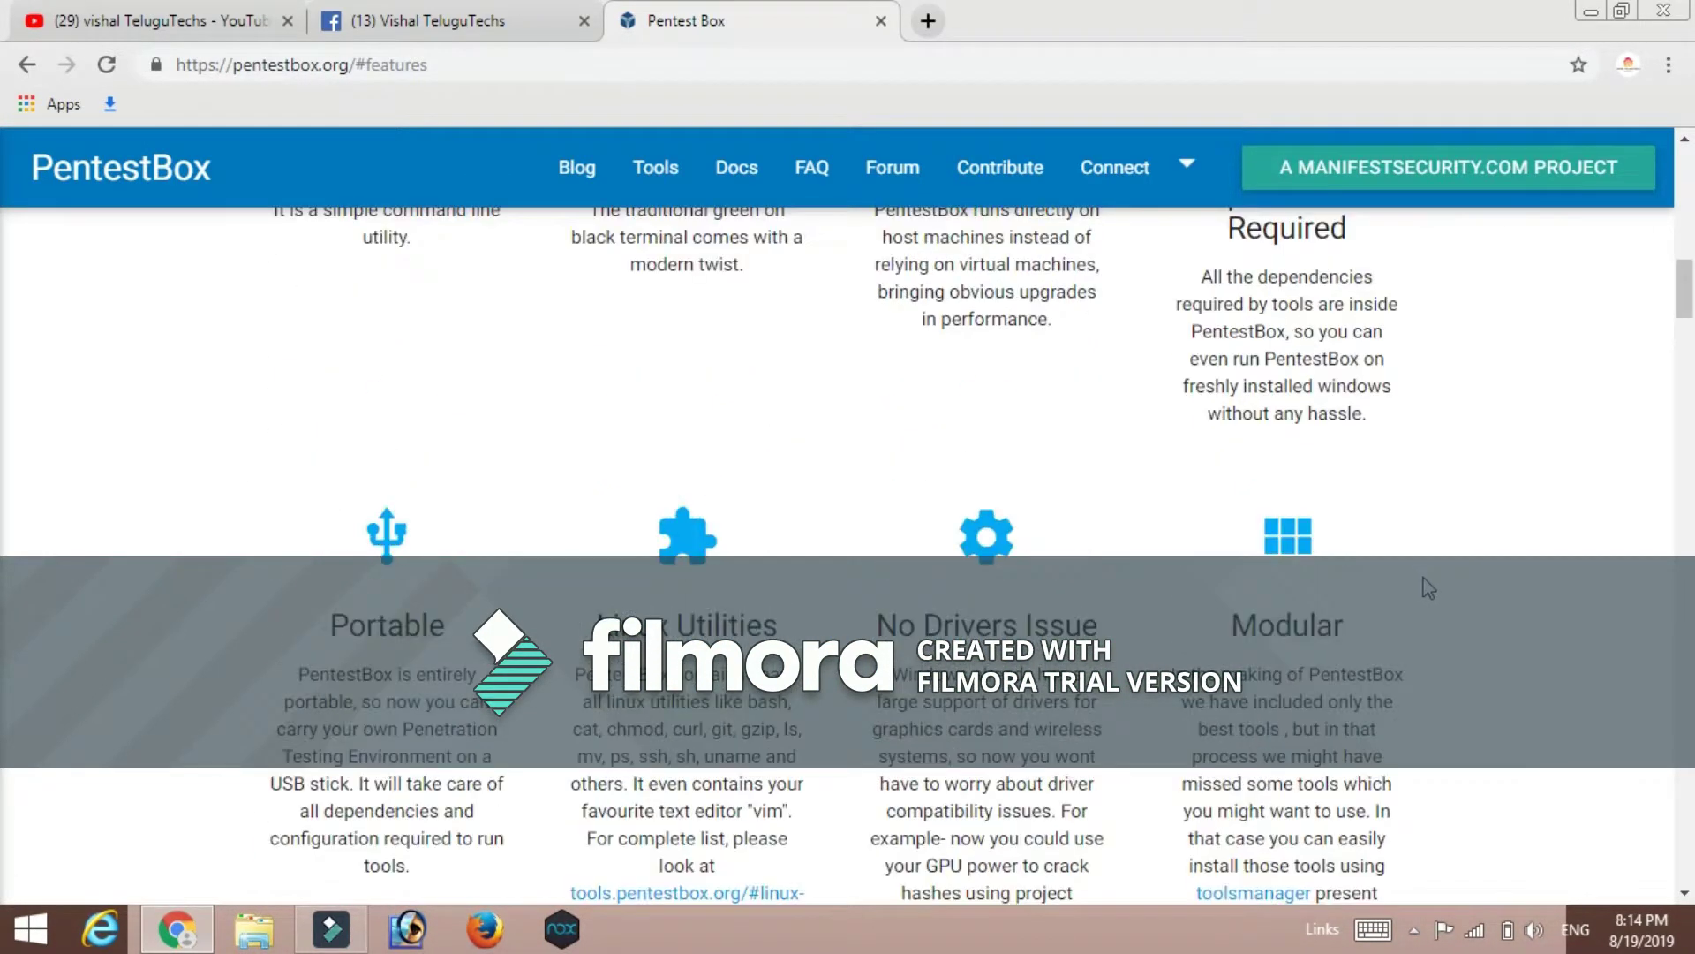
double_click(1423, 591)
scroll(1431, 596, "up", 2)
left_click(1443, 607)
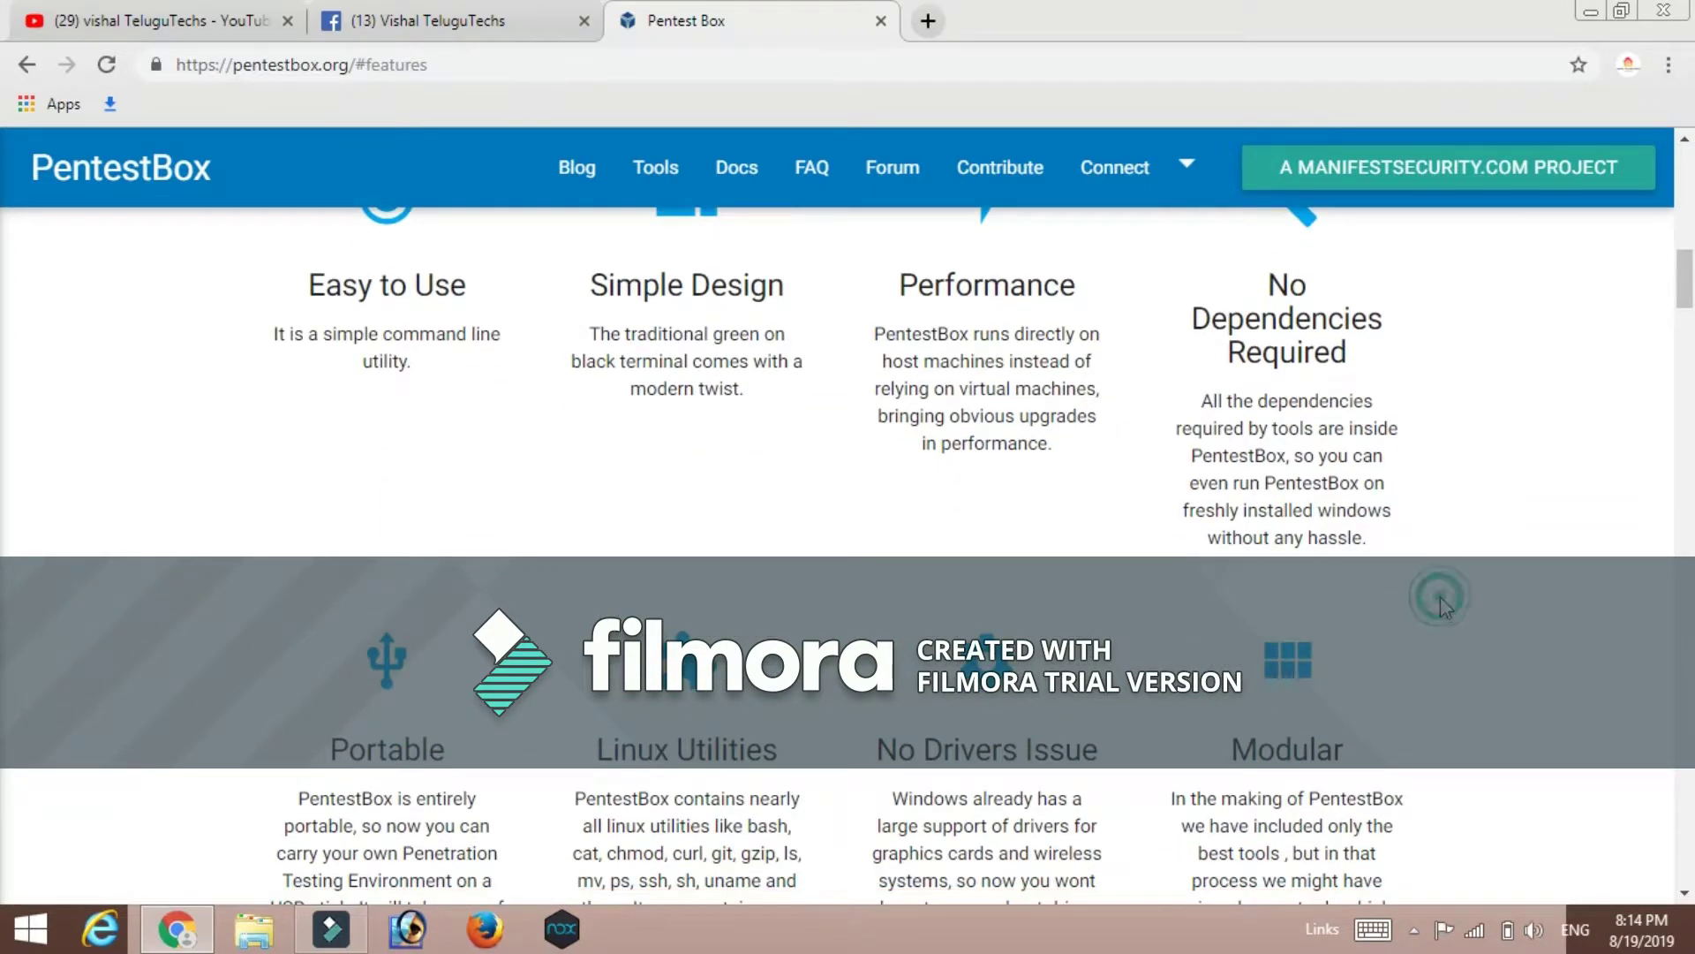
scroll(1442, 599, "up", 3)
scroll(1442, 599, "up", 2)
scroll(1441, 599, "up", 1)
scroll(1443, 600, "up", 1)
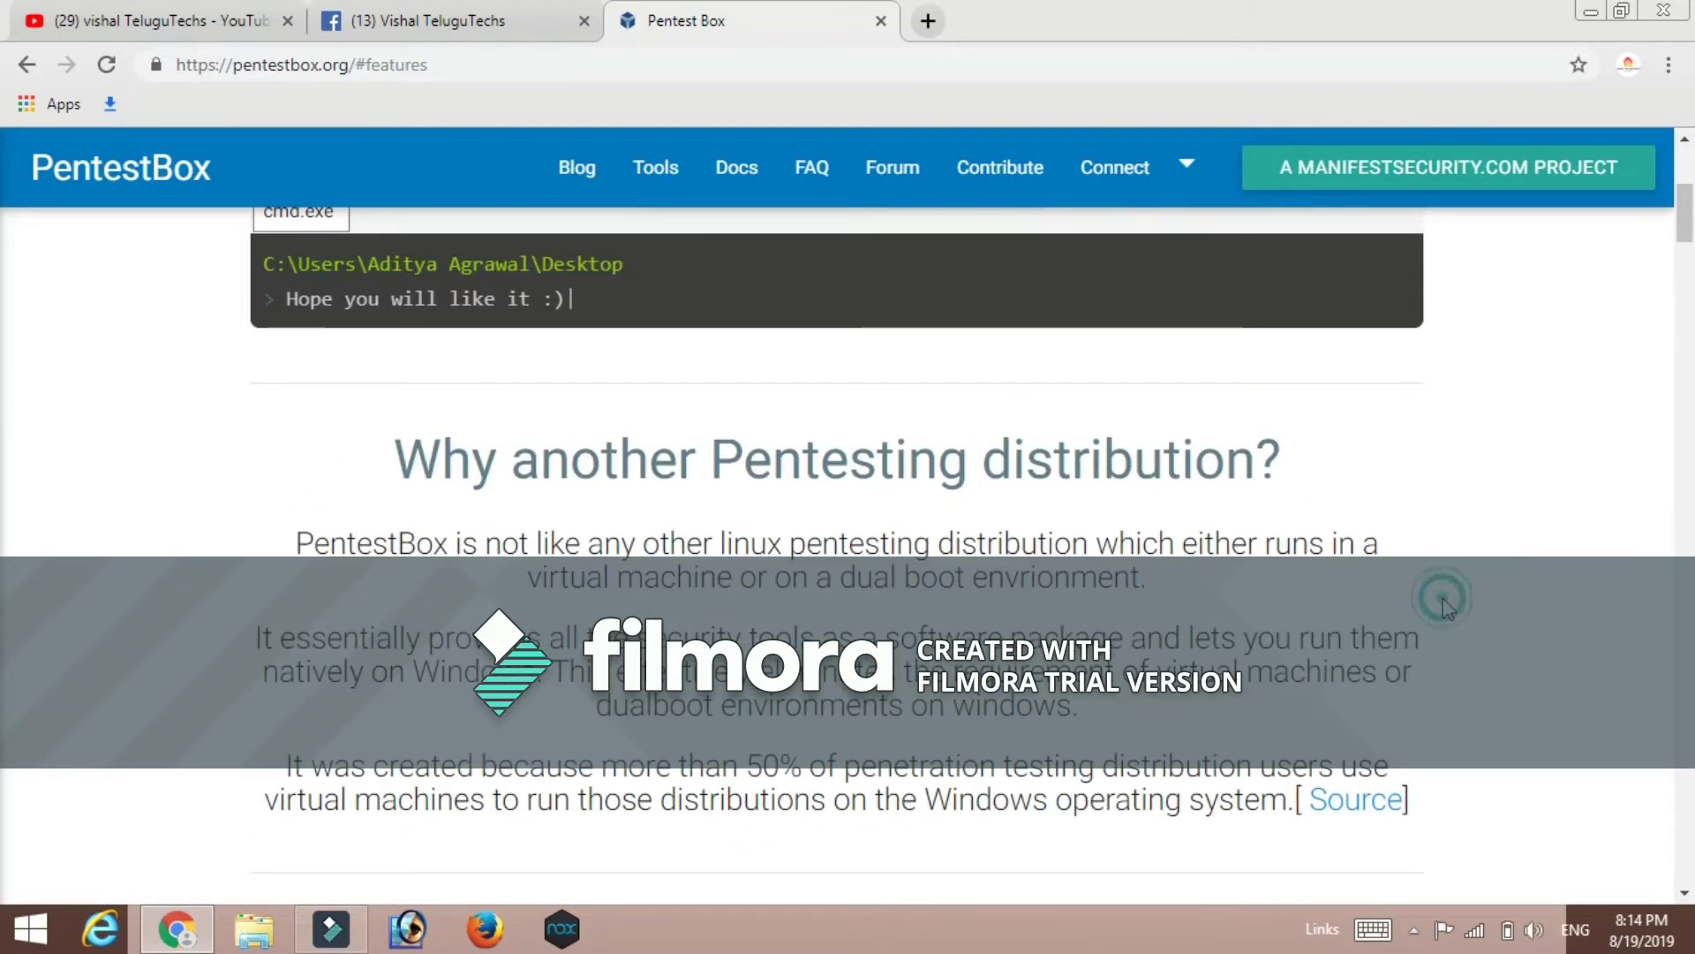
scroll(1442, 598, "up", 2)
scroll(1443, 597, "up", 1)
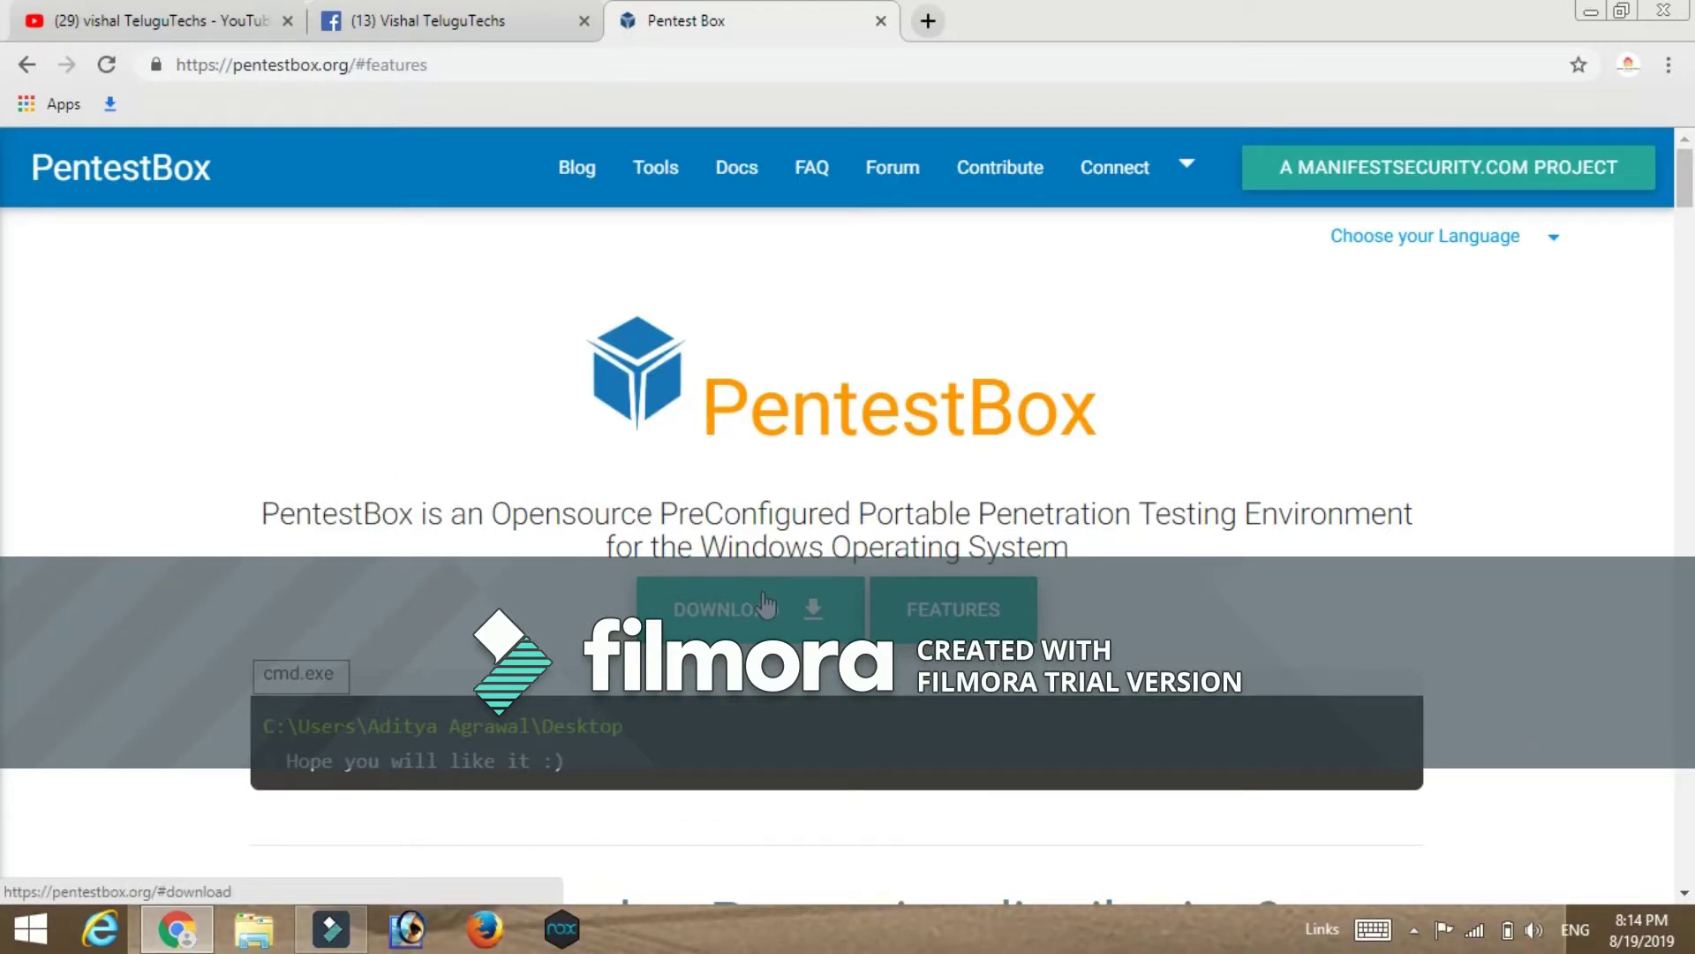
left_click(792, 637)
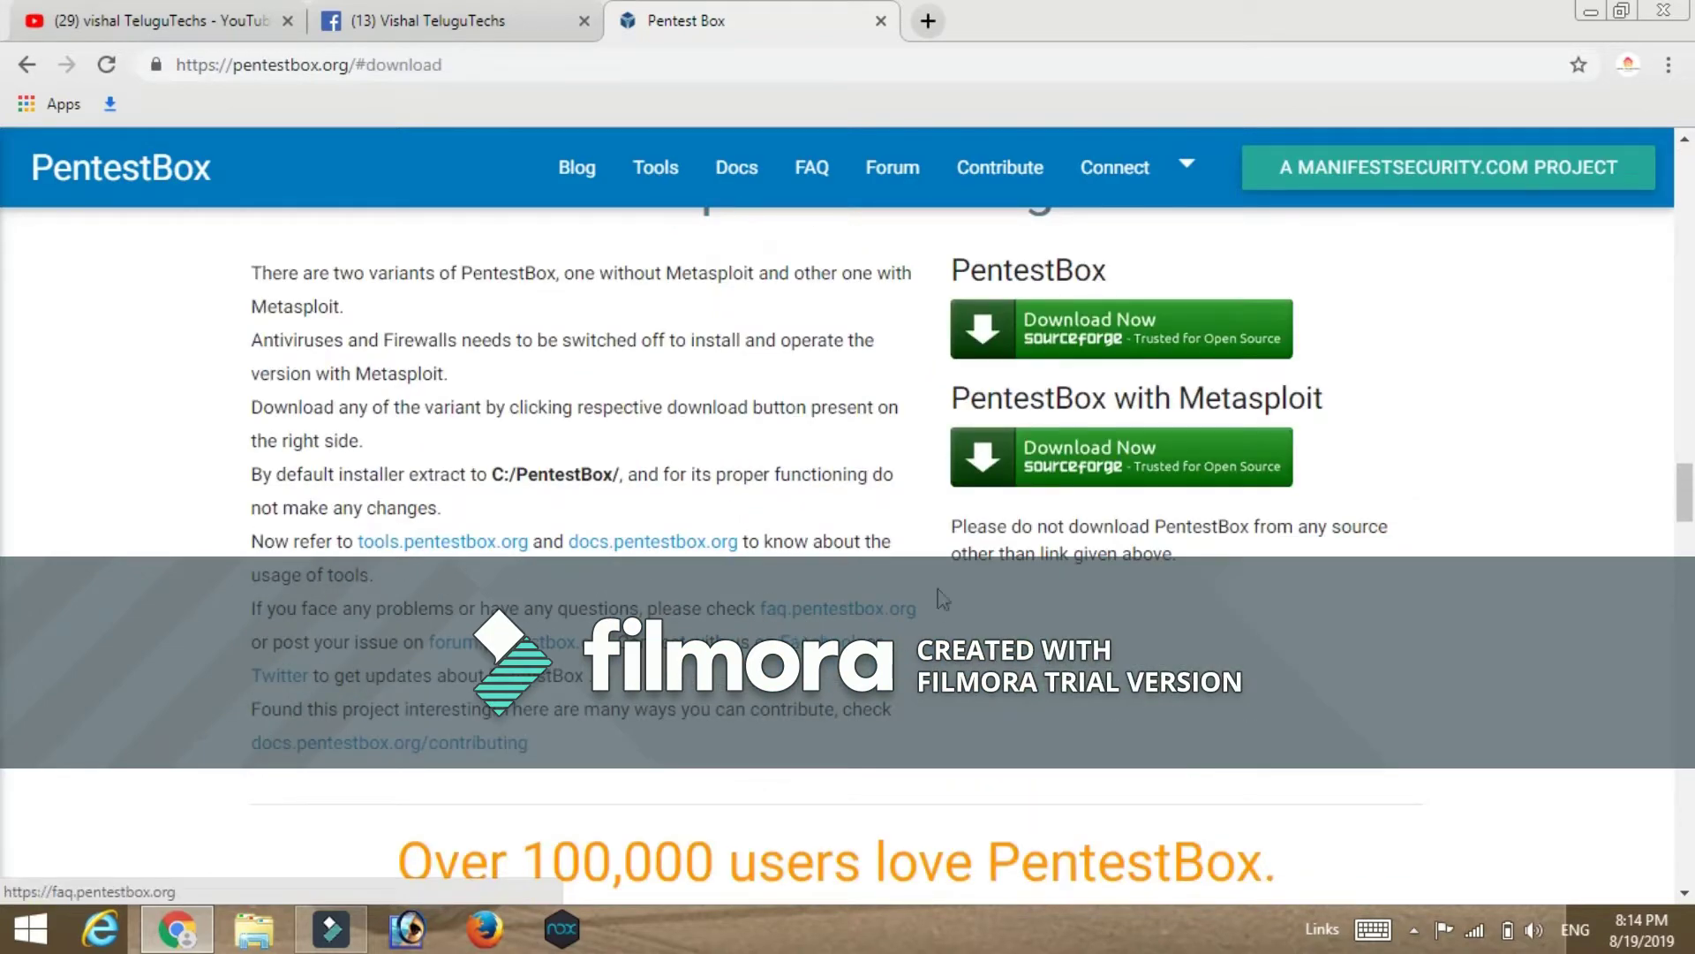
scroll(1267, 689, "up", 3)
scroll(1268, 688, "up", 5)
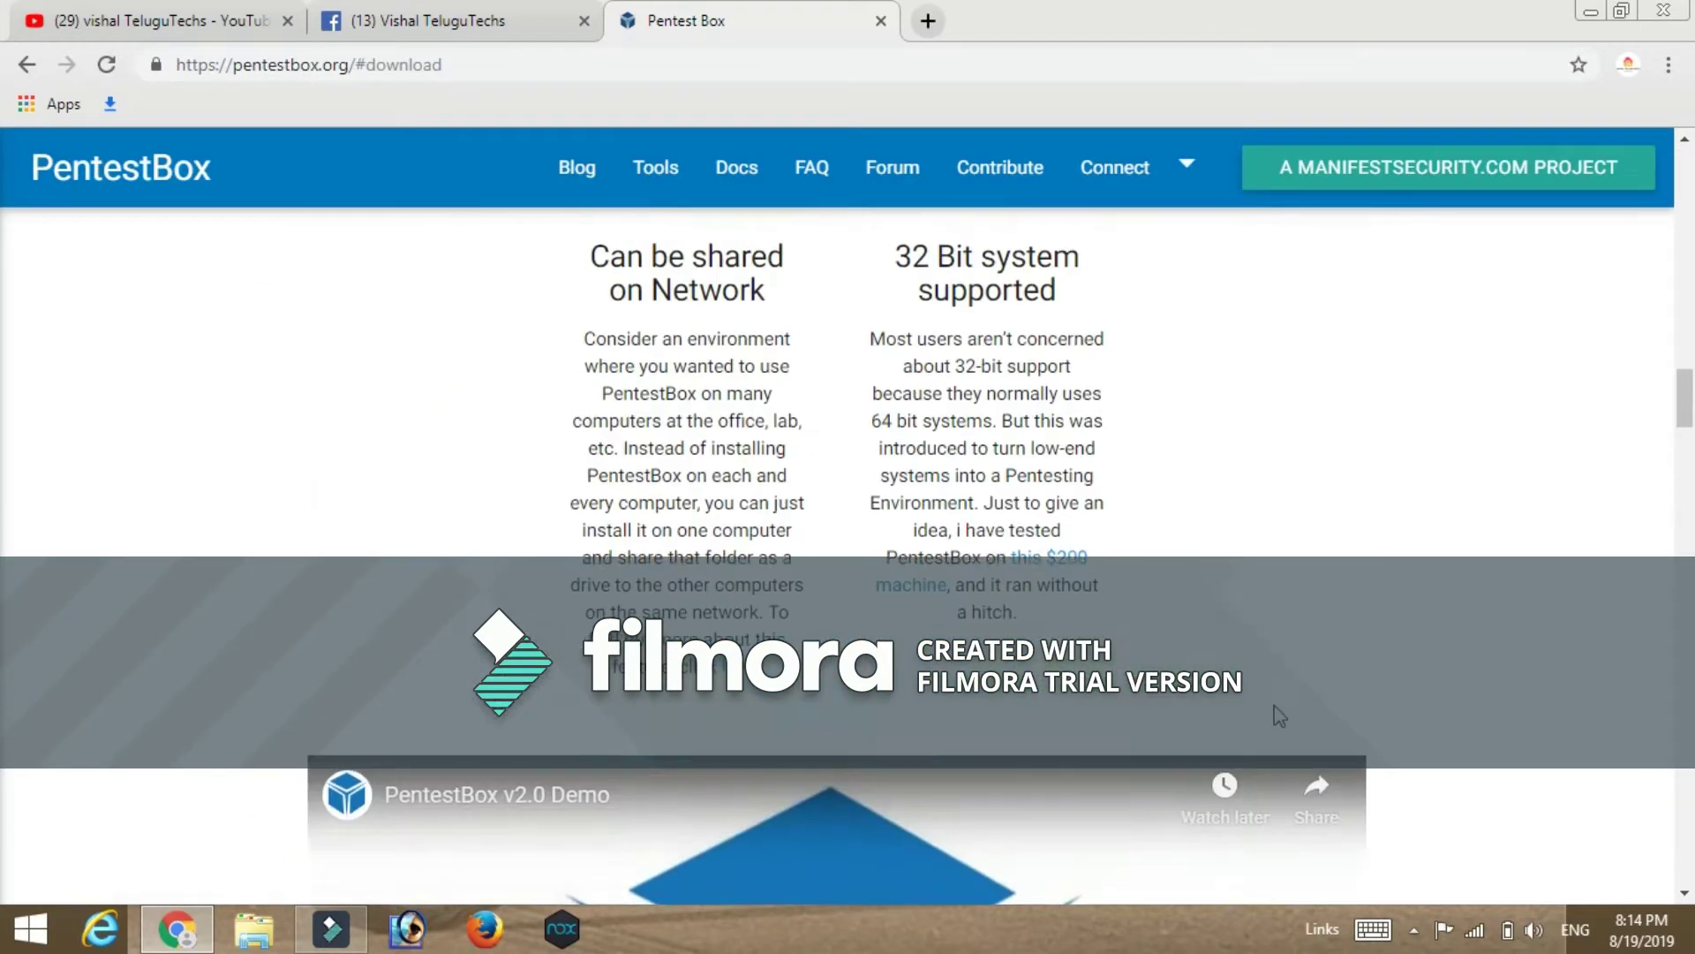
scroll(1268, 688, "up", 3)
scroll(1268, 689, "up", 4)
scroll(1267, 689, "up", 5)
scroll(1268, 690, "up", 1)
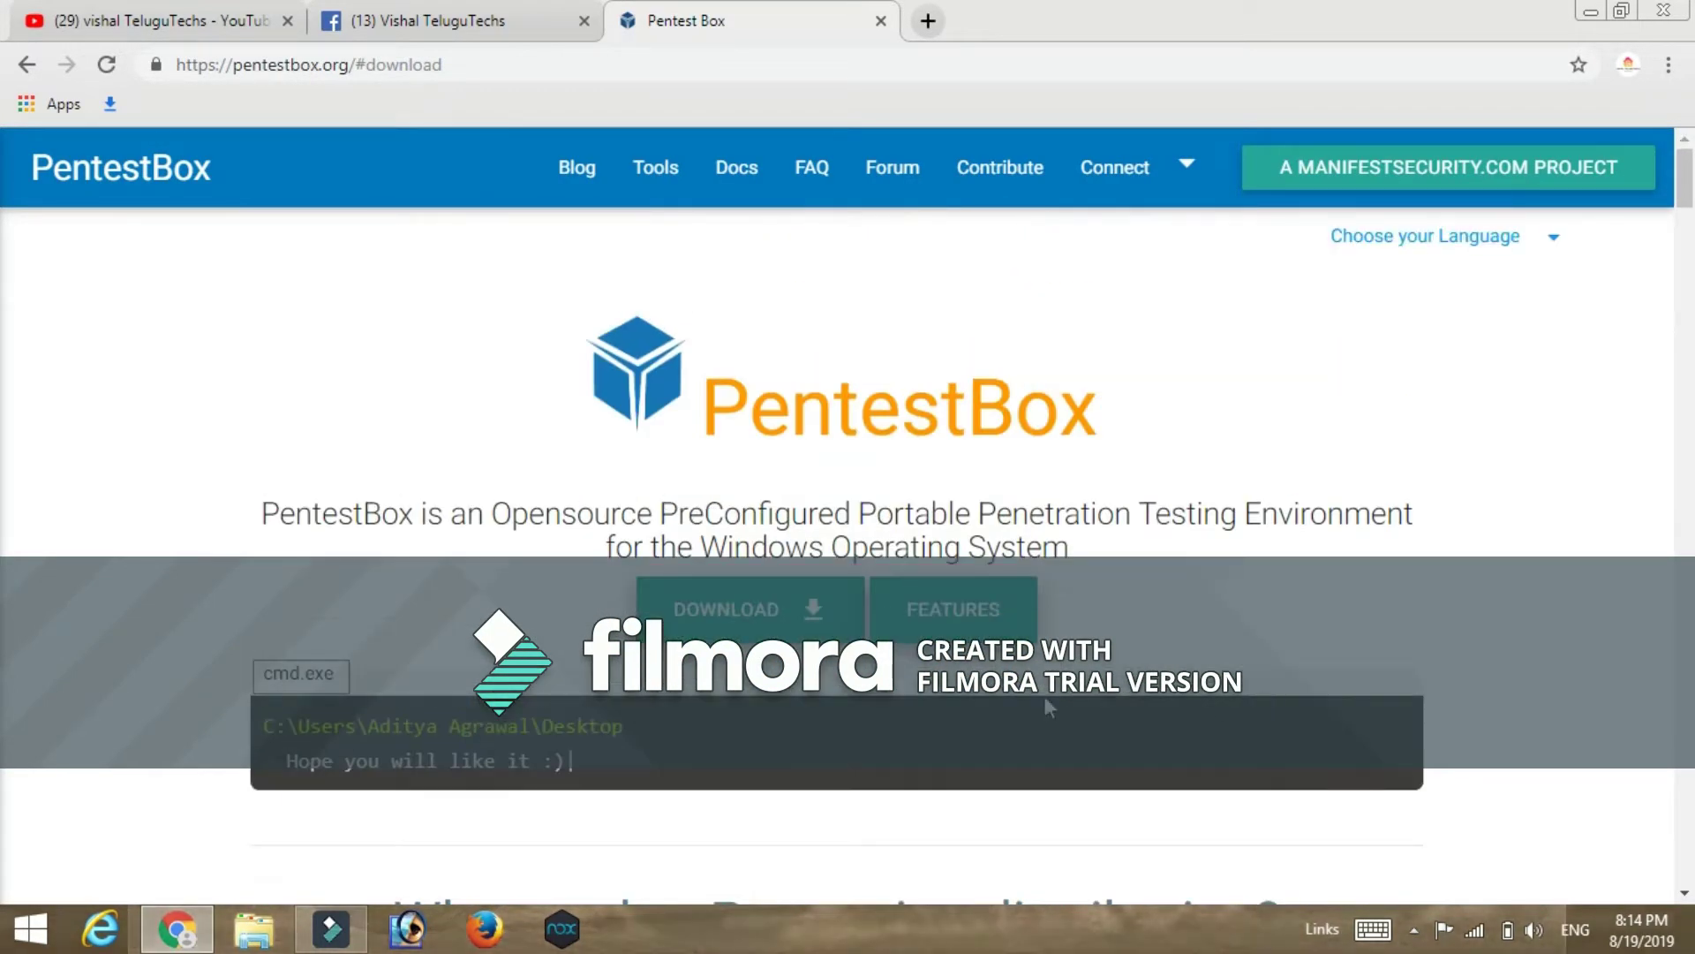
left_click(777, 613)
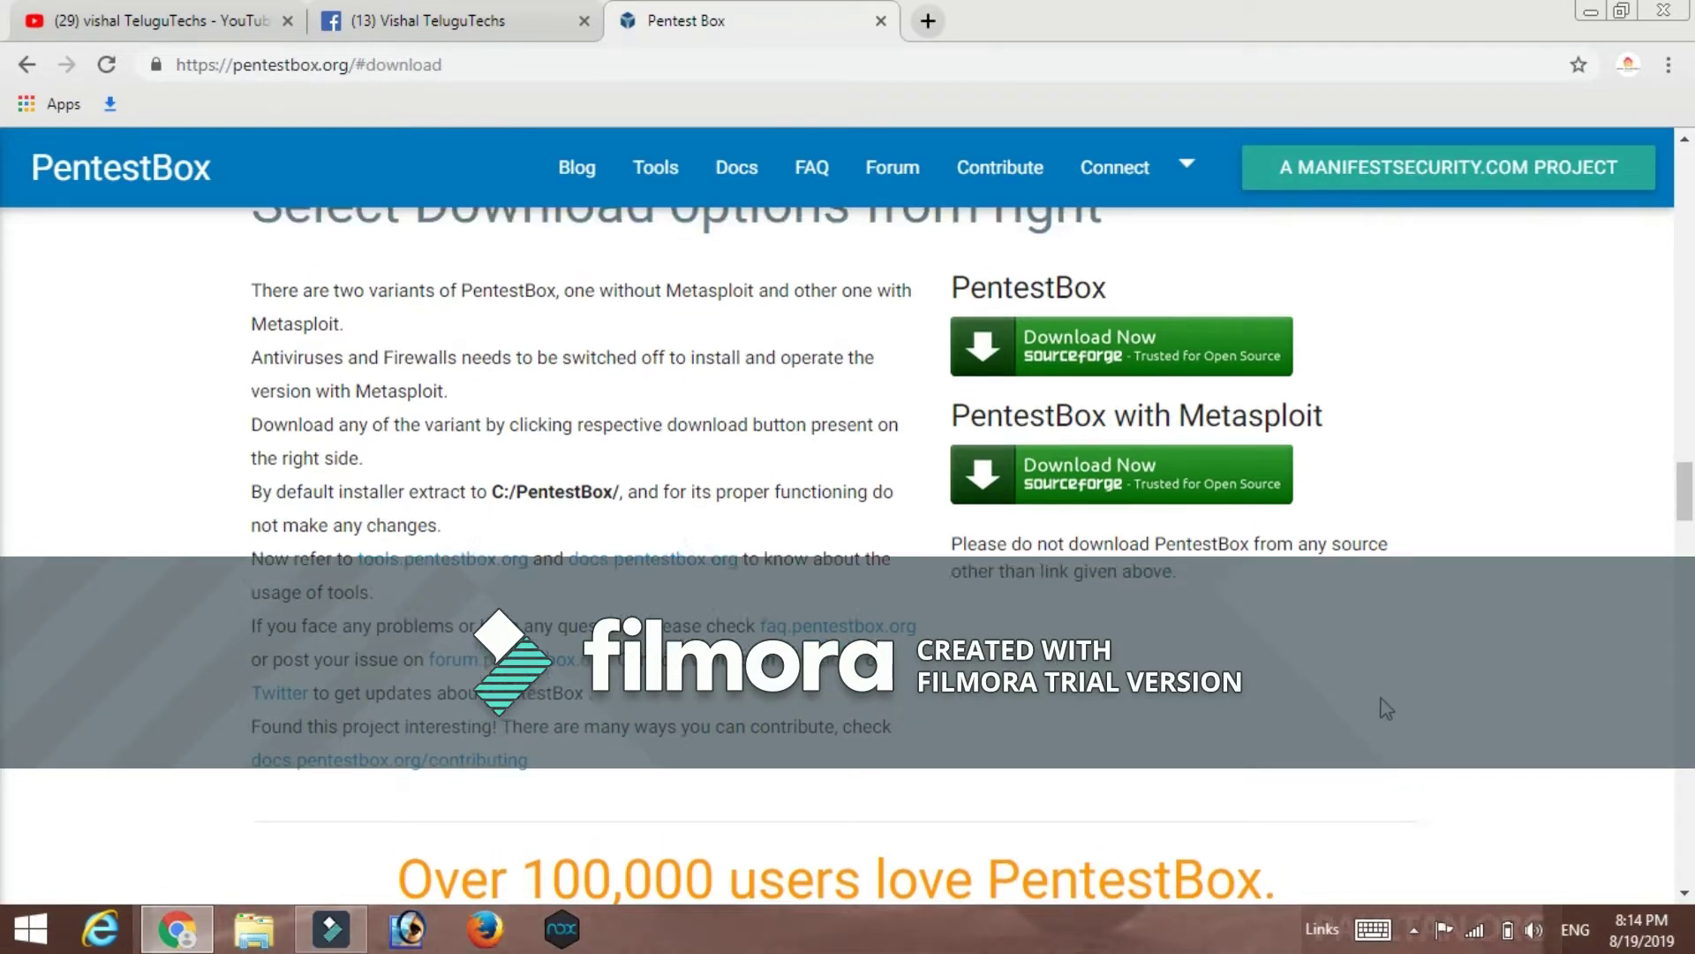
scroll(1385, 704, "up", 4)
scroll(1385, 704, "down", 3)
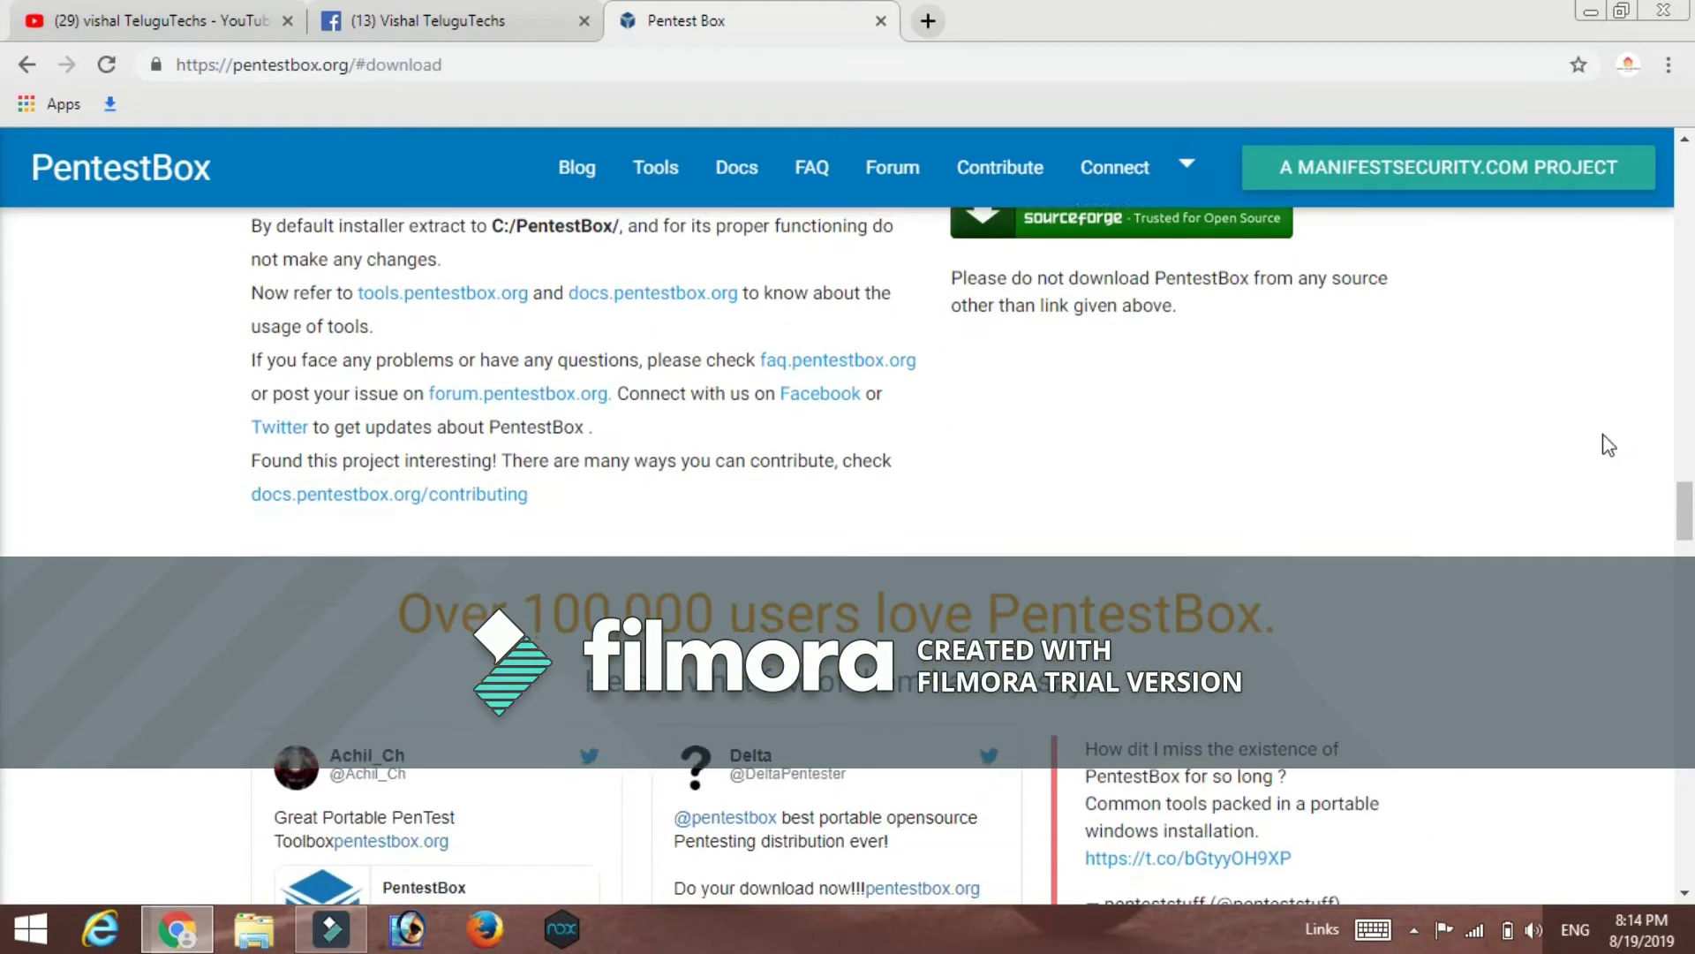
scroll(1228, 598, "up", 4)
scroll(1476, 690, "up", 3)
scroll(1483, 859, "up", 5)
scroll(1483, 858, "up", 4)
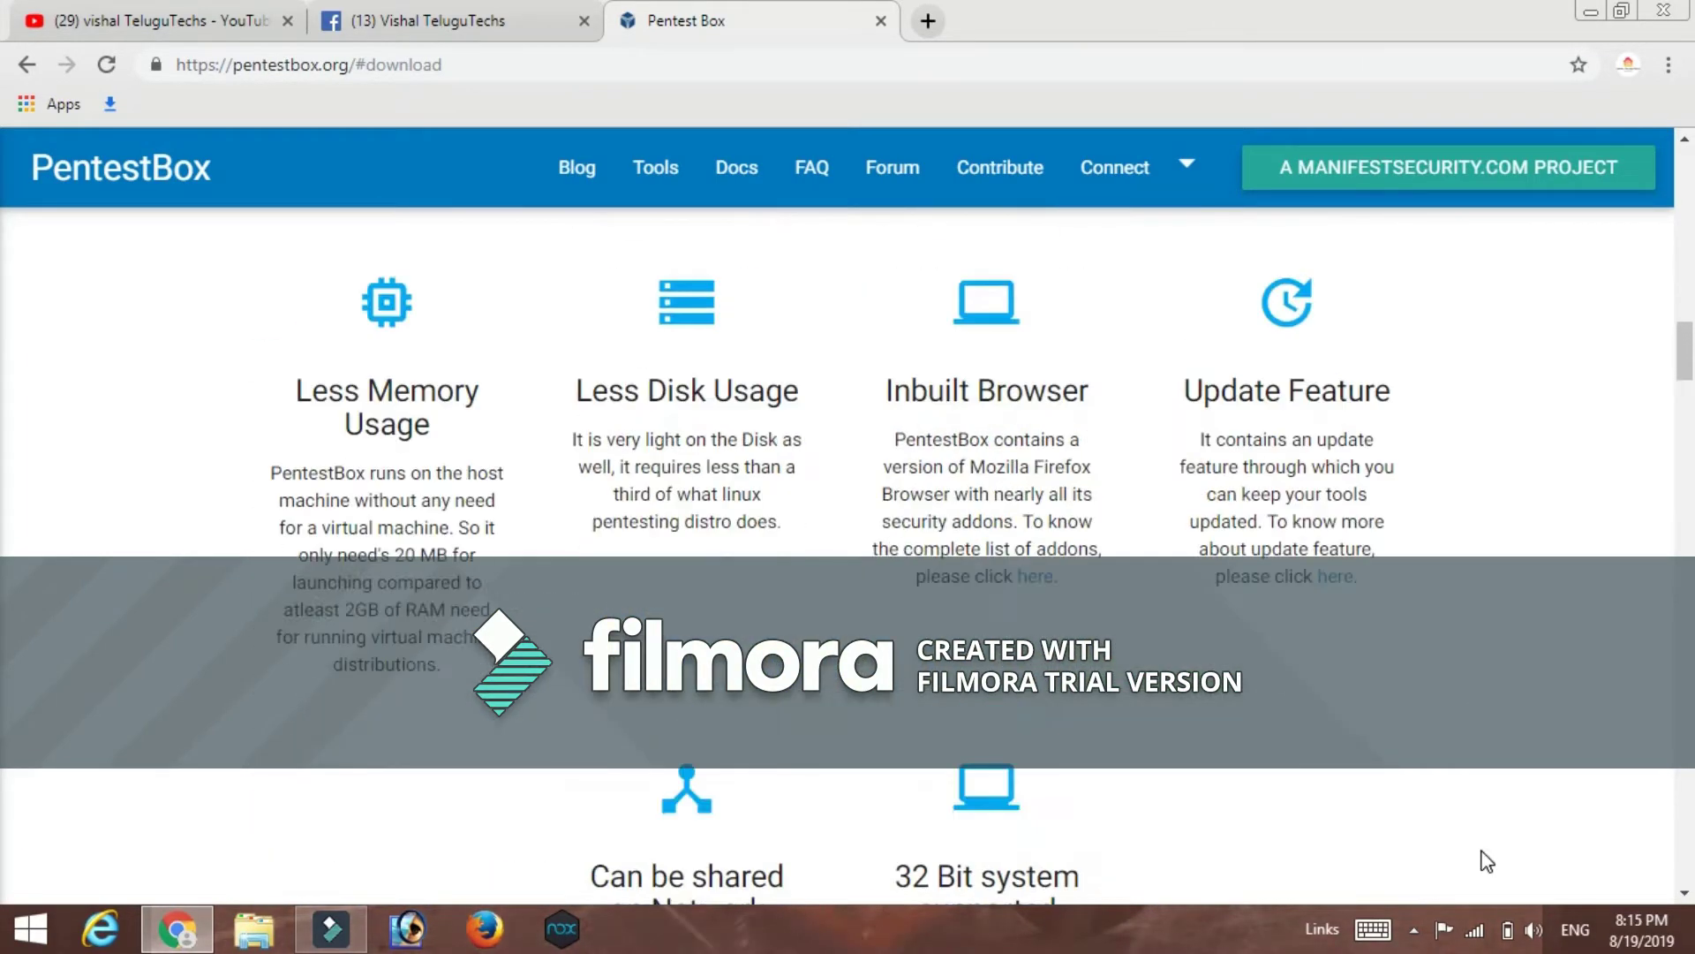
scroll(1491, 858, "up", 4)
scroll(1486, 855, "up", 5)
scroll(1470, 889, "up", 3)
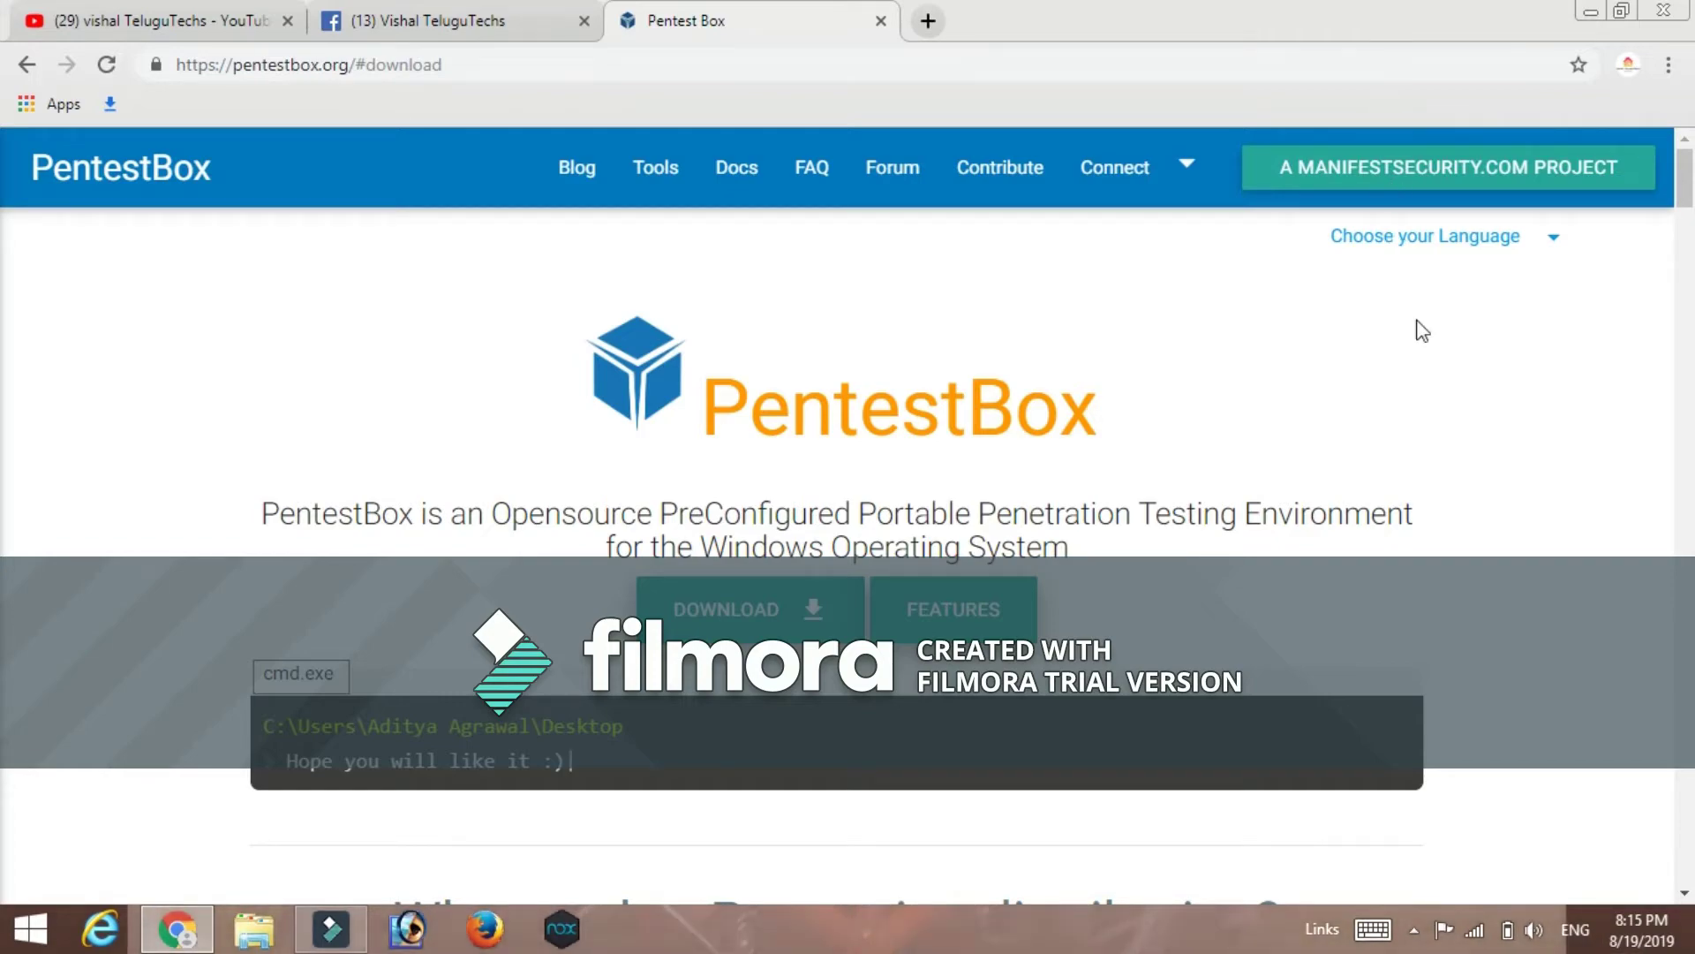
scroll(1522, 458, "down", 1)
scroll(1525, 464, "down", 3)
scroll(1523, 461, "down", 3)
scroll(1511, 457, "down", 5)
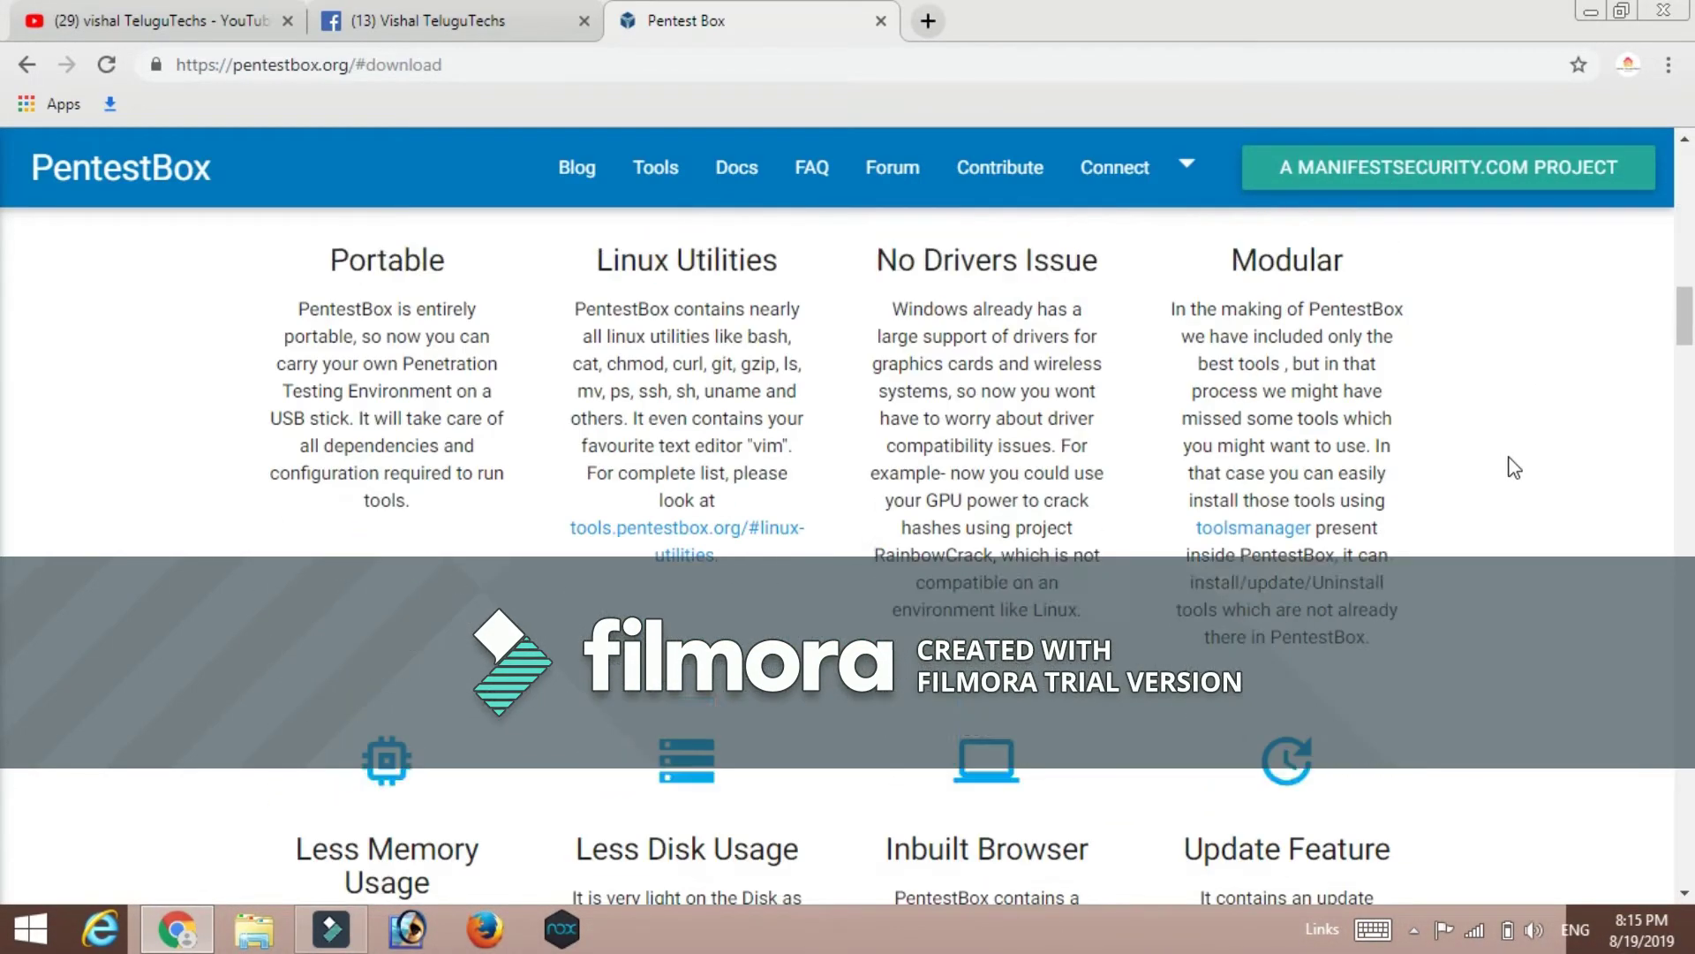
scroll(1509, 457, "down", 4)
scroll(1507, 454, "up", 4)
scroll(1507, 464, "up", 4)
scroll(1507, 463, "down", 1)
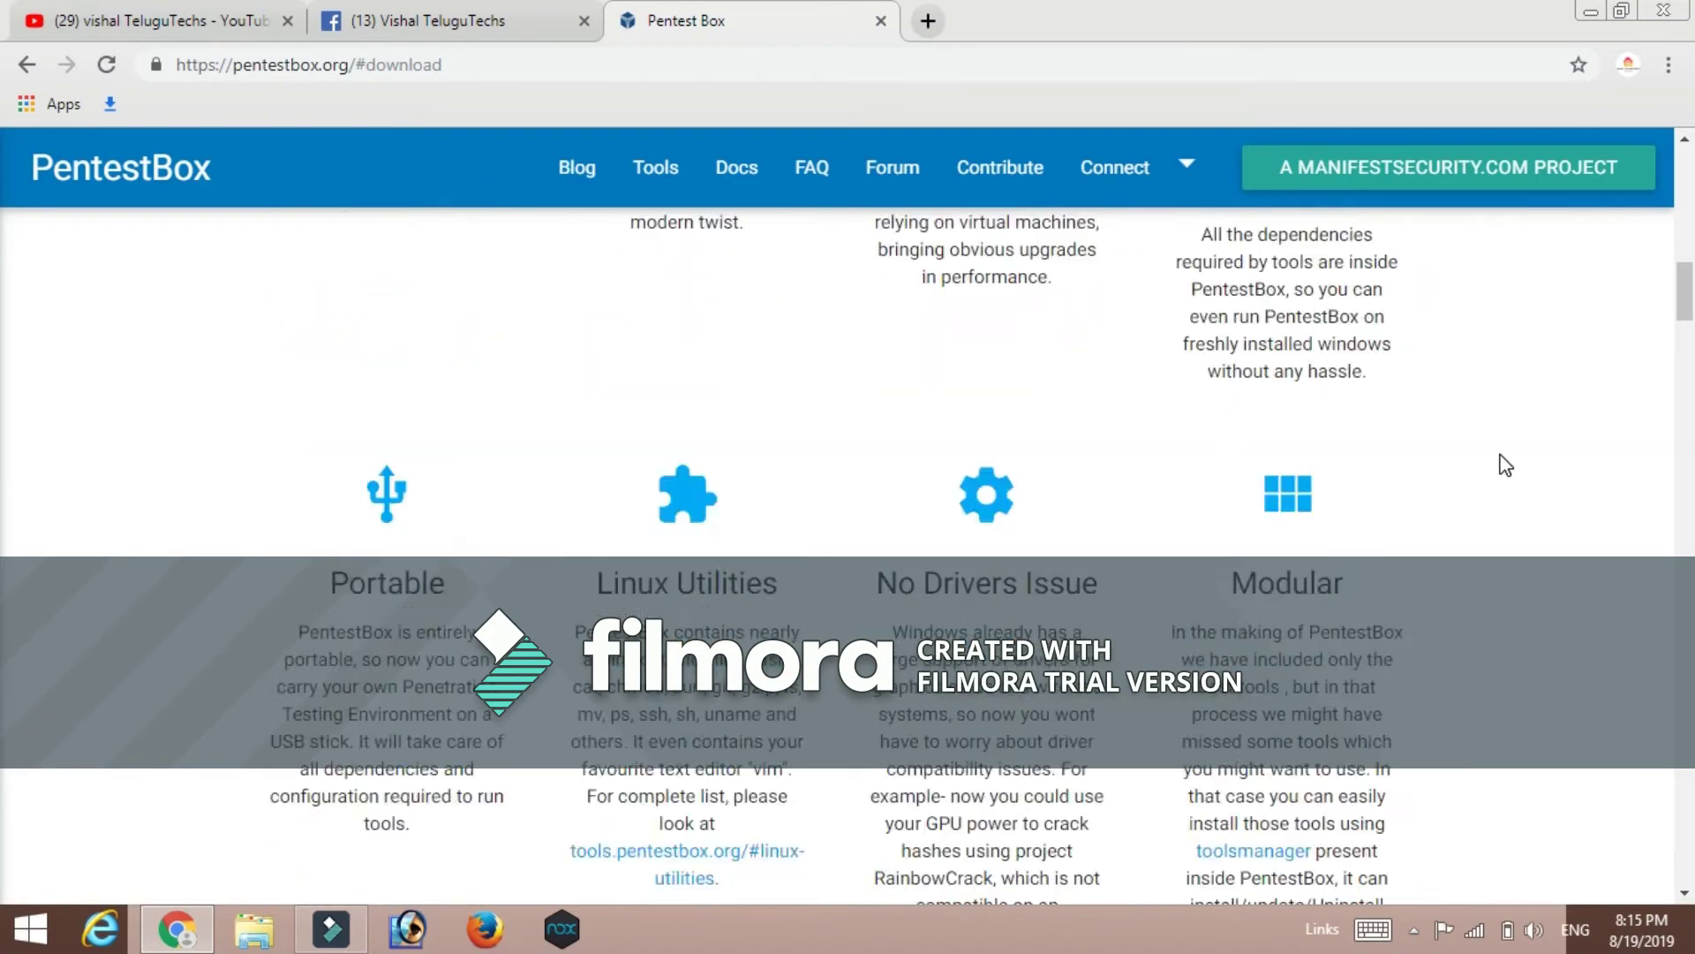
scroll(1506, 465, "up", 1)
scroll(1505, 465, "down", 2)
scroll(1504, 465, "down", 3)
scroll(1503, 463, "down", 3)
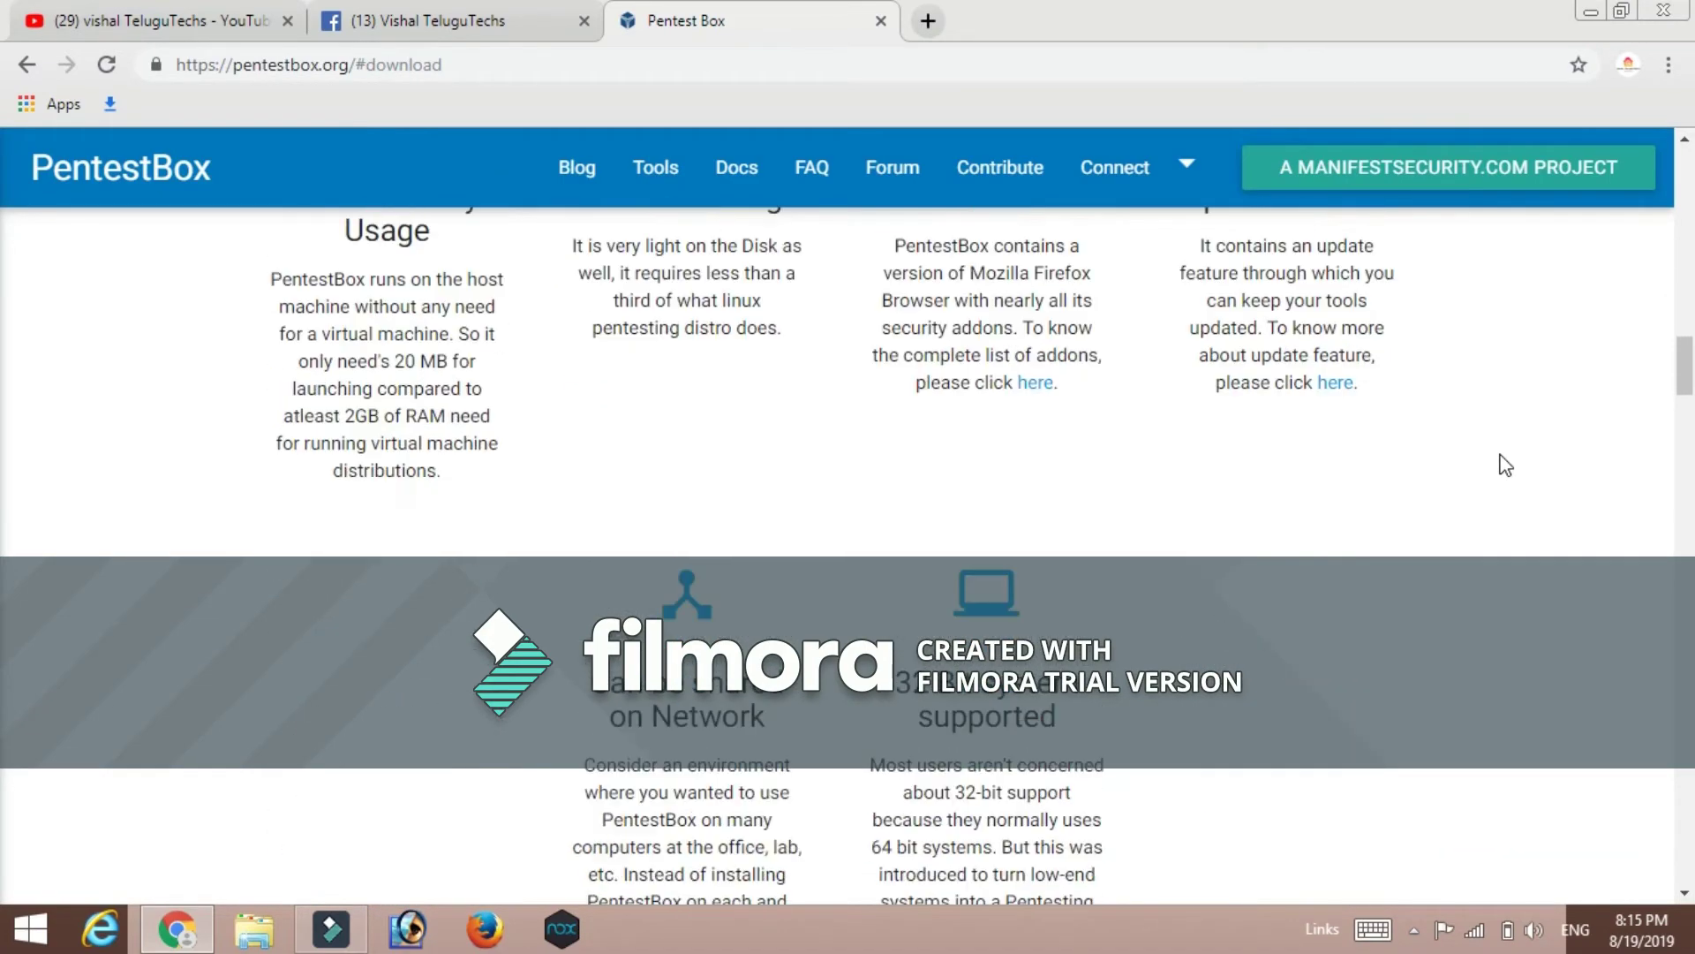
scroll(1502, 464, "down", 3)
scroll(1503, 465, "down", 3)
scroll(1499, 454, "down", 1)
scroll(1499, 455, "down", 5)
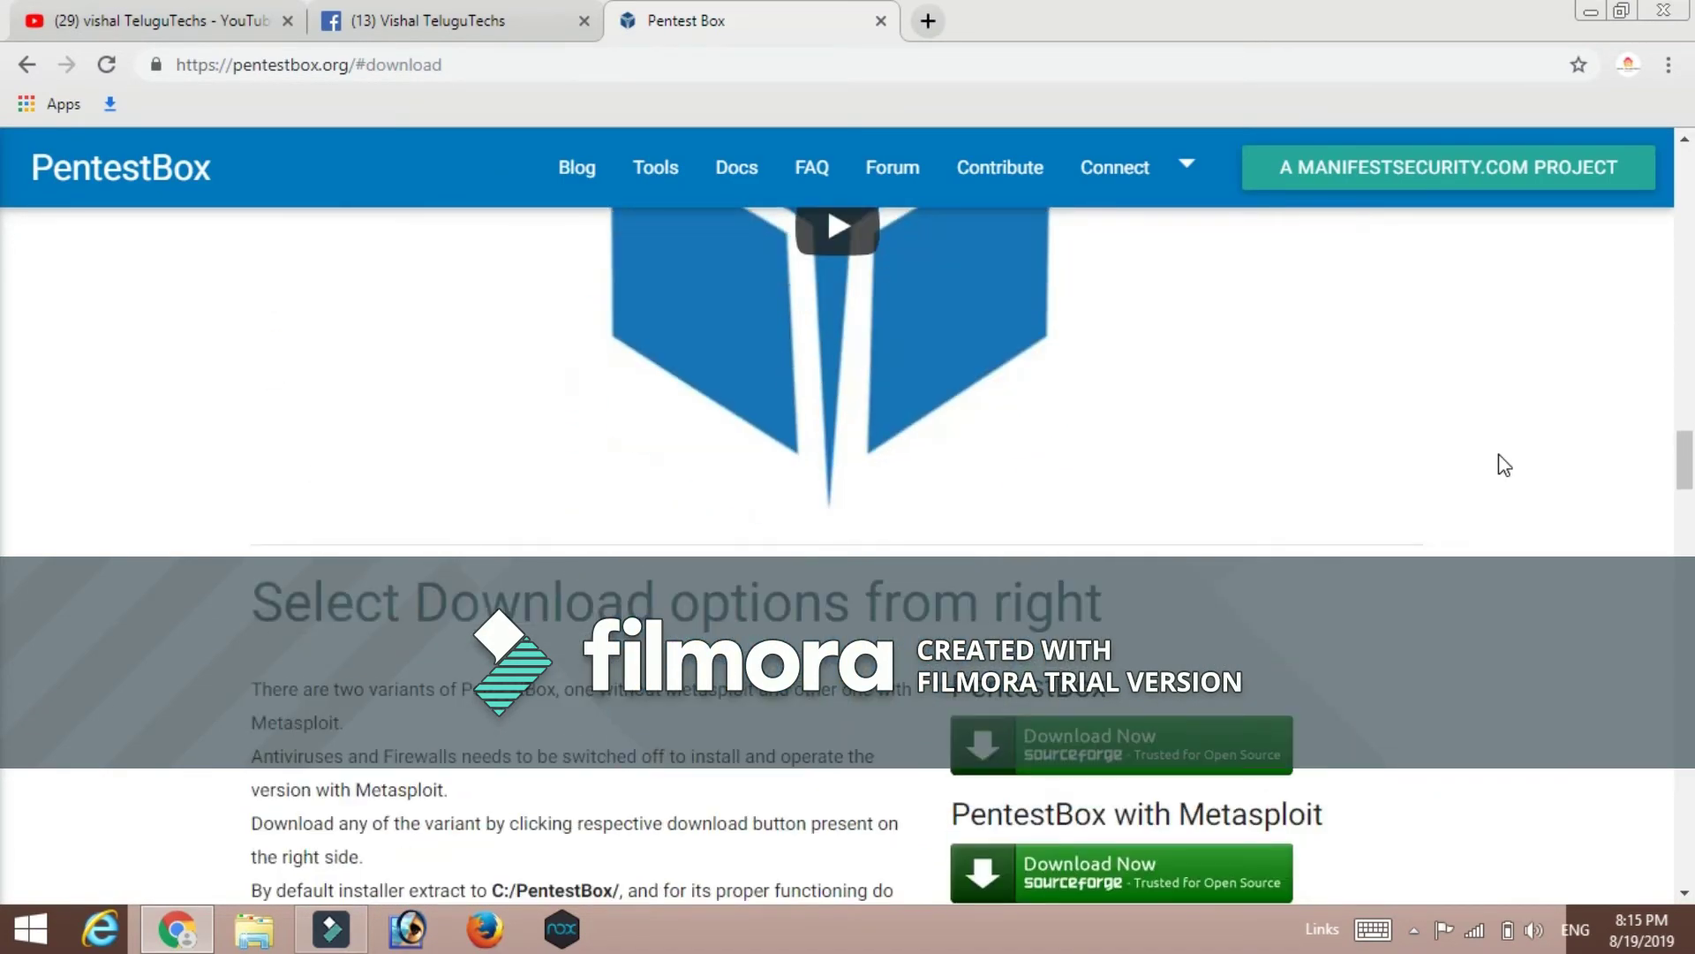
scroll(1500, 455, "up", 1)
scroll(1499, 455, "up", 4)
scroll(1504, 463, "up", 2)
Glance at the YouTube channel tab, then return to the Pentest Box page
left_click(239, 19)
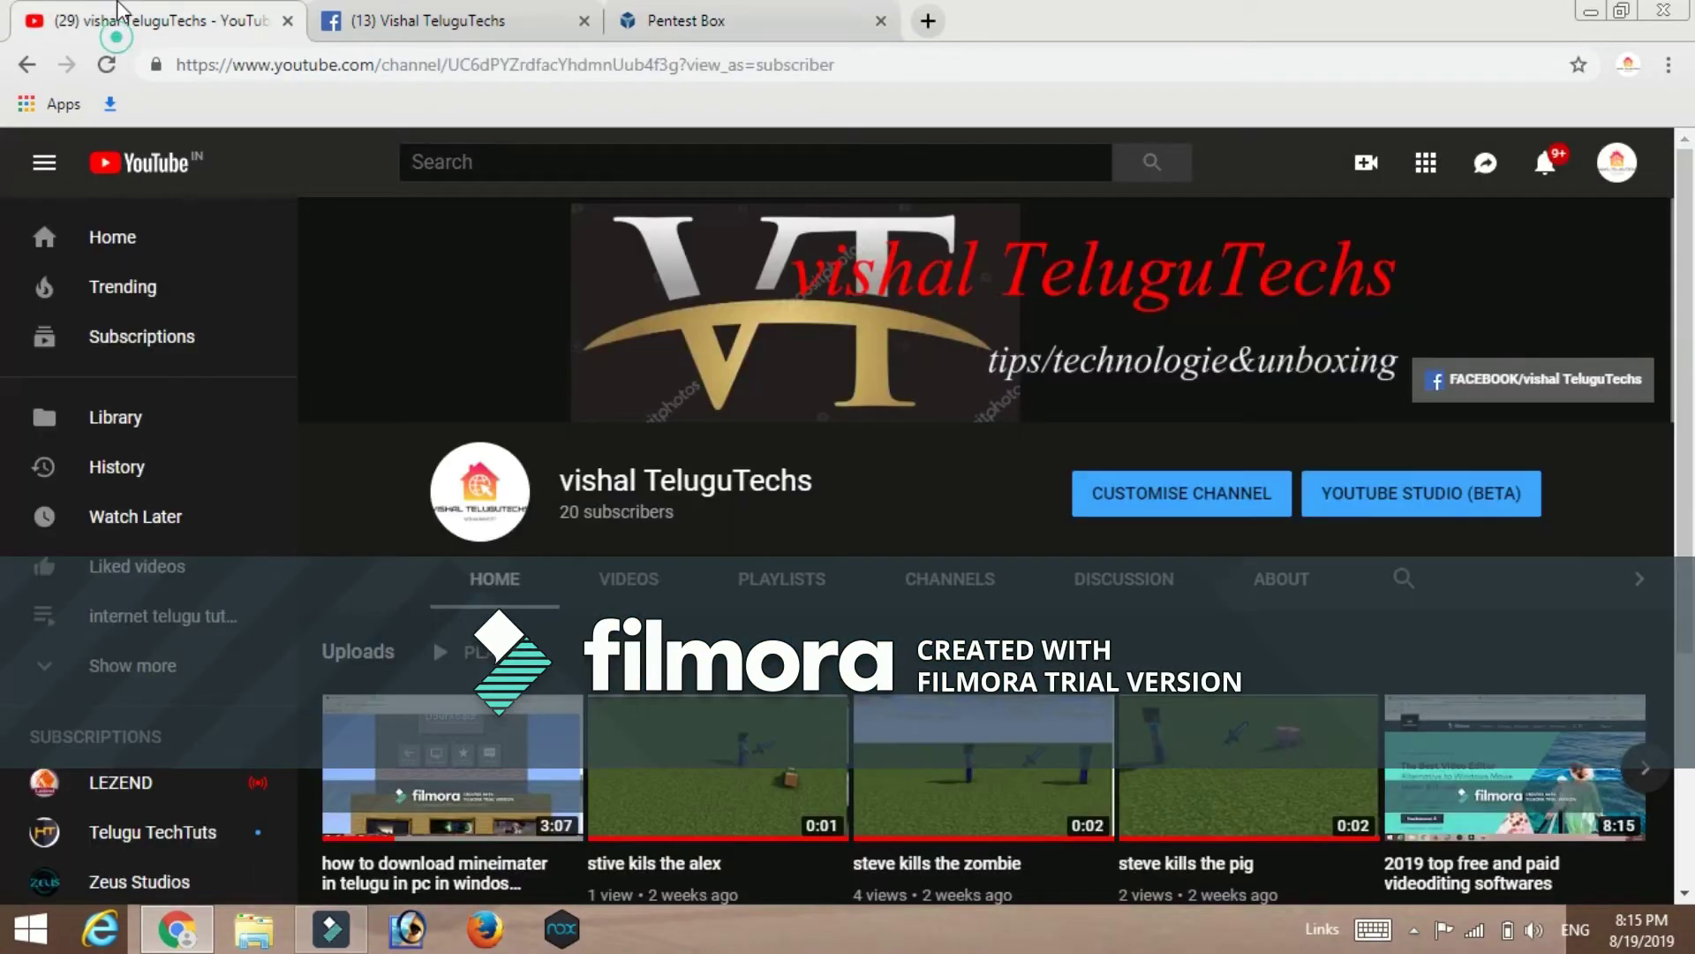
left_click(691, 16)
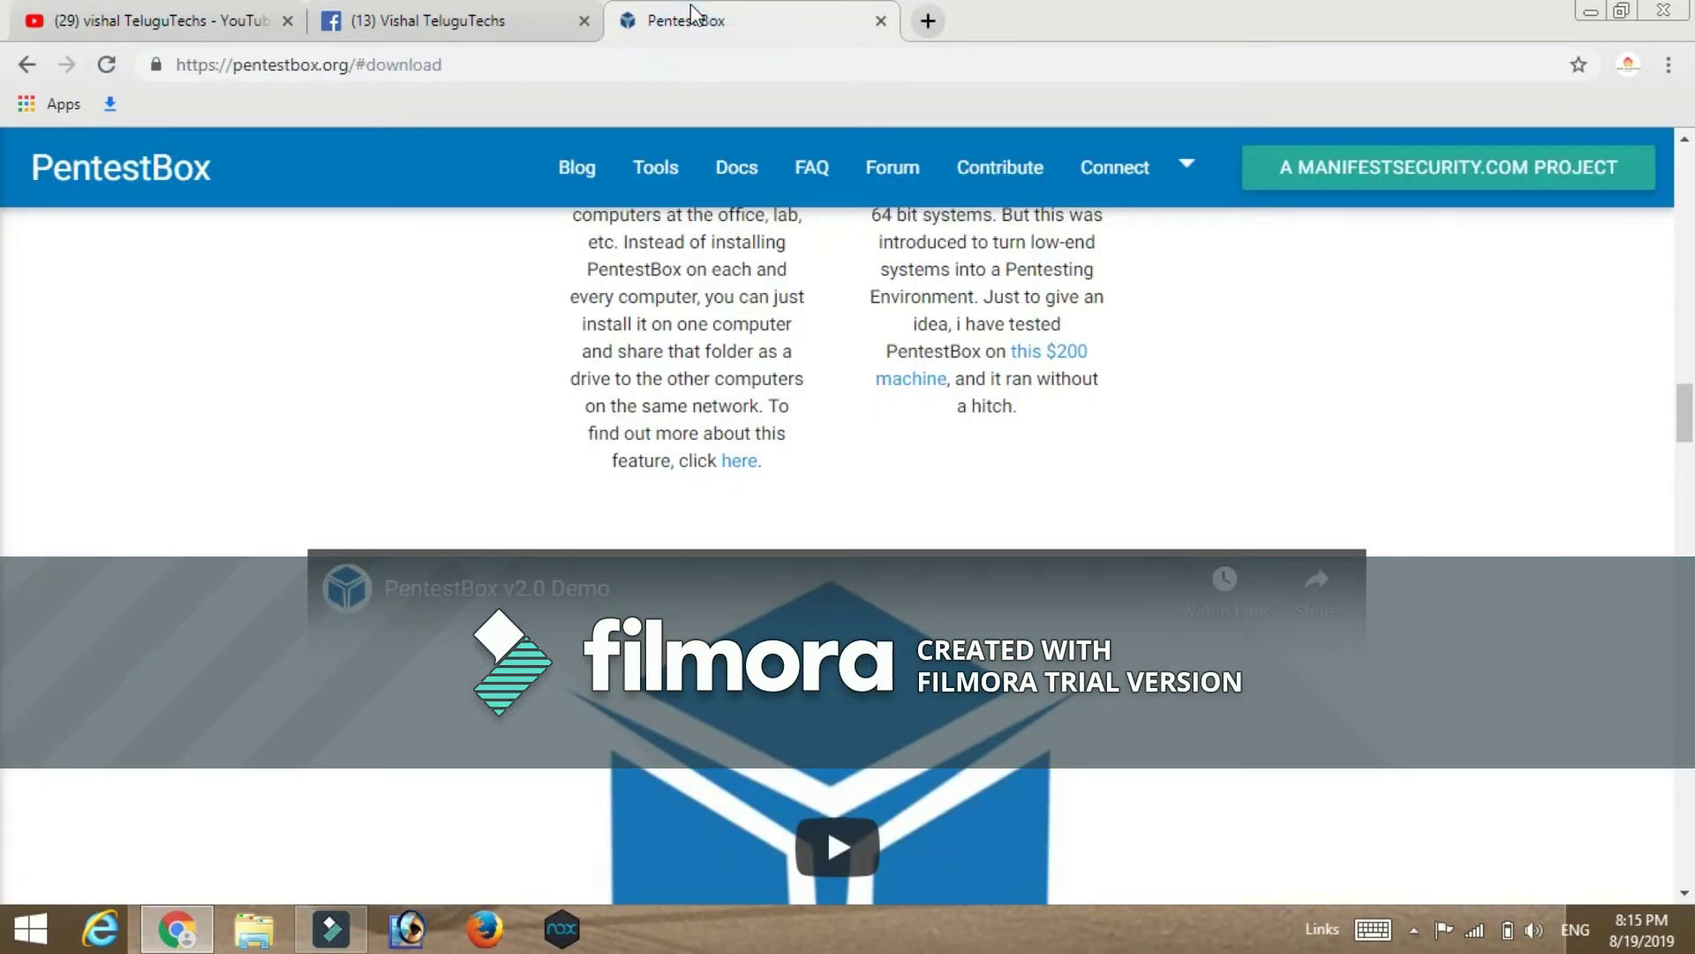
scroll(1606, 298, "down", 3)
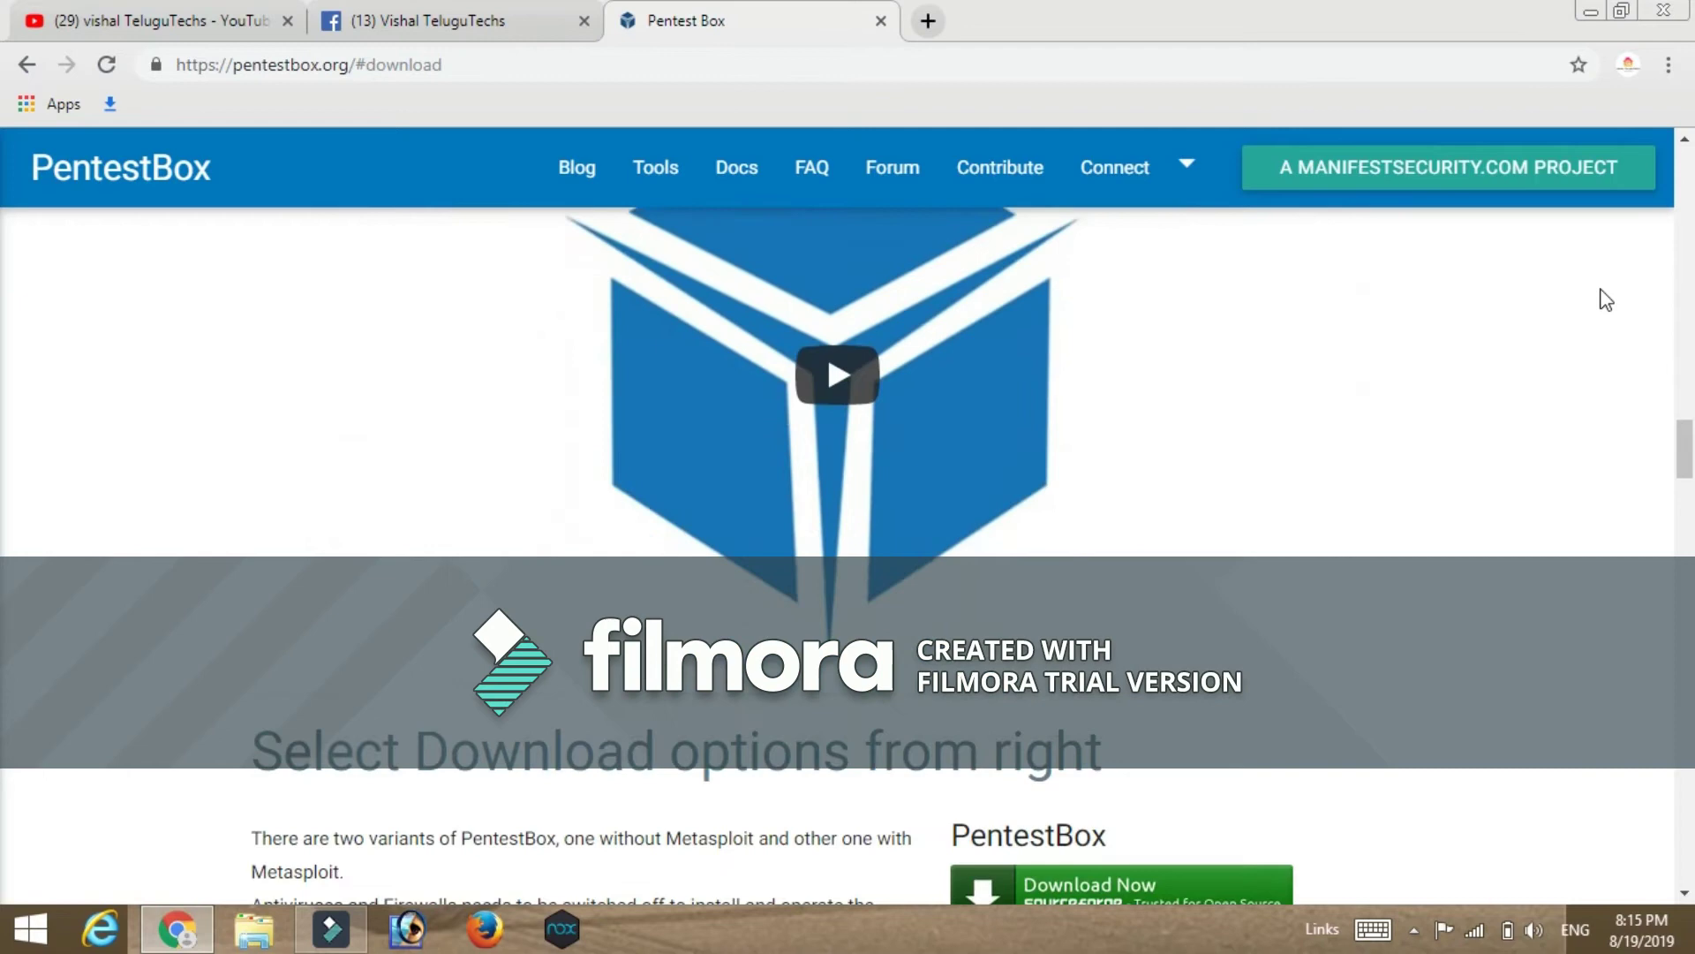
scroll(1605, 298, "down", 1)
scroll(1605, 299, "up", 4)
scroll(1605, 299, "down", 4)
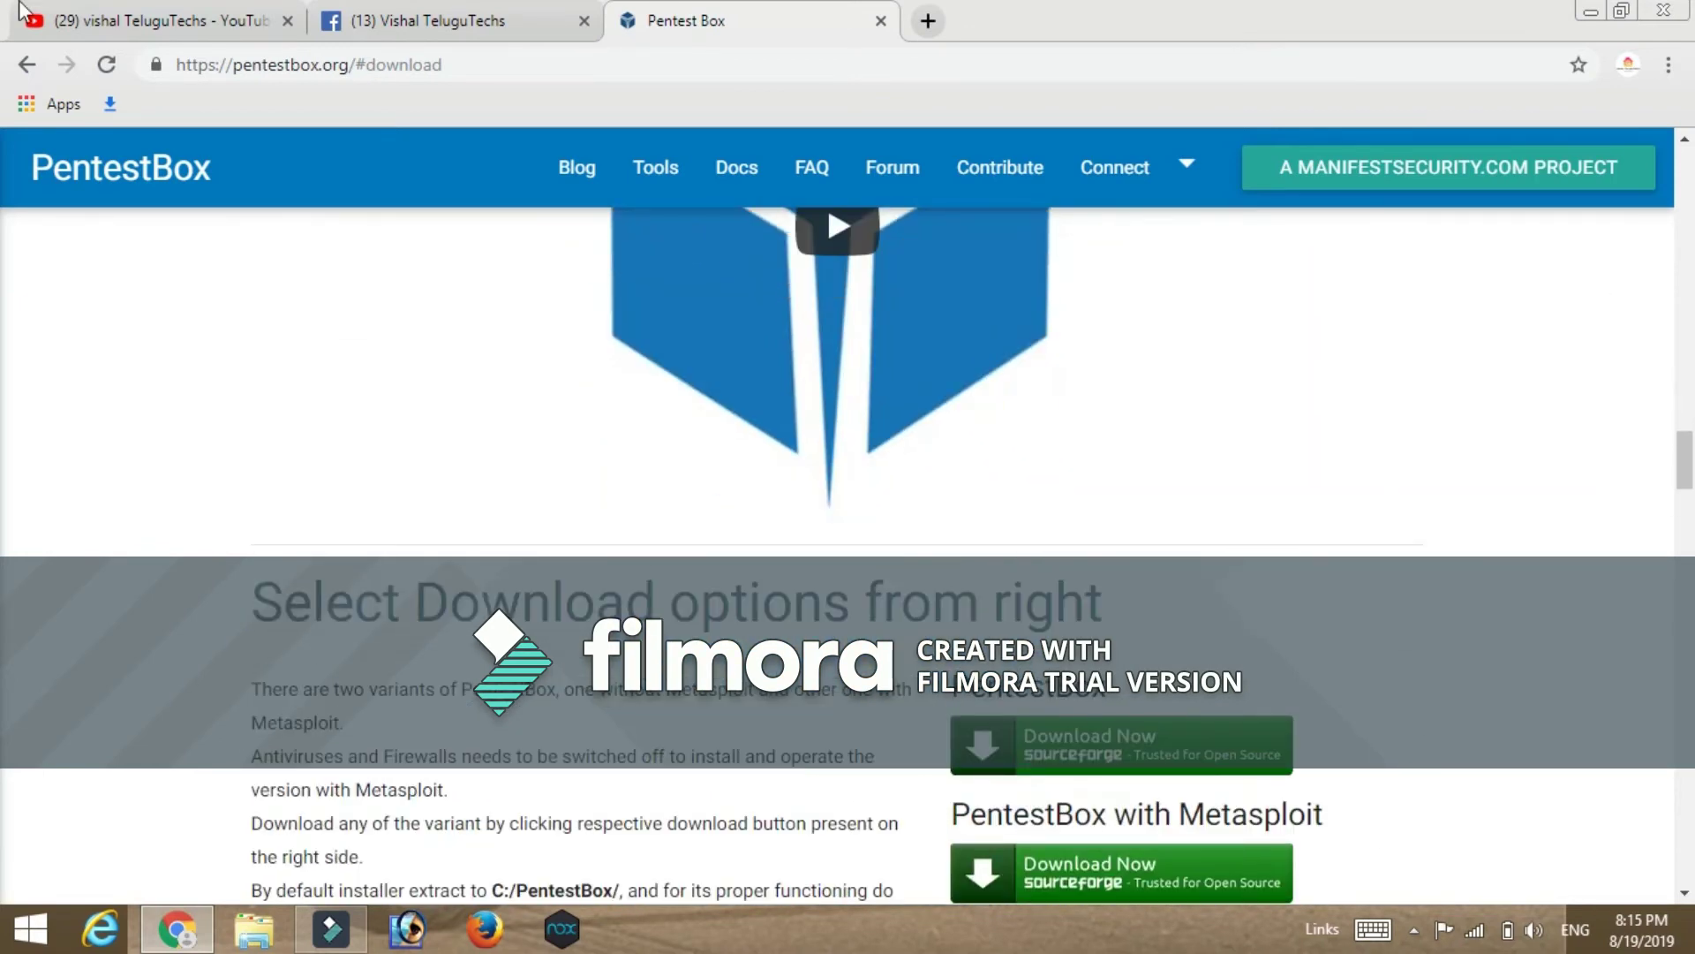